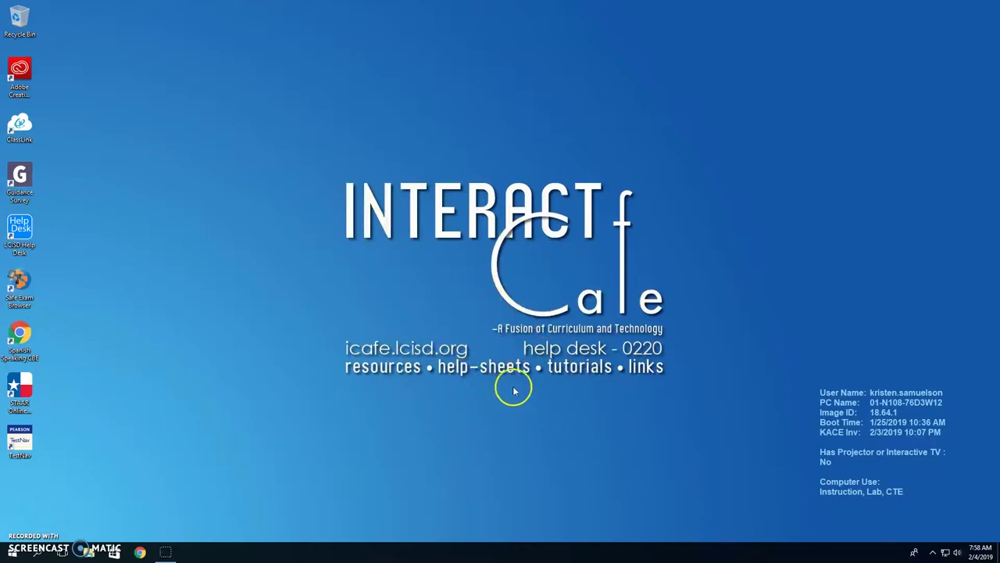
Launch the ClassLink tile from the Start menu, which opens a Chrome 'Access Denied' page
{"action": "left_click", "coordinate": [14, 552]}
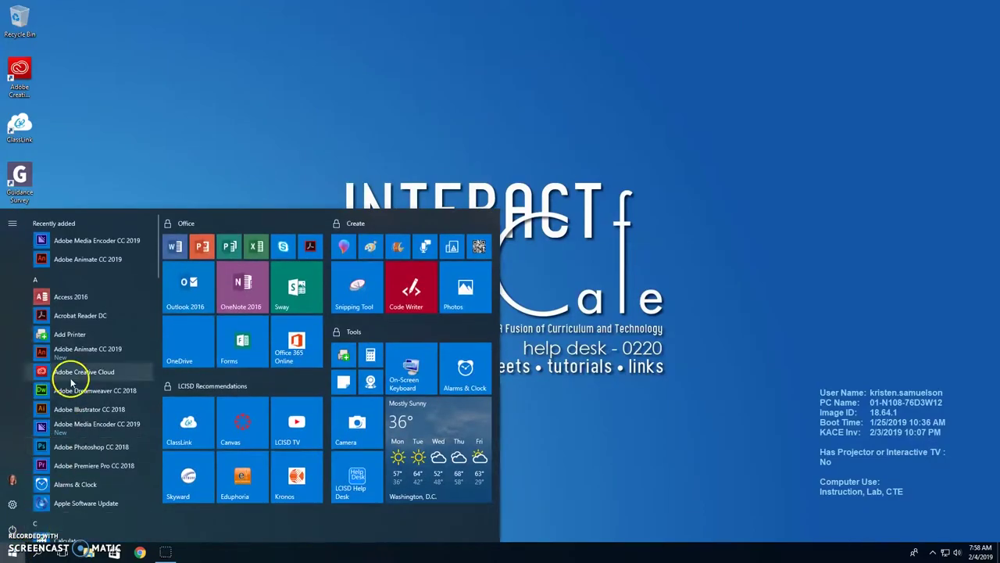
{"action": "left_click_drag", "start_coordinate": [160, 225], "coordinate": [134, 225]}
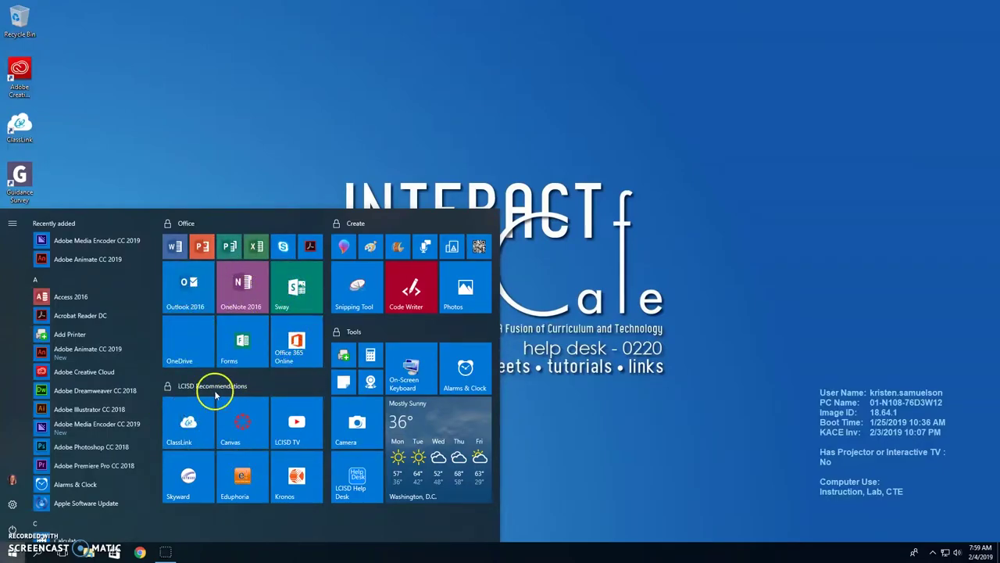
{"action": "left_click", "coordinate": [188, 434]}
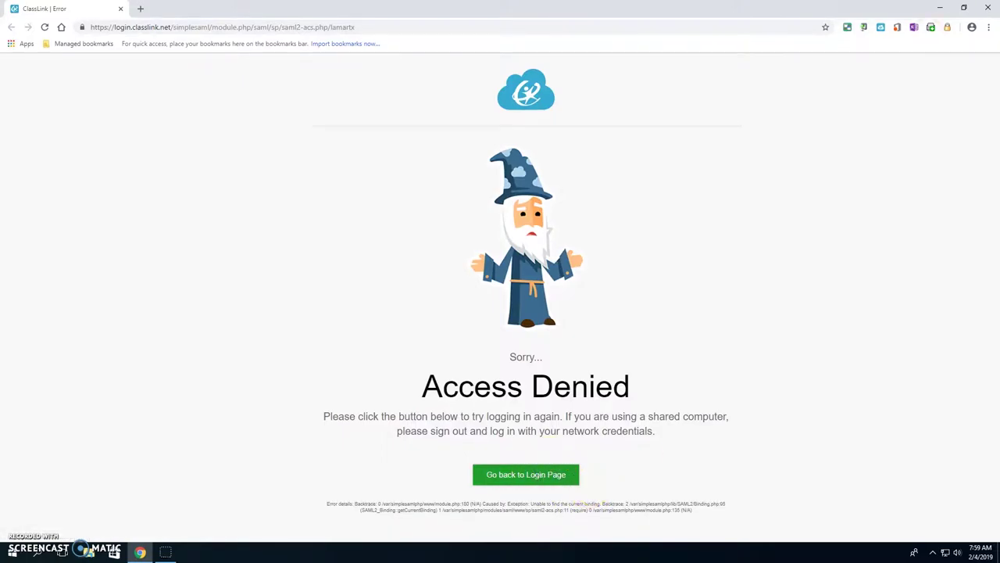
Close Chrome, relaunch ClassLink, and open the Office 365 app from My Apps
{"action": "left_click", "coordinate": [990, 8]}
{"action": "left_click", "coordinate": [12, 552]}
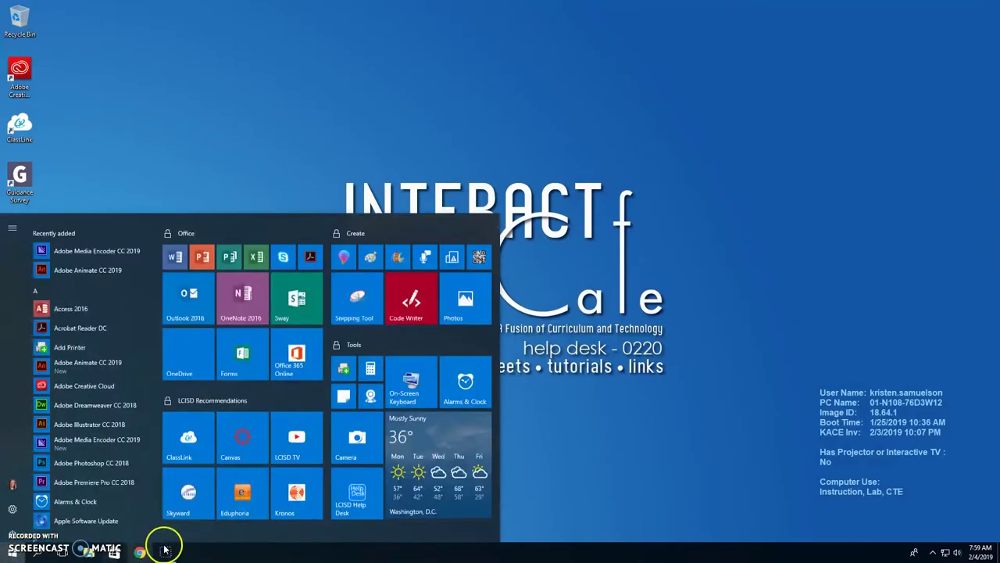
{"action": "left_click", "coordinate": [193, 426]}
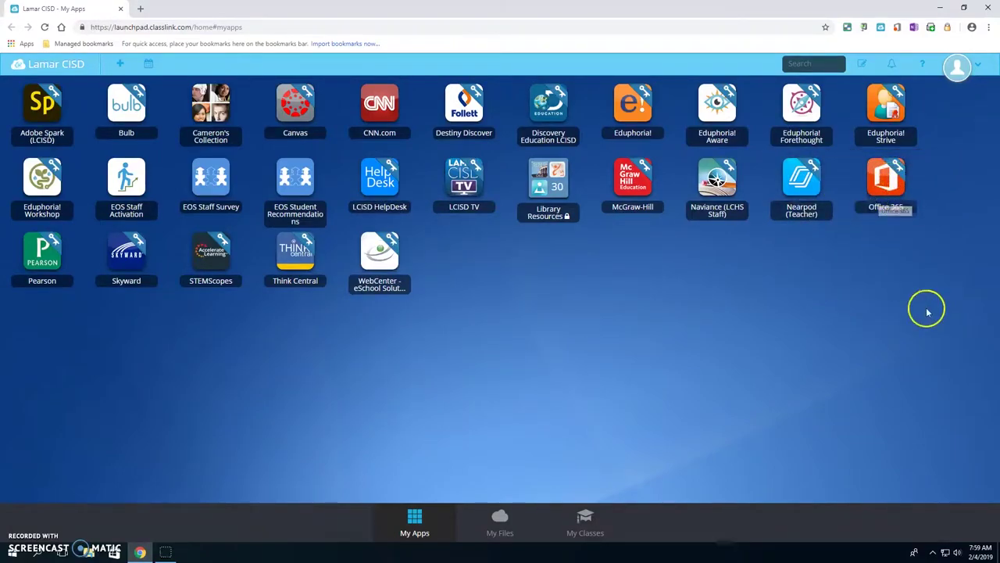
{"action": "left_click", "coordinate": [895, 181]}
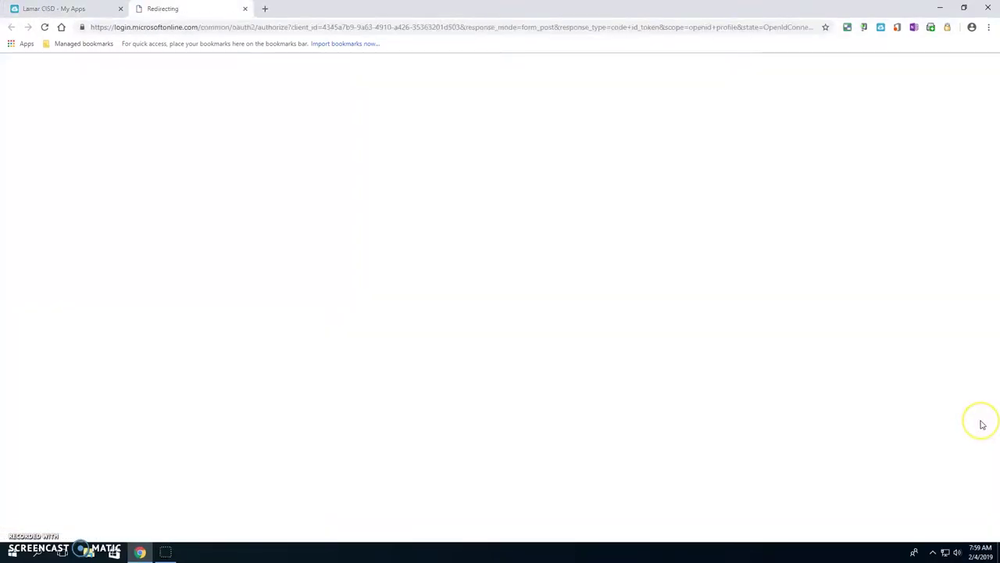
Search the Start menu for 'note' and open Notepad
{"action": "left_click", "coordinate": [7, 555]}
{"action": "type", "text": "note"}
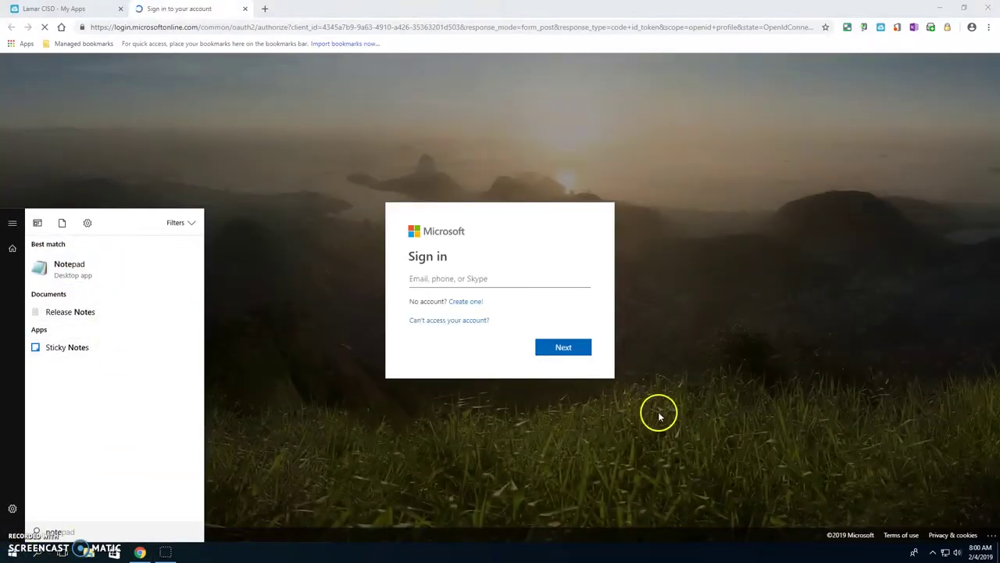
{"action": "left_click", "coordinate": [614, 380]}
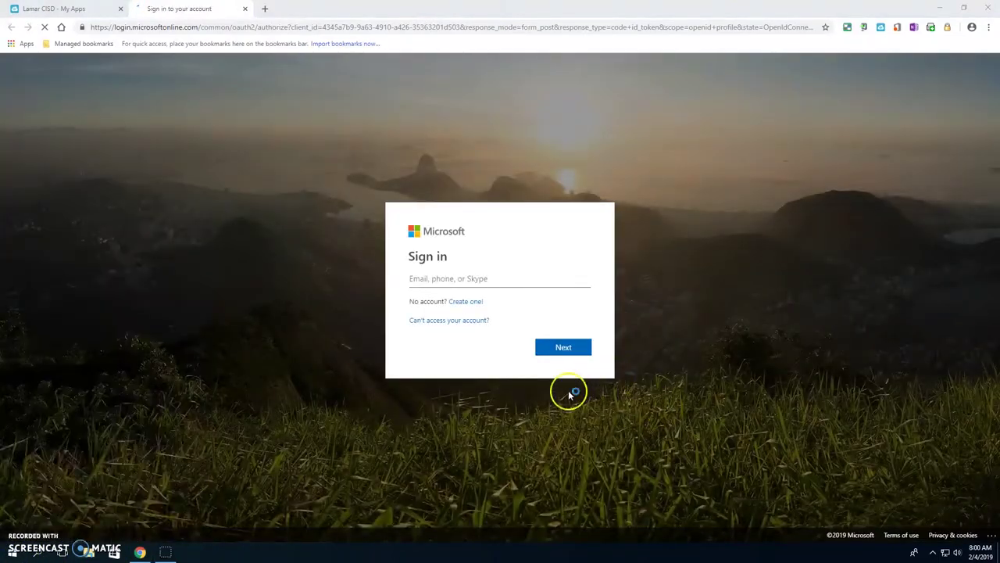
Select and copy the sample sign-in address line in Notepad
{"action": "left_click", "coordinate": [539, 336]}
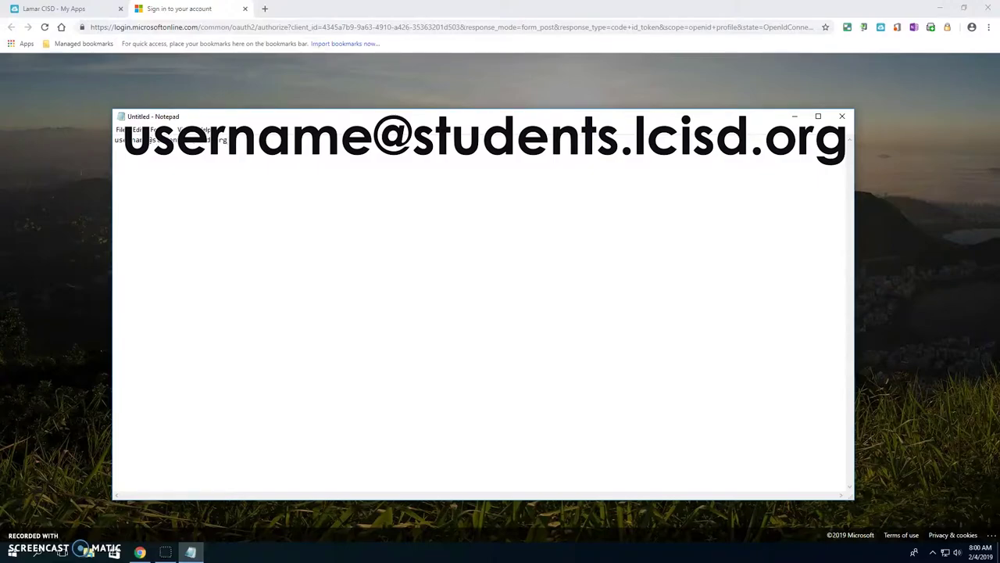
{"action": "key", "text": "ctrl+a"}
{"action": "right_click", "coordinate": [160, 136]}
{"action": "left_click", "coordinate": [174, 156]}
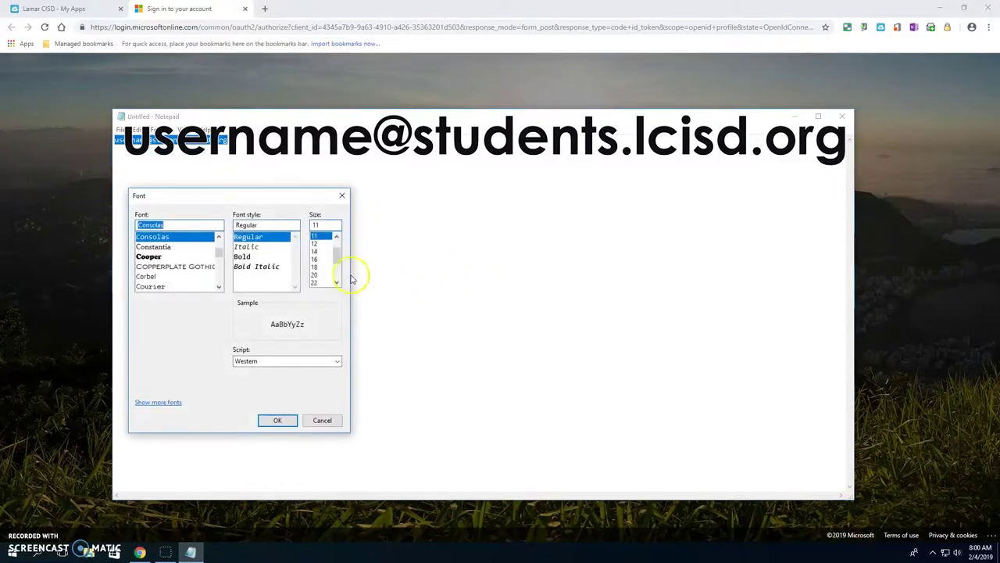
Set the Notepad font size to 16, then return to the Microsoft sign-in page
{"action": "left_click", "coordinate": [321, 260]}
{"action": "left_click", "coordinate": [278, 420]}
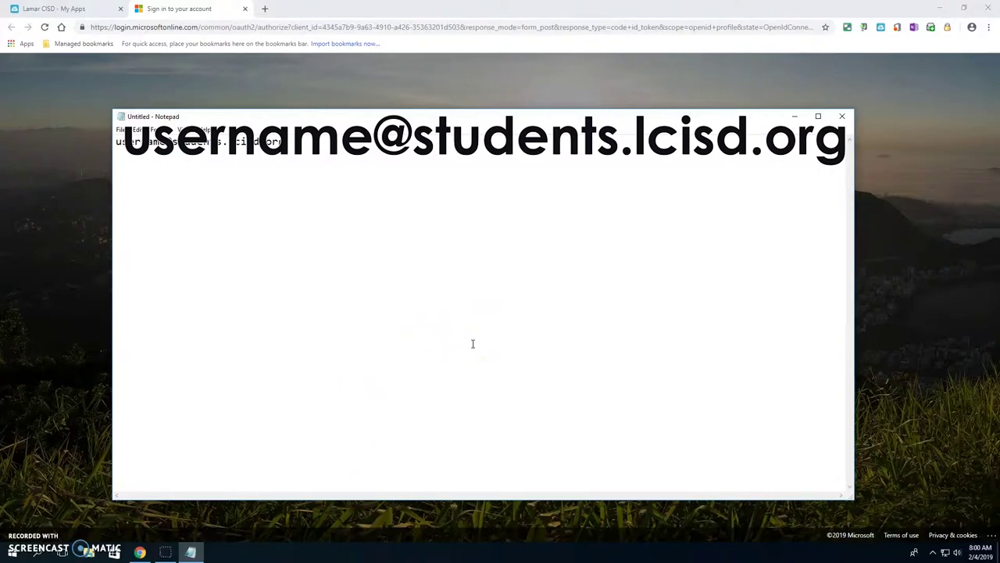
{"action": "left_click", "coordinate": [541, 463]}
{"action": "left_click", "coordinate": [386, 44]}
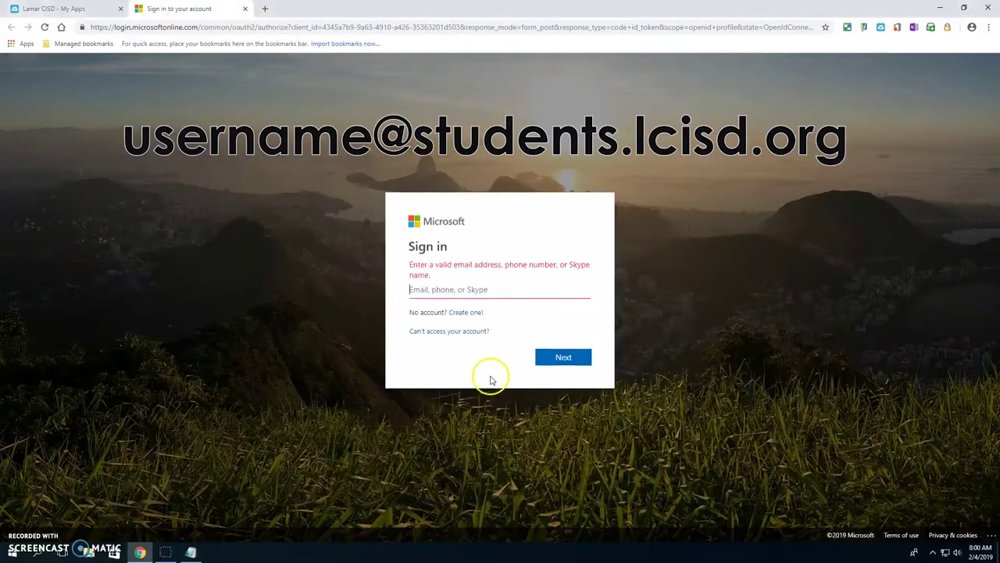
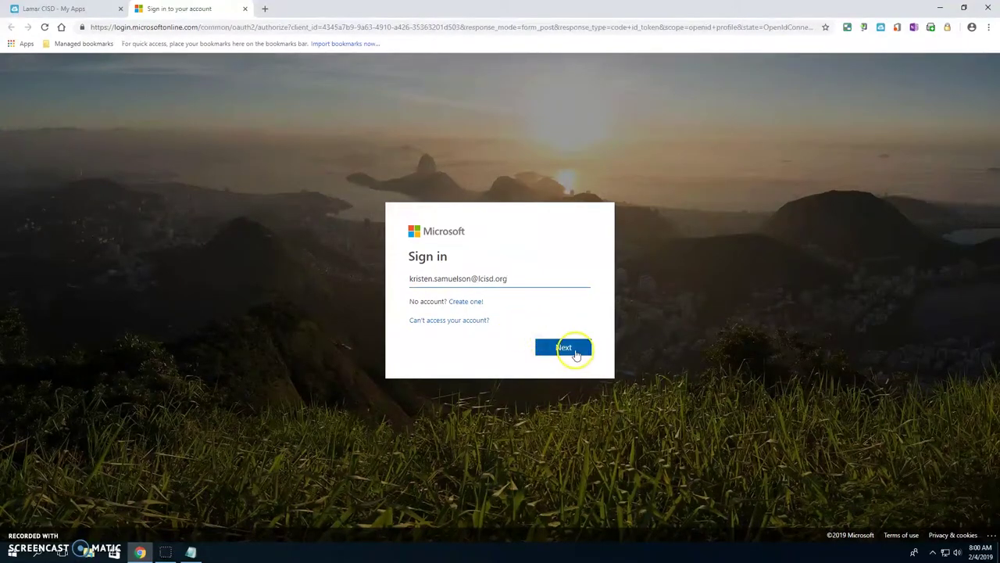
Enter the student's school e-mail address in the Microsoft sign-in field and submit it
{"action": "left_click", "coordinate": [575, 348]}
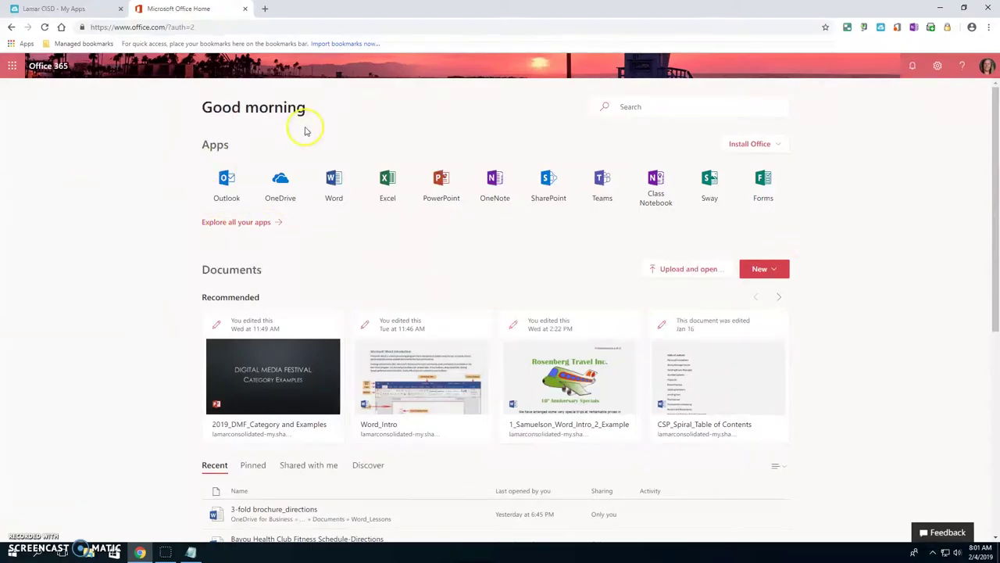
Open the OneDrive Documents library, browse its folders, then bring up File Explorer
{"action": "left_click", "coordinate": [281, 183]}
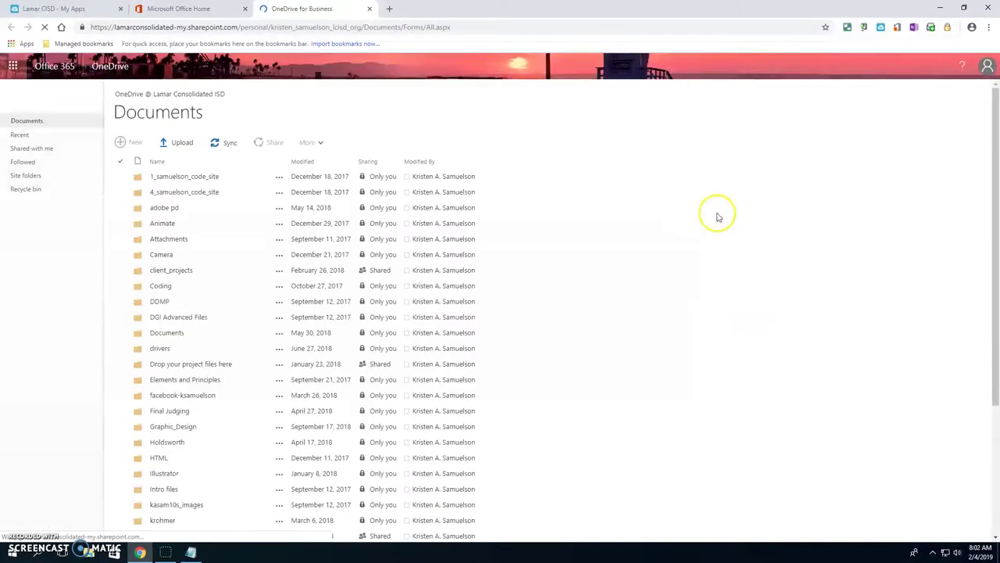
{"action": "scroll", "coordinate": [310, 467], "scroll_direction": "down", "scroll_amount": 3}
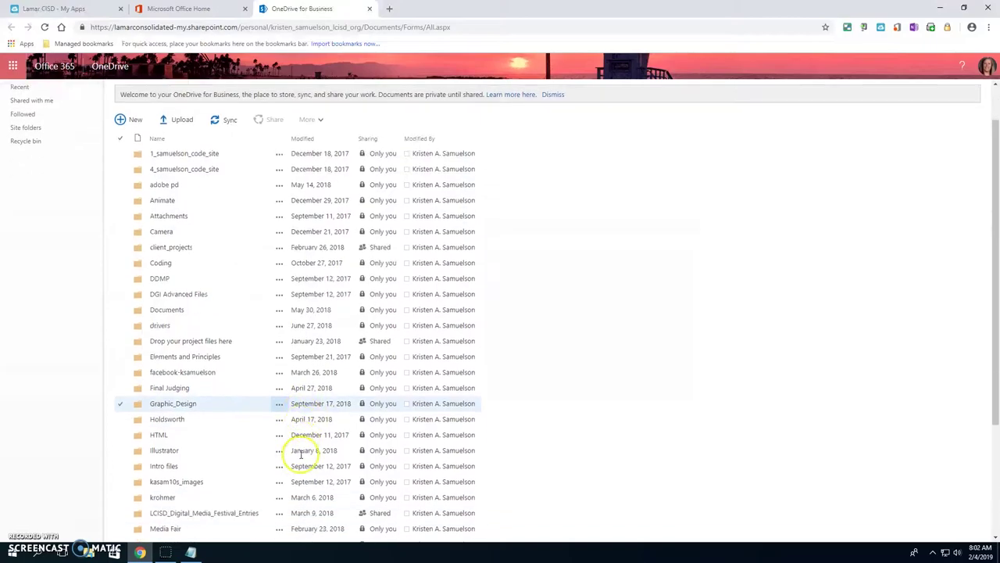
{"action": "scroll", "coordinate": [249, 465], "scroll_direction": "up", "scroll_amount": 3}
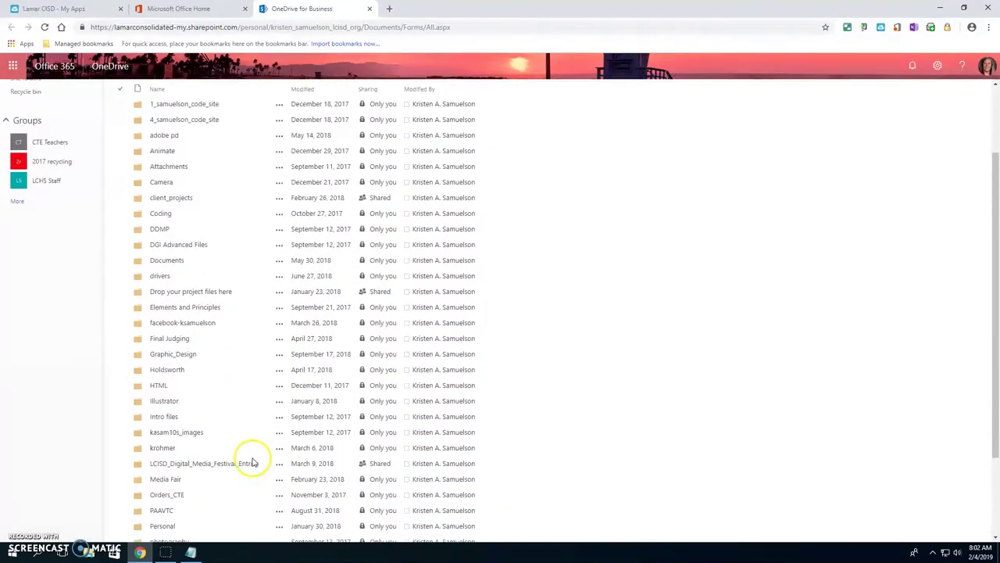
{"action": "scroll", "coordinate": [239, 518], "scroll_direction": "down", "scroll_amount": 3}
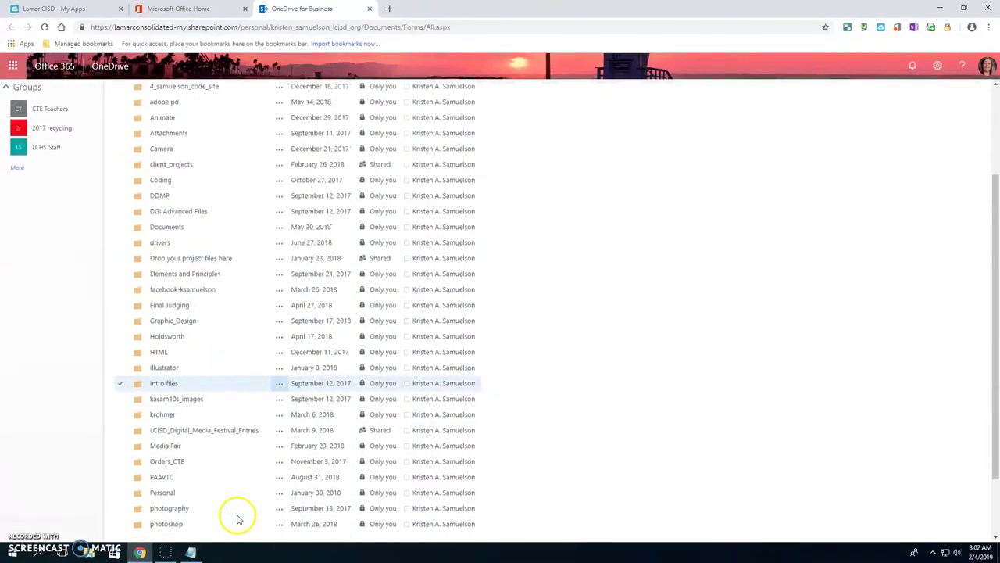
{"action": "scroll", "coordinate": [671, 515], "scroll_direction": "up", "scroll_amount": 3}
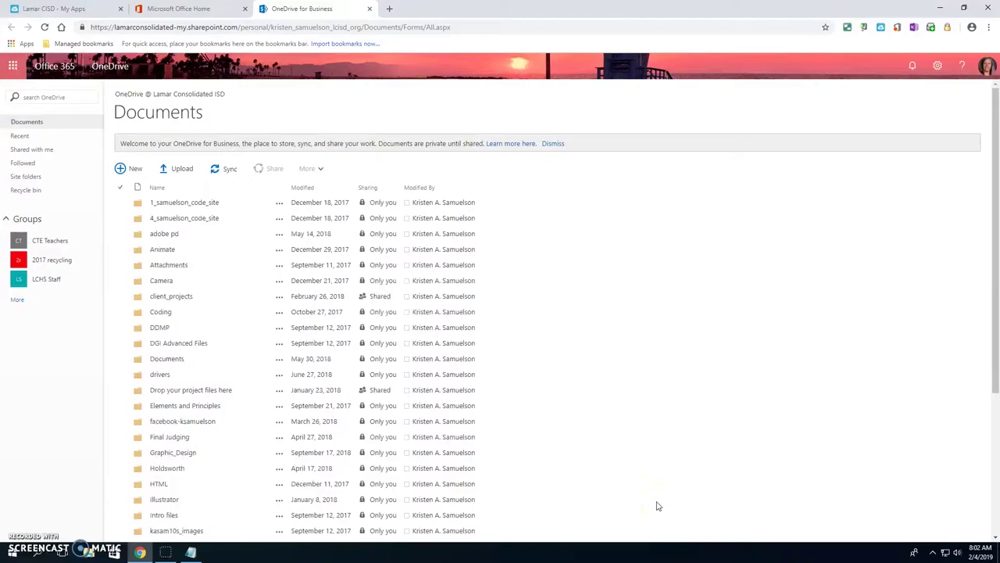
{"action": "left_click", "coordinate": [89, 553]}
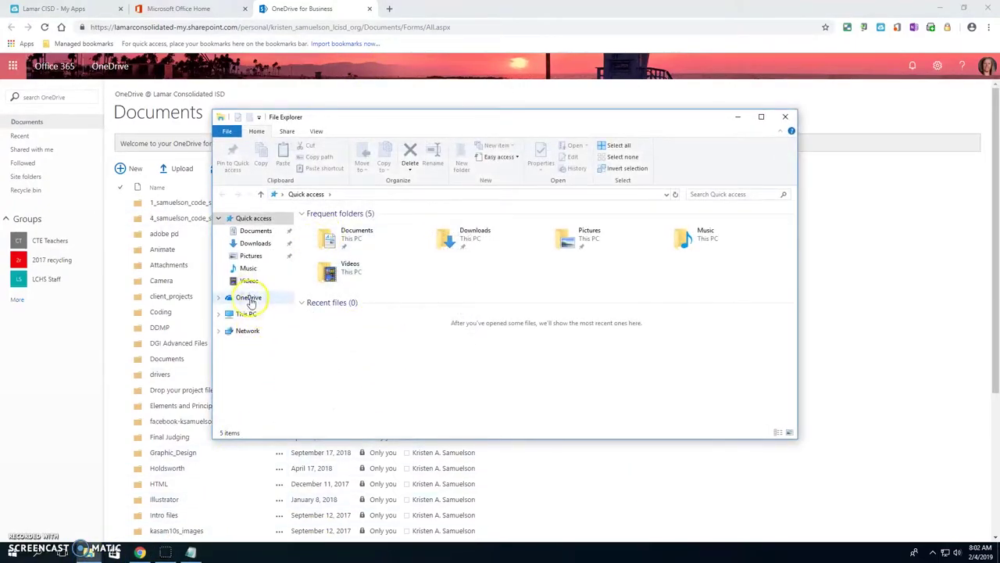
Show the empty OneDrive folder, dismiss the Set up OneDrive prompt, and move Explorer rightward
{"action": "left_click", "coordinate": [247, 298]}
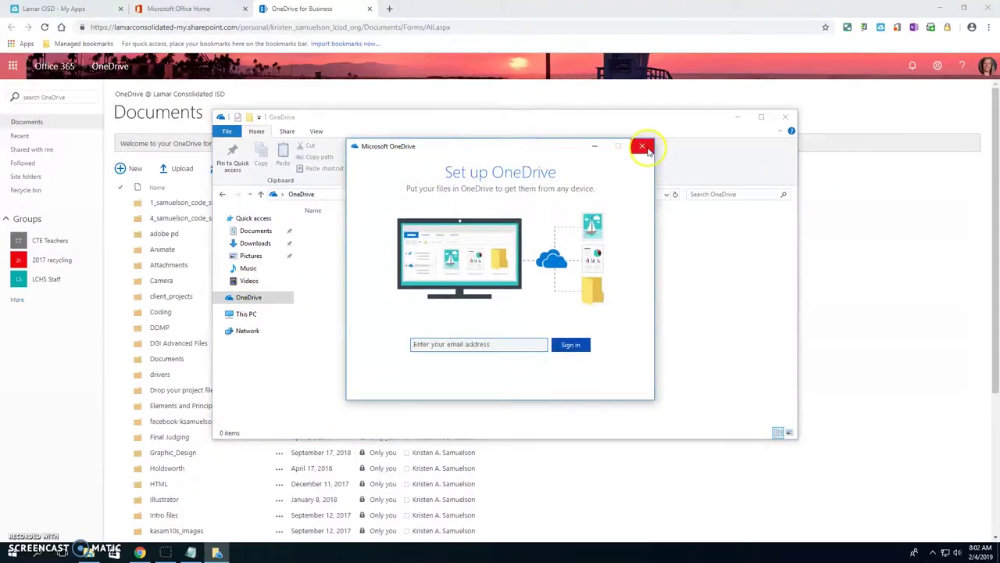
{"action": "left_click", "coordinate": [641, 146]}
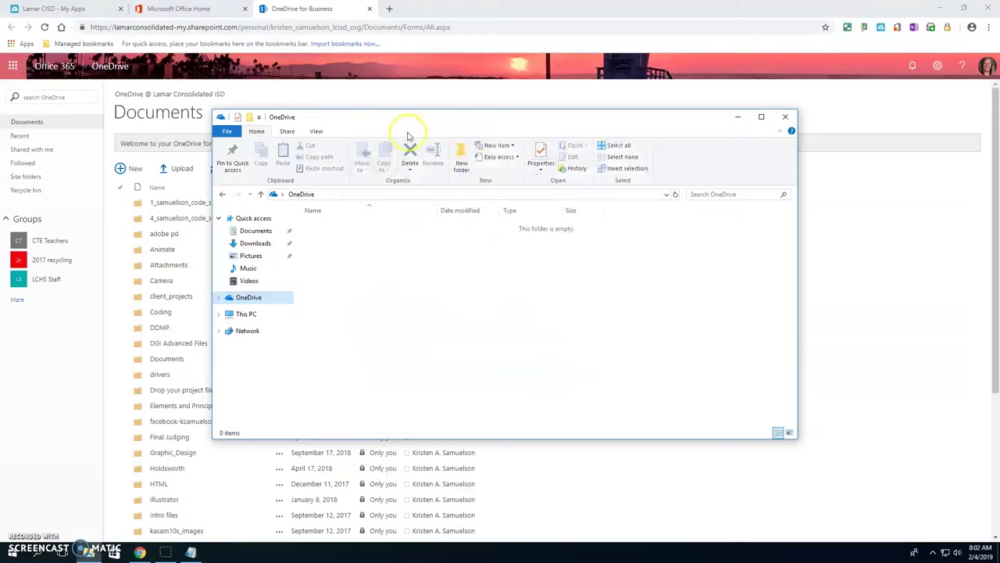
{"action": "left_click_drag", "start_coordinate": [412, 125], "coordinate": [617, 134]}
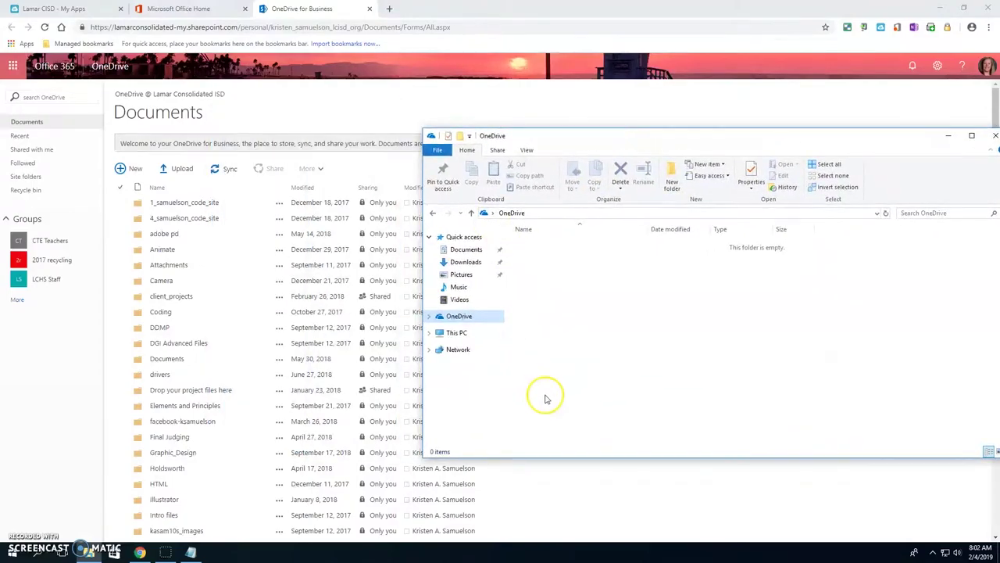
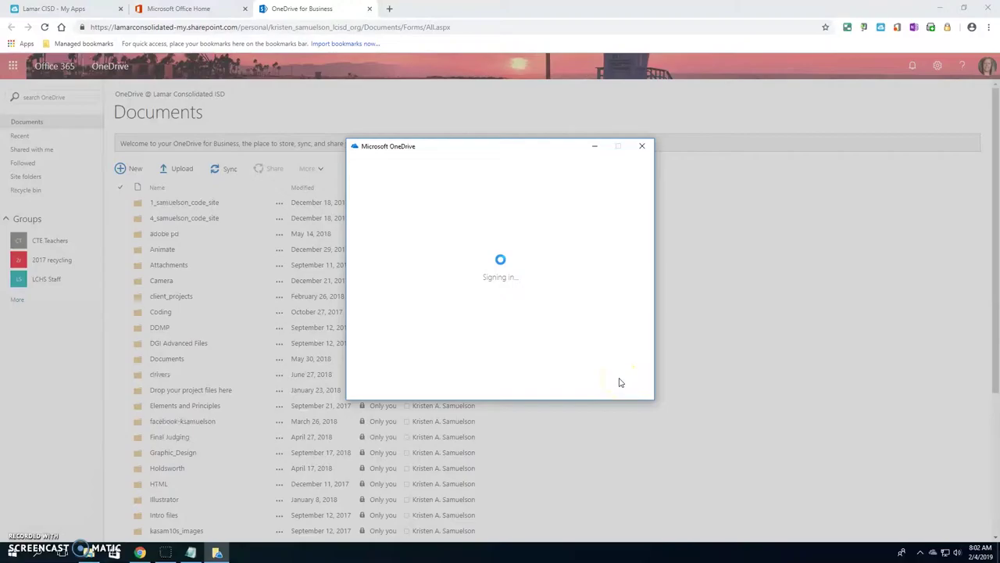
Accept the default OneDrive folder location and keep all folders (24.2 GB) selected for syncing
{"action": "left_click", "coordinate": [626, 380]}
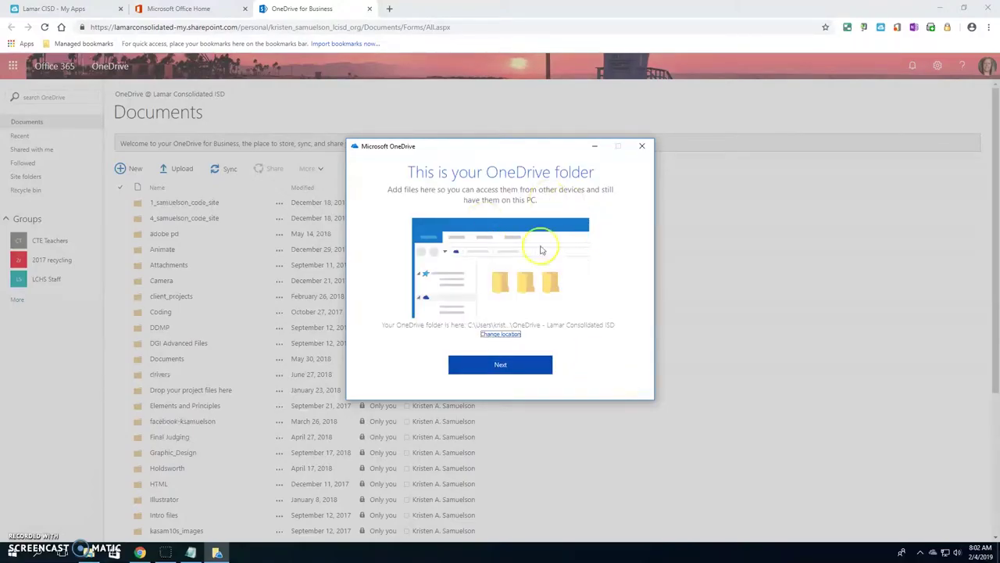
{"action": "left_click", "coordinate": [500, 365]}
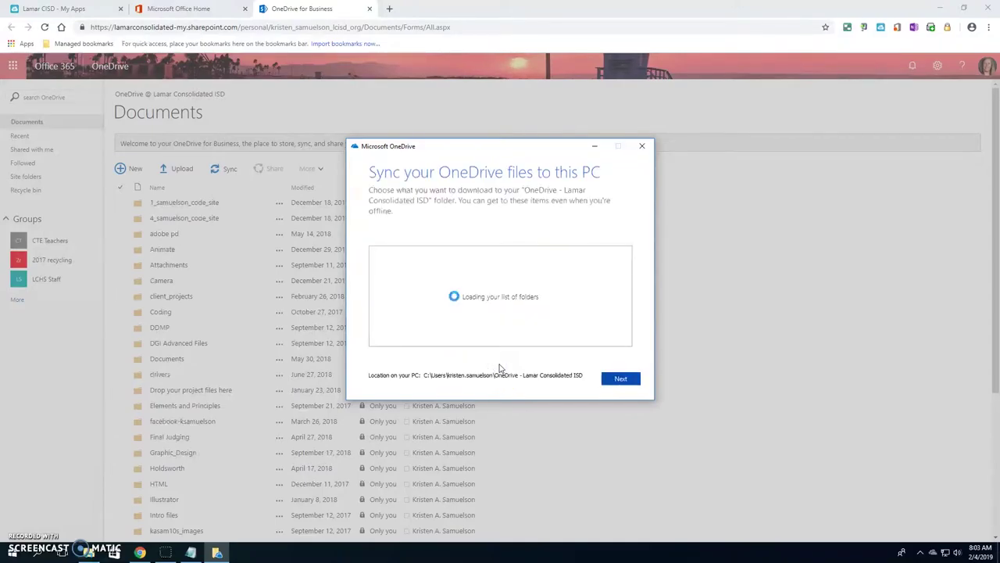
{"action": "scroll", "coordinate": [538, 326], "scroll_direction": "down", "scroll_amount": 2}
{"action": "scroll", "coordinate": [538, 328], "scroll_direction": "up", "scroll_amount": 2}
{"action": "scroll", "coordinate": [544, 313], "scroll_direction": "down", "scroll_amount": 10}
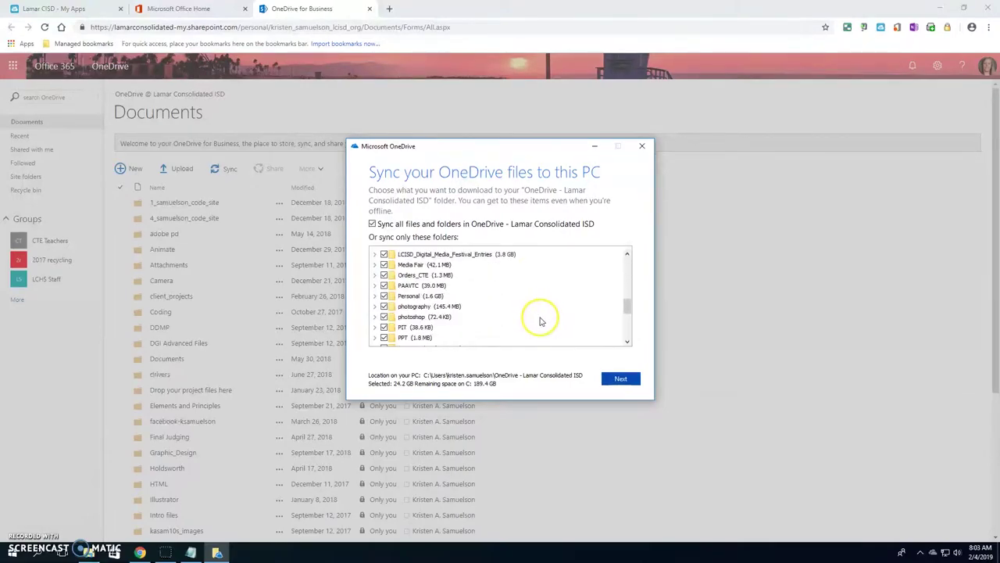
{"action": "scroll", "coordinate": [555, 332], "scroll_direction": "up", "scroll_amount": 10}
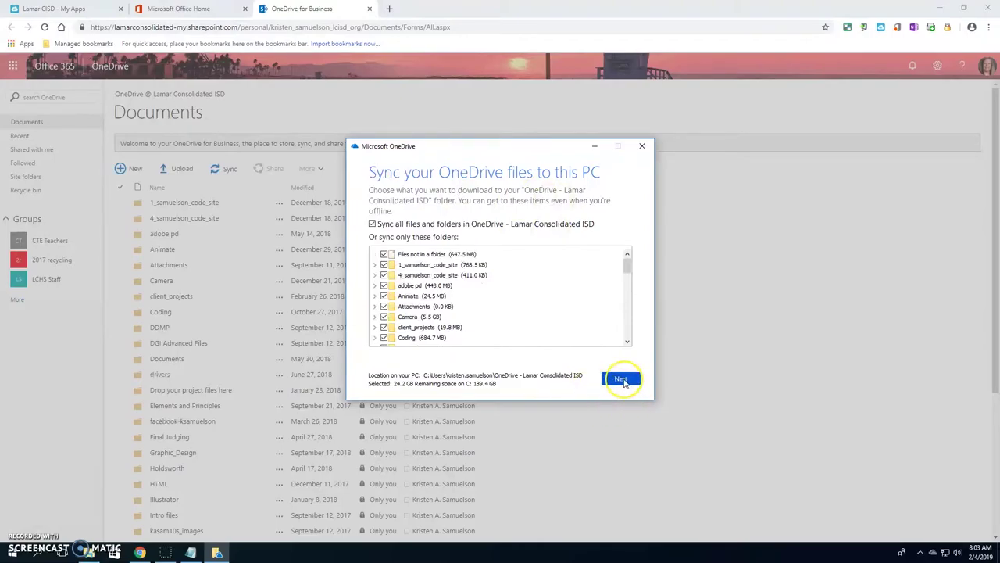
{"action": "left_click", "coordinate": [622, 380]}
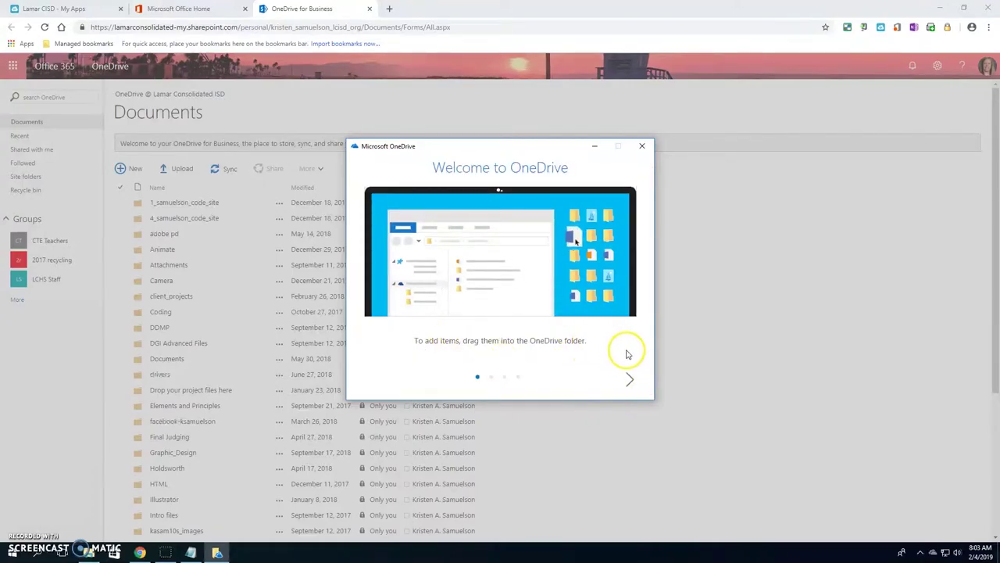
Advance through the Welcome to OneDrive tour pages to the mobile app step
{"action": "left_click", "coordinate": [633, 380]}
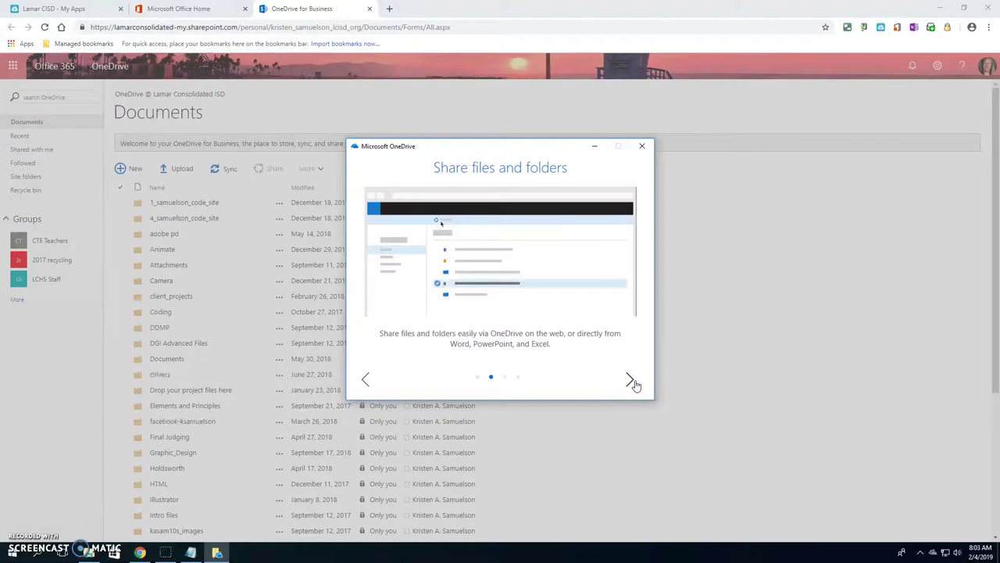
{"action": "left_click", "coordinate": [633, 381]}
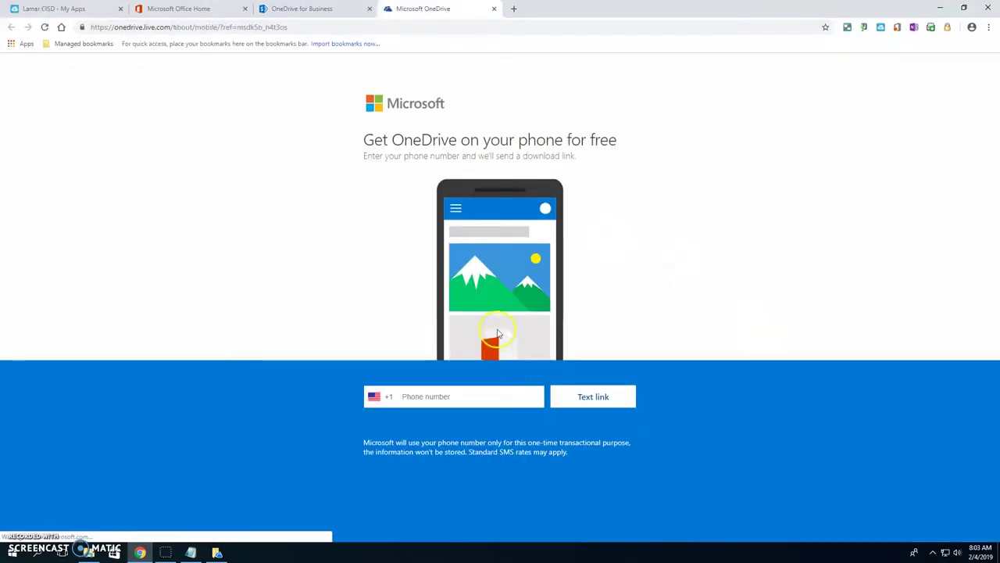
Close the 'Get OneDrive on your phone' tab without entering a phone number
{"action": "left_click", "coordinate": [419, 397]}
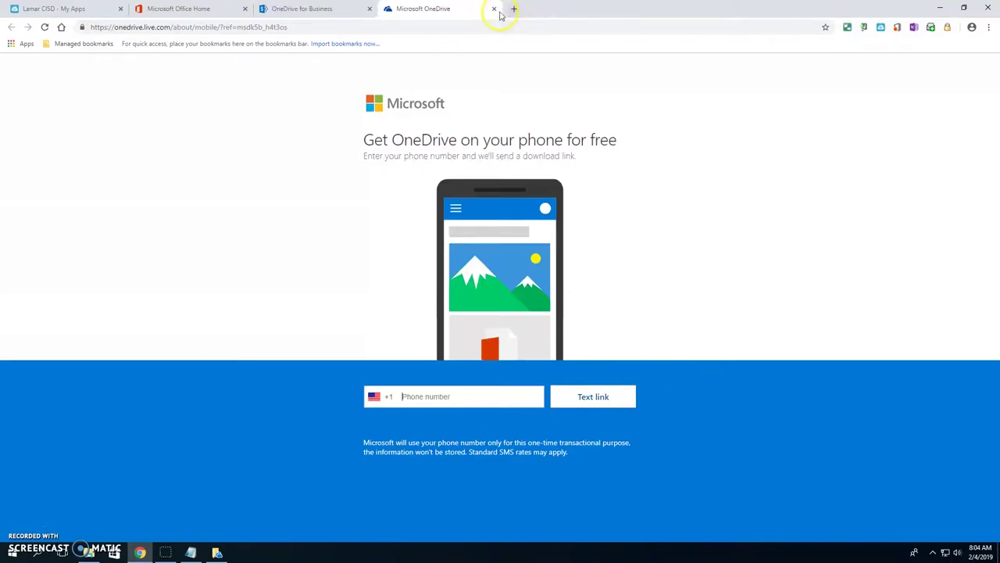
{"action": "left_click", "coordinate": [494, 9]}
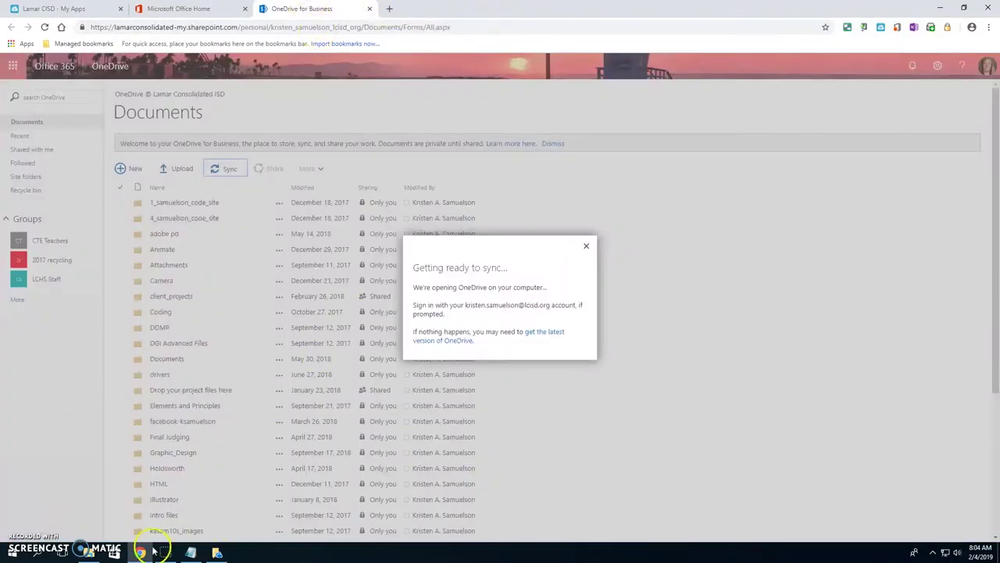
Bring the local OneDrive folder window to the front from the taskbar
{"action": "left_click", "coordinate": [102, 556]}
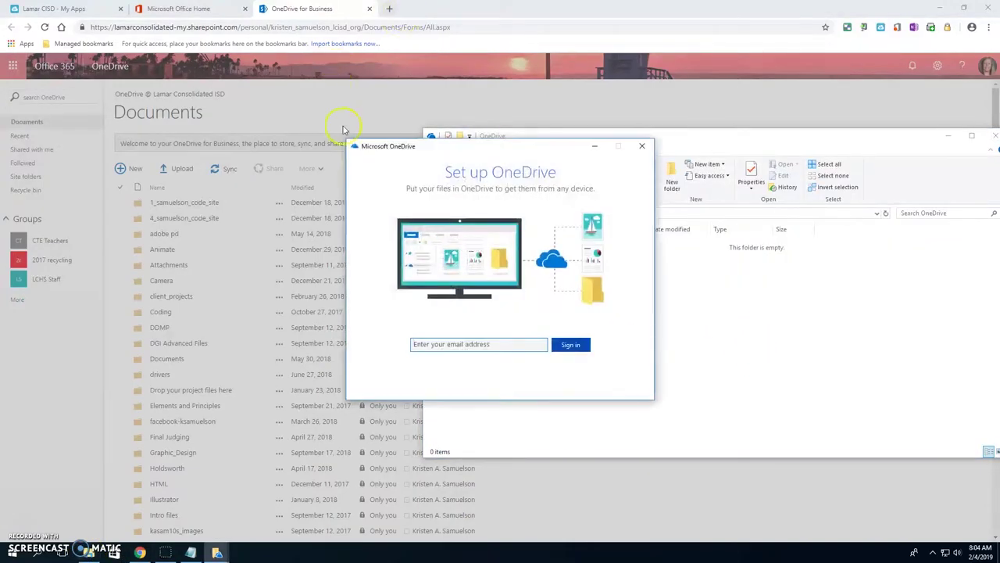
{"action": "left_click", "coordinate": [315, 12]}
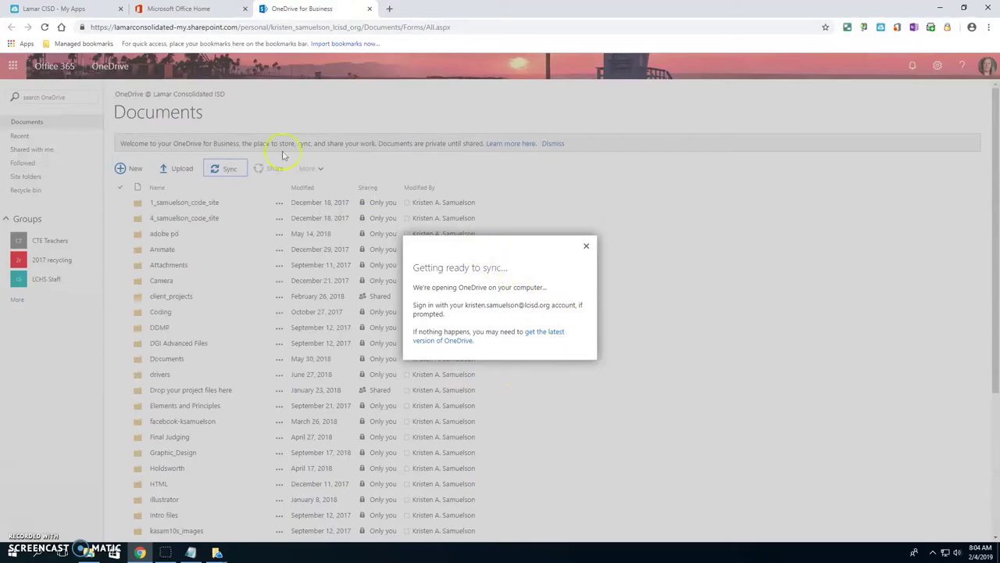
{"action": "left_click", "coordinate": [191, 552]}
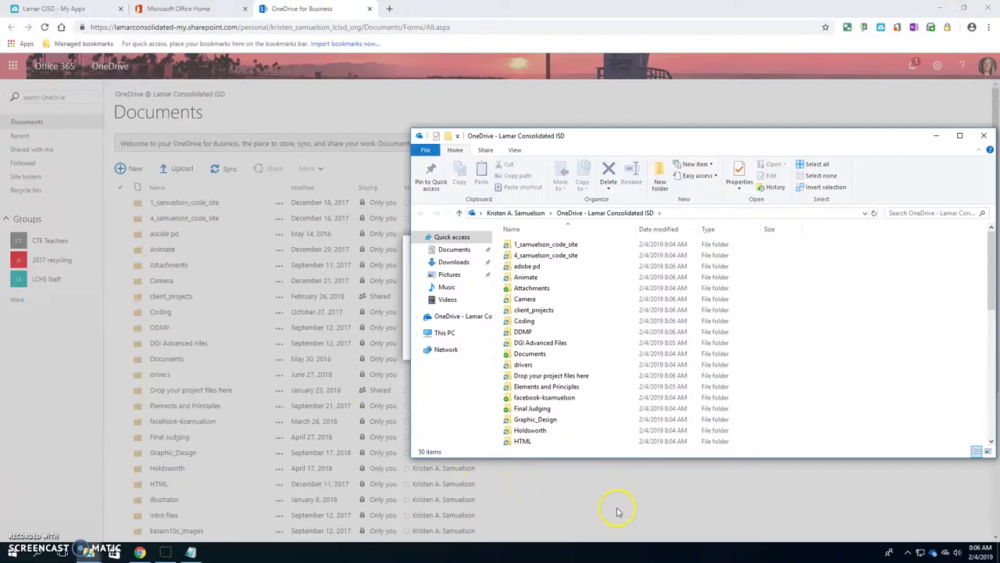
{"action": "left_click", "coordinate": [320, 10]}
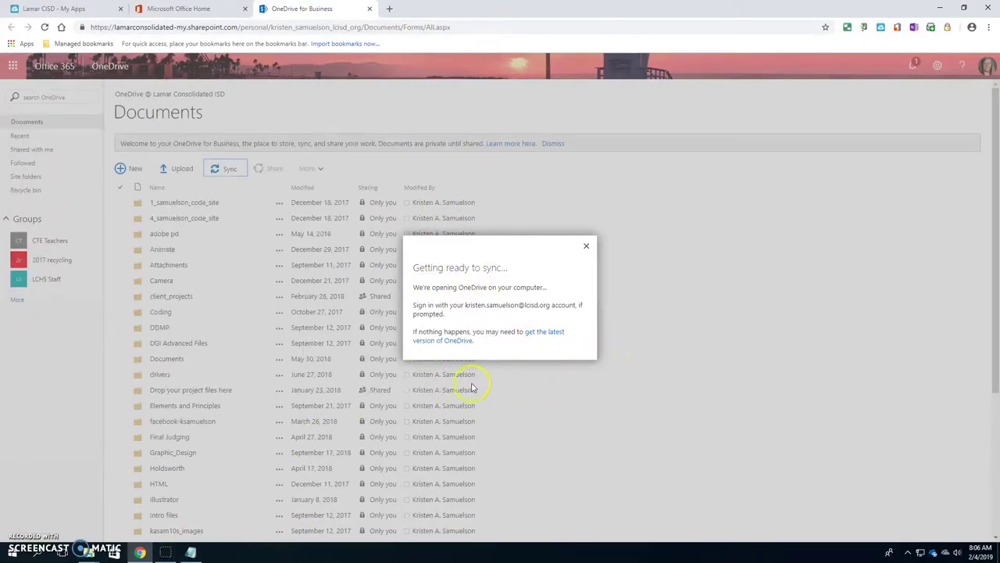
{"action": "left_click", "coordinate": [88, 552]}
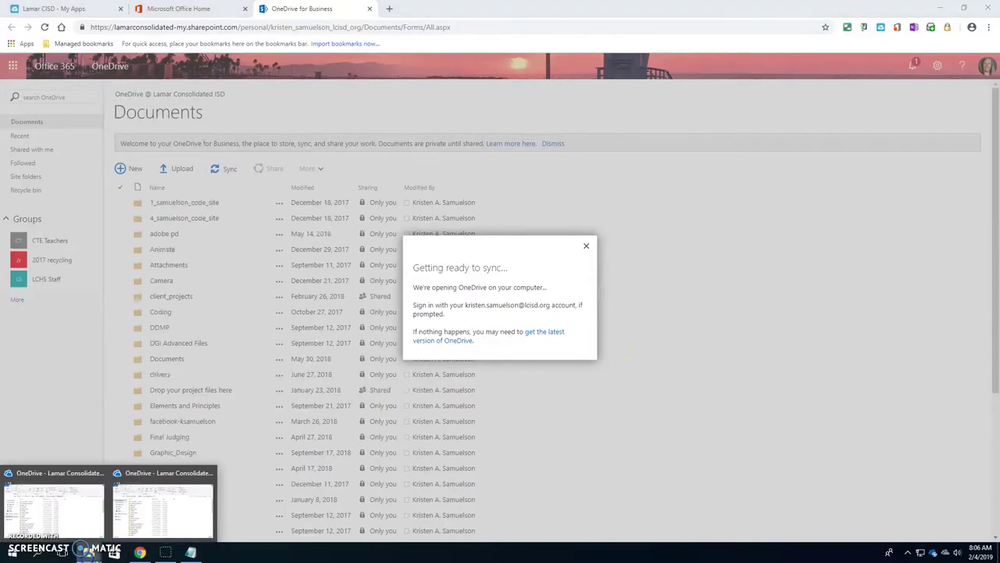
{"action": "left_click", "coordinate": [160, 511]}
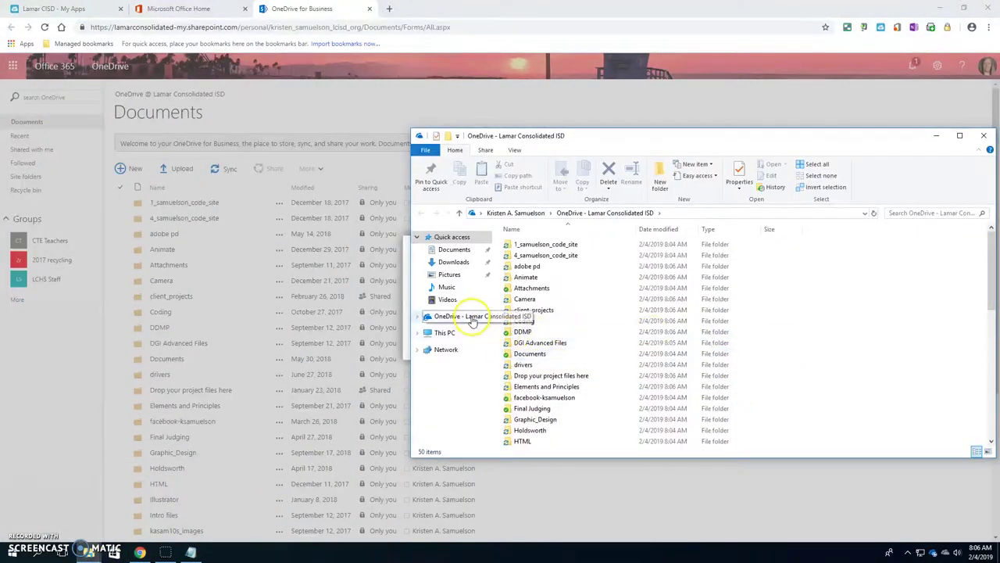
Open OneDrive - Lamar Consolidated ISD and snap its window to the right half
{"action": "left_click", "coordinate": [473, 320]}
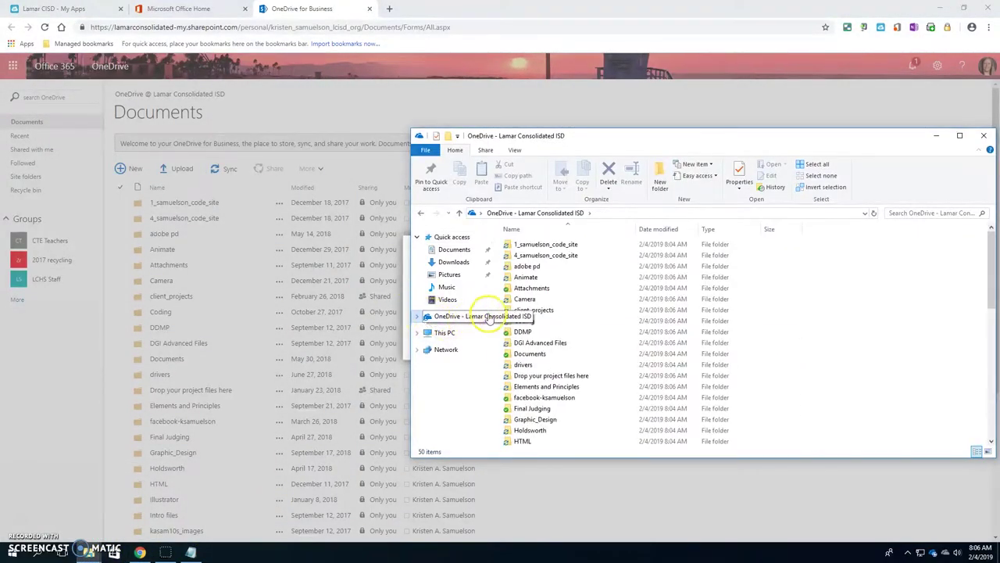
{"action": "scroll", "coordinate": [588, 328], "scroll_direction": "down", "scroll_amount": 10}
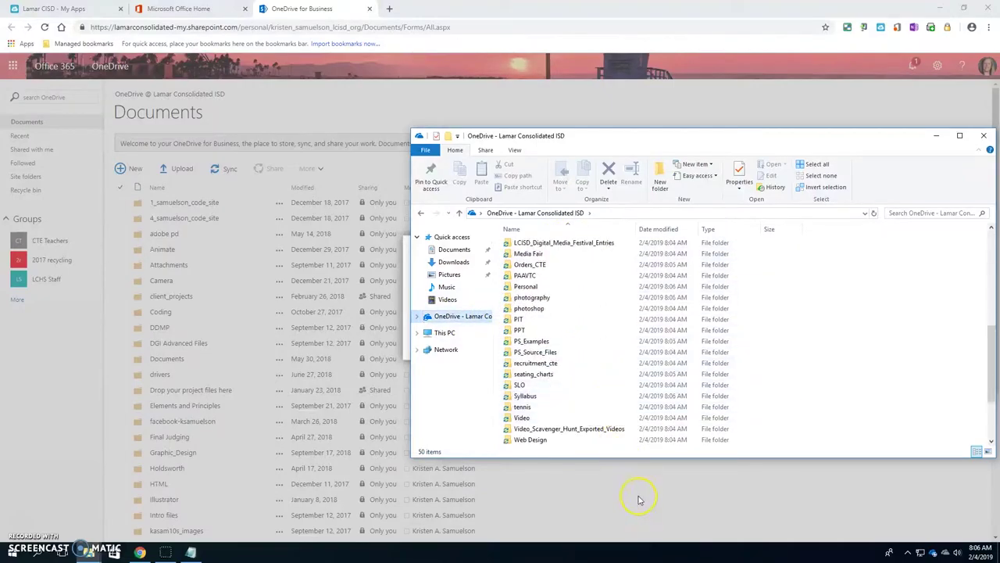
{"action": "scroll", "coordinate": [680, 399], "scroll_direction": "up", "scroll_amount": 10}
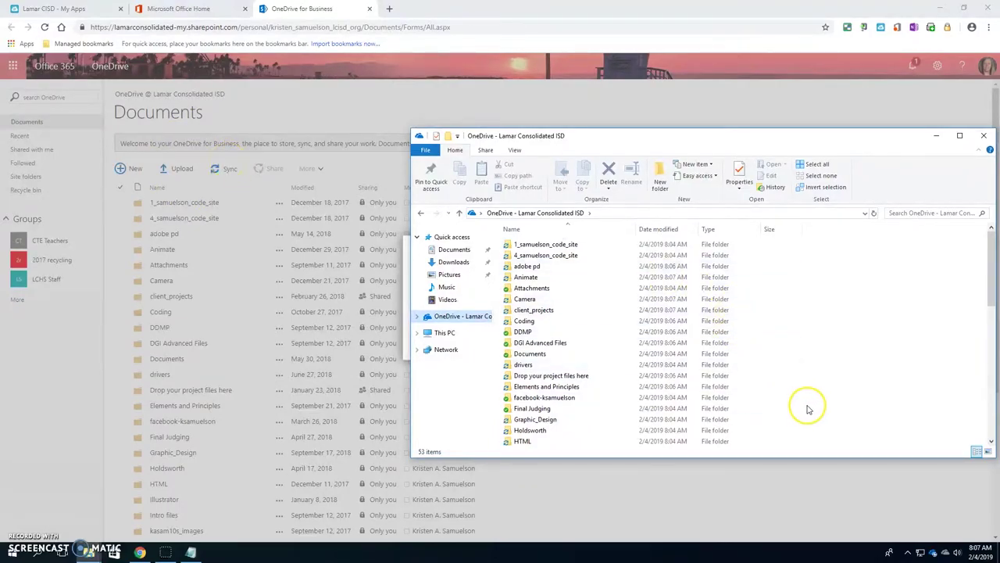
{"action": "left_click_drag", "start_coordinate": [833, 138], "coordinate": [999, 142]}
Dismiss the snap suggestions and close the browser's 'Getting ready to sync' notice
{"action": "left_click", "coordinate": [909, 424]}
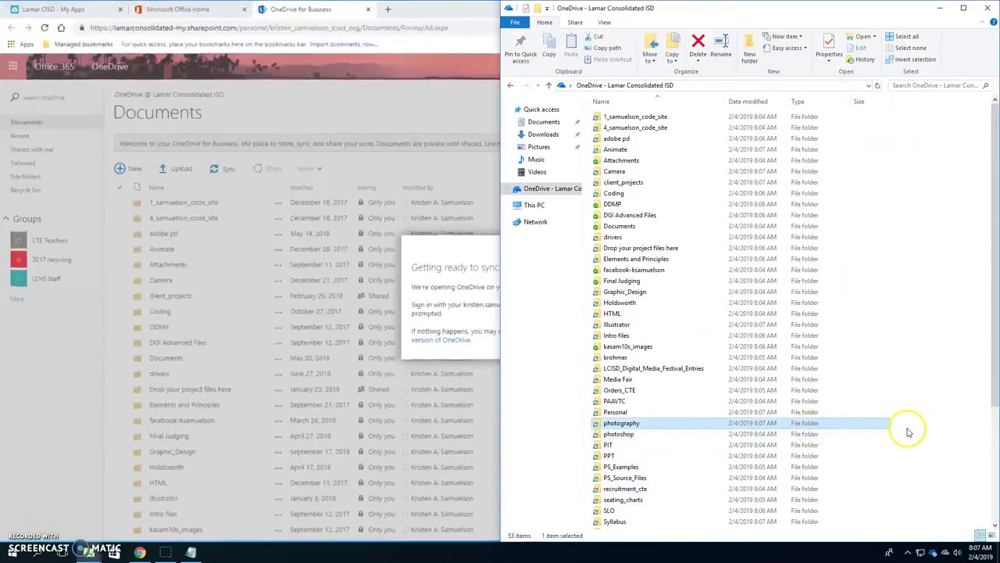
{"action": "left_click", "coordinate": [481, 257]}
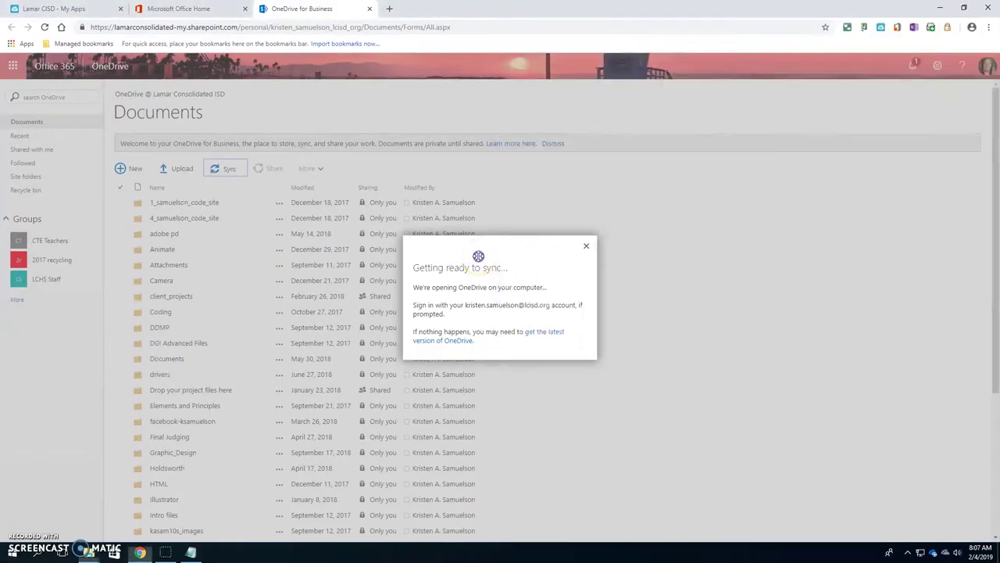
{"action": "left_click", "coordinate": [586, 246]}
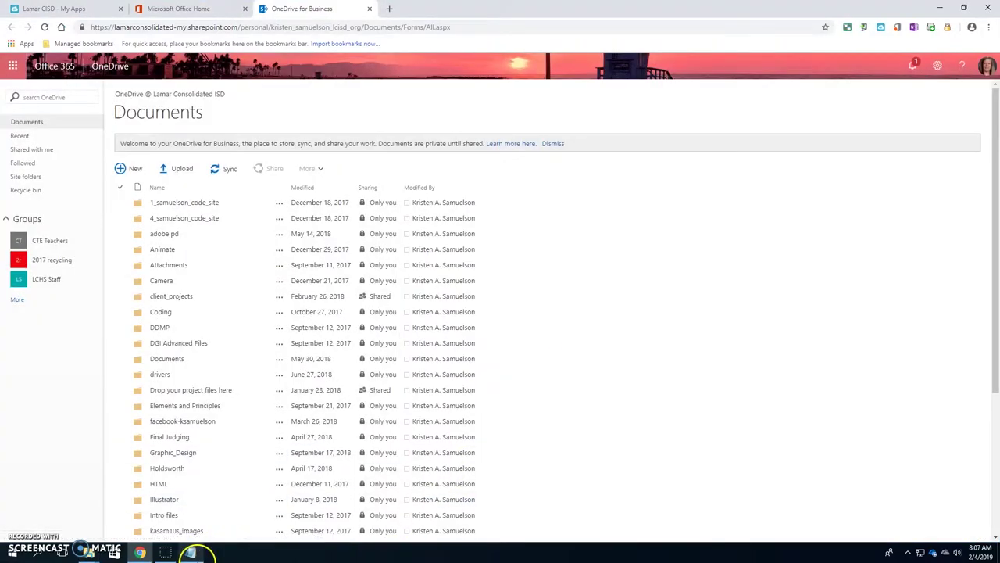
Show the synced OneDrive folder beside the browser and review its 53 items
{"action": "mouse_move", "coordinate": [115, 551]}
{"action": "left_click", "coordinate": [145, 504]}
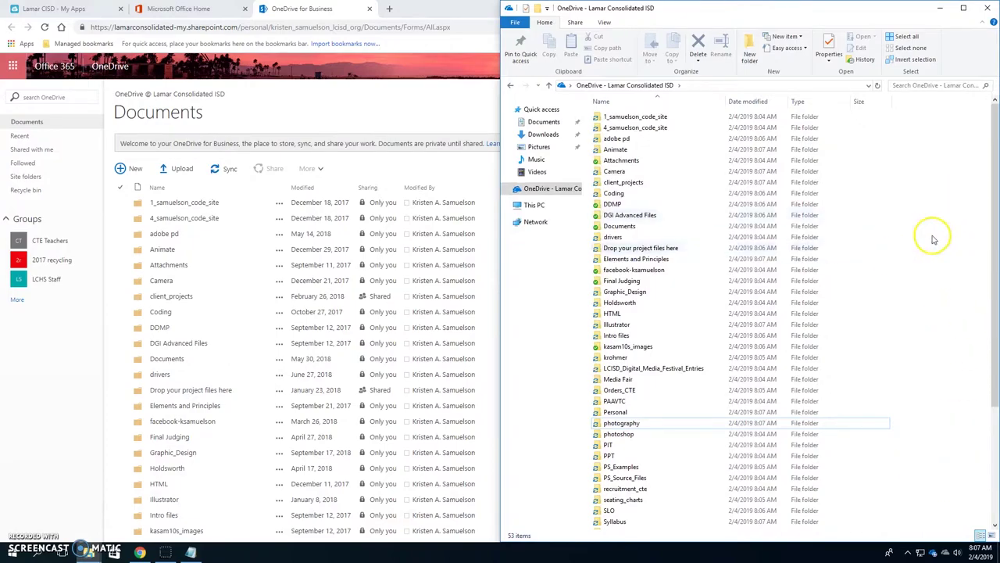
{"action": "right_click", "coordinate": [923, 305]}
{"action": "left_click", "coordinate": [923, 254]}
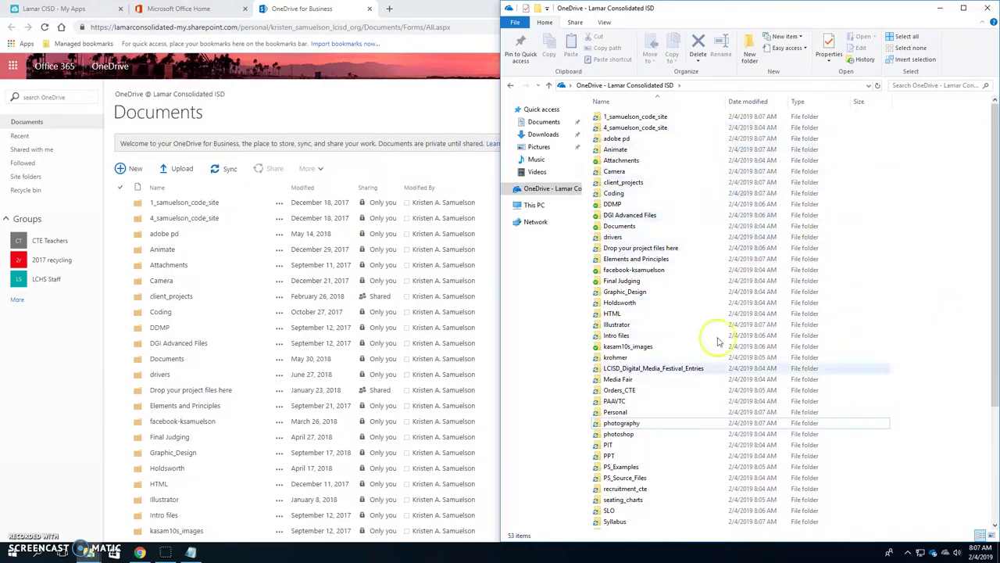
{"action": "scroll", "coordinate": [770, 480], "scroll_direction": "down", "scroll_amount": 5}
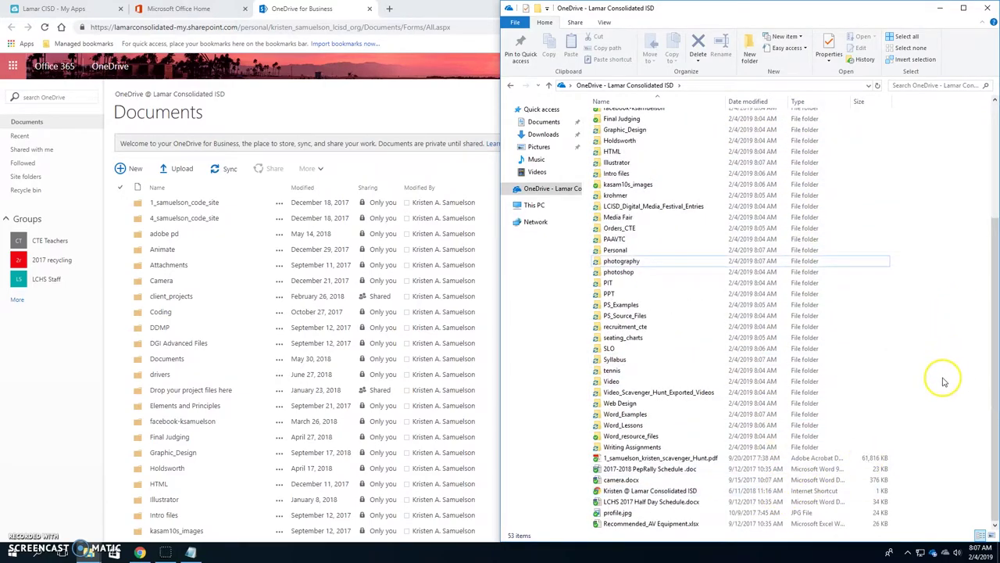
{"action": "scroll", "coordinate": [942, 380], "scroll_direction": "up", "scroll_amount": 5}
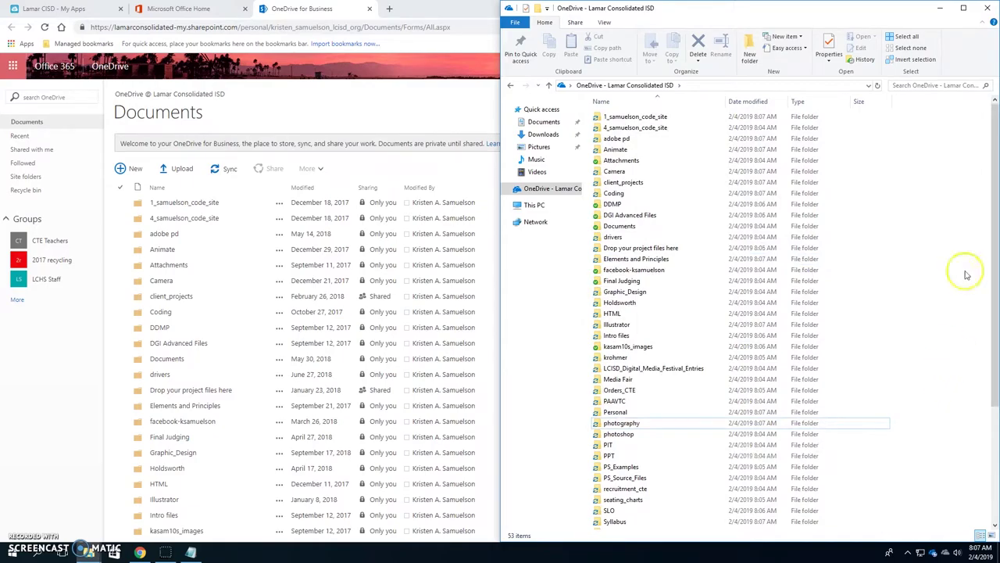
Create a 'MUSTang Time' folder in OneDrive - Lamar Consolidated ISD and open it
{"action": "right_click", "coordinate": [934, 197]}
{"action": "right_click", "coordinate": [927, 176]}
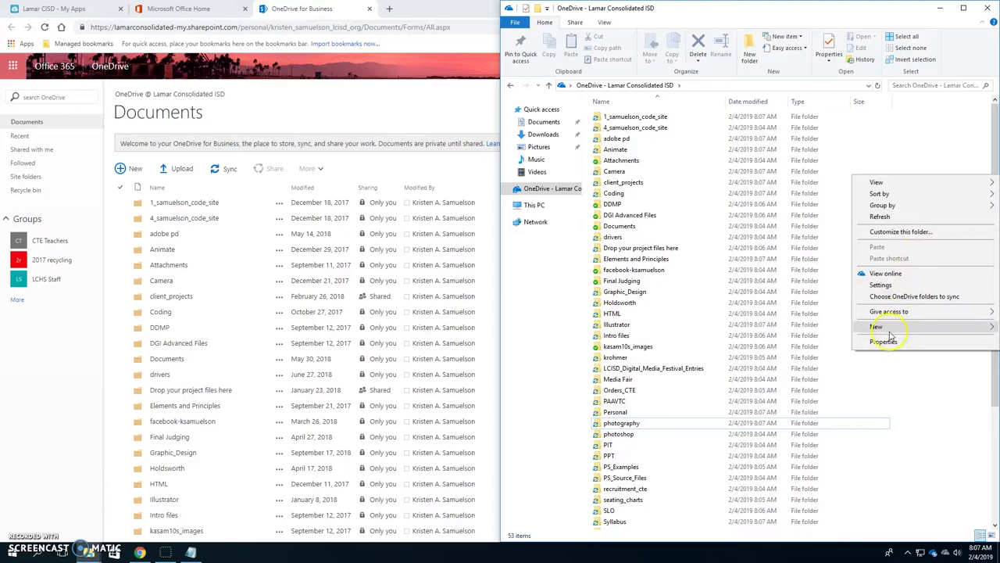
{"action": "mouse_move", "coordinate": [883, 328]}
{"action": "left_click", "coordinate": [725, 328]}
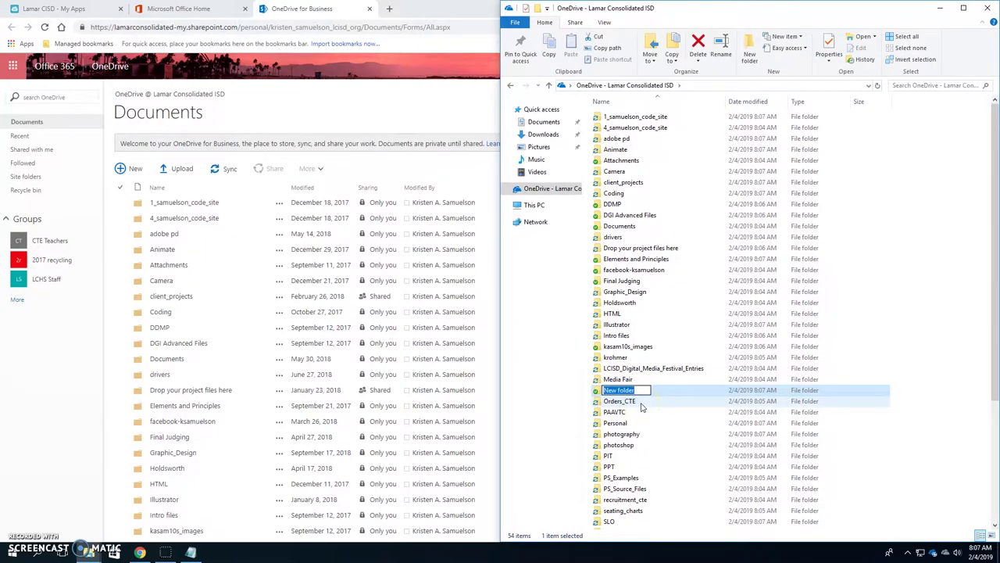
{"action": "type", "text": "MUSTang Time"}
{"action": "key", "text": "Return"}
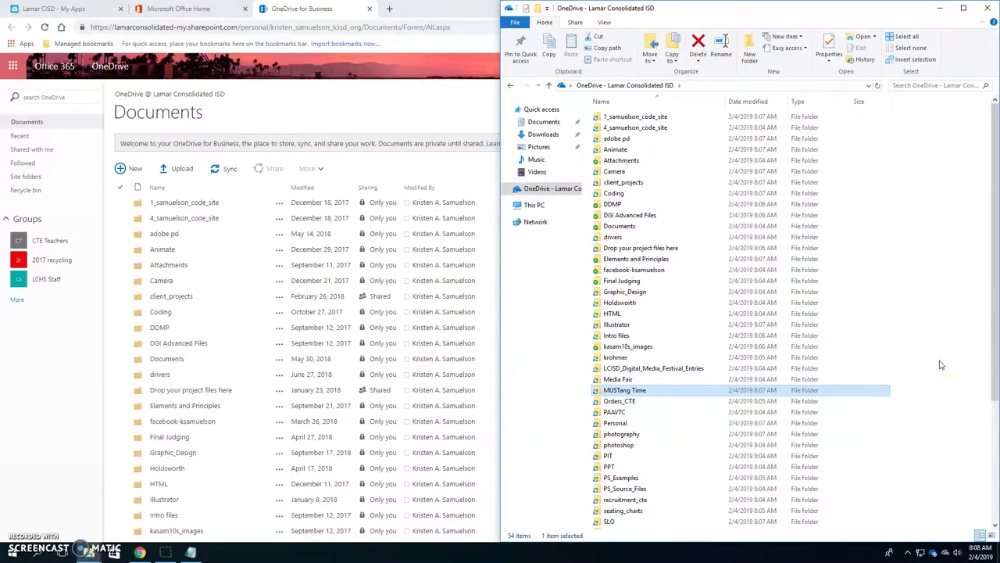
{"action": "double_click", "coordinate": [646, 393]}
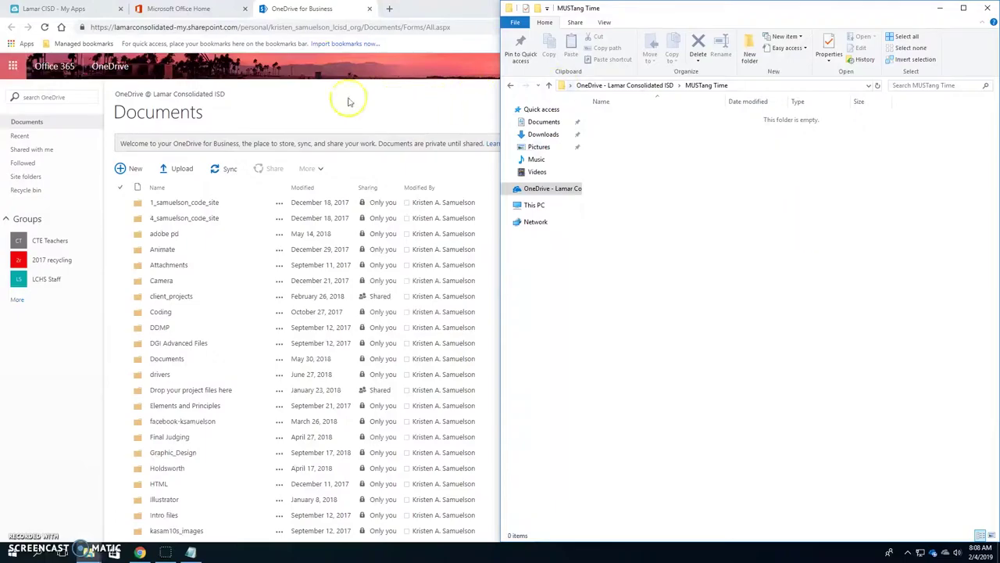
Maximize Chrome, close the OneDrive for Business tab, and launch Outlook from Office home
{"action": "double_click", "coordinate": [412, 13]}
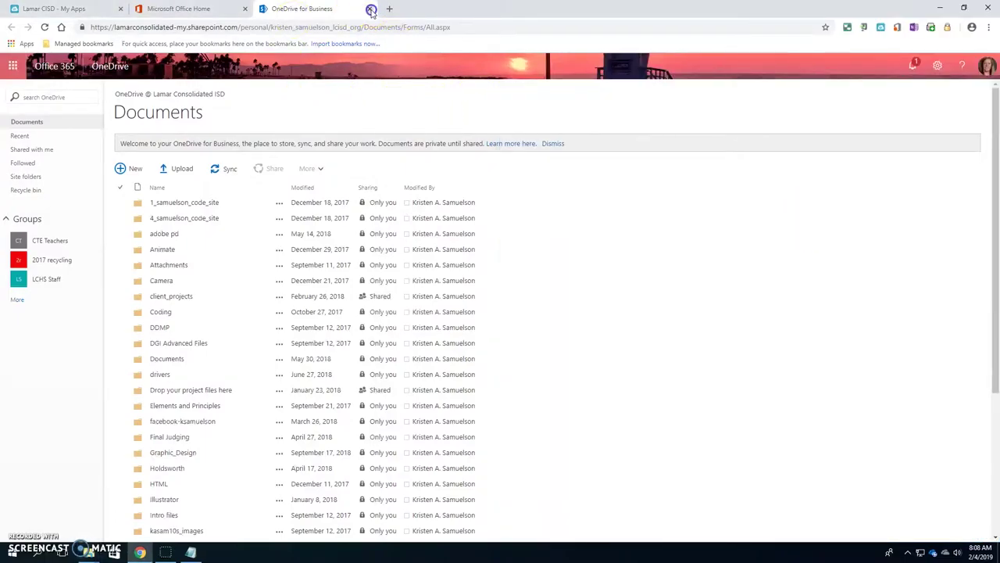
{"action": "left_click", "coordinate": [371, 9]}
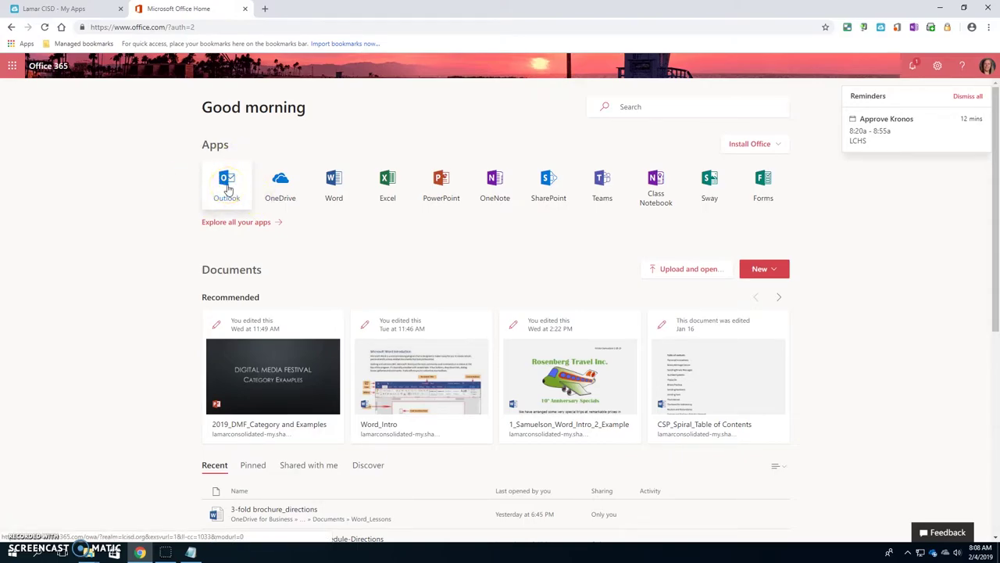
{"action": "left_click", "coordinate": [226, 188]}
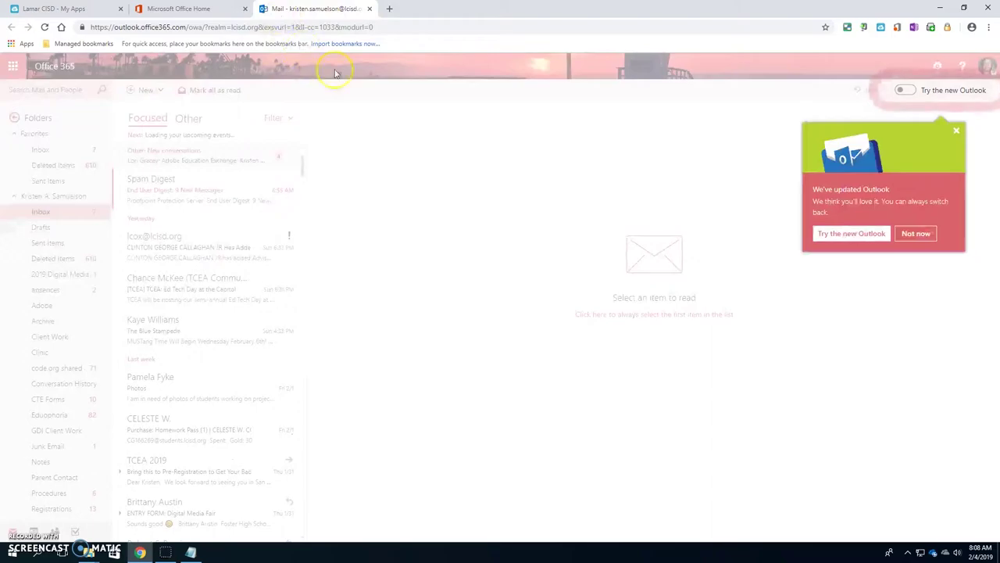
Move mail into its own window and delete the Daily Convention News email from Other
{"action": "left_click_drag", "start_coordinate": [301, 9], "coordinate": [496, 230]}
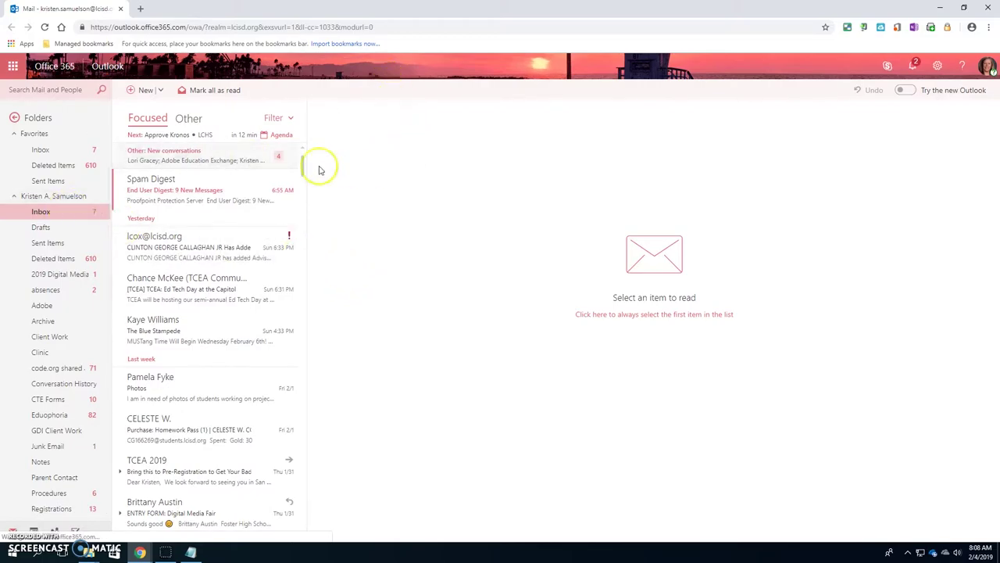
{"action": "left_click", "coordinate": [173, 161]}
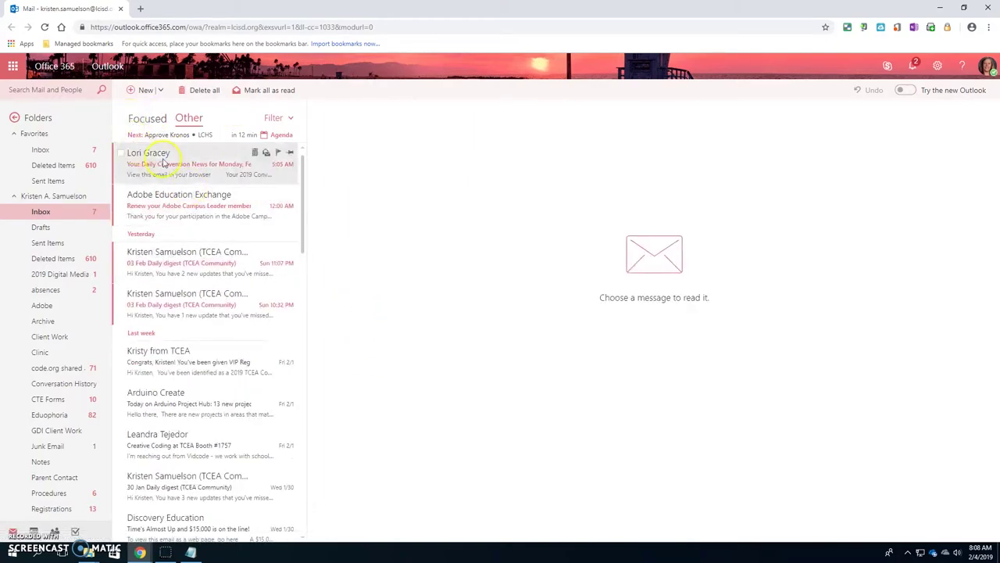
{"action": "left_click", "coordinate": [182, 178]}
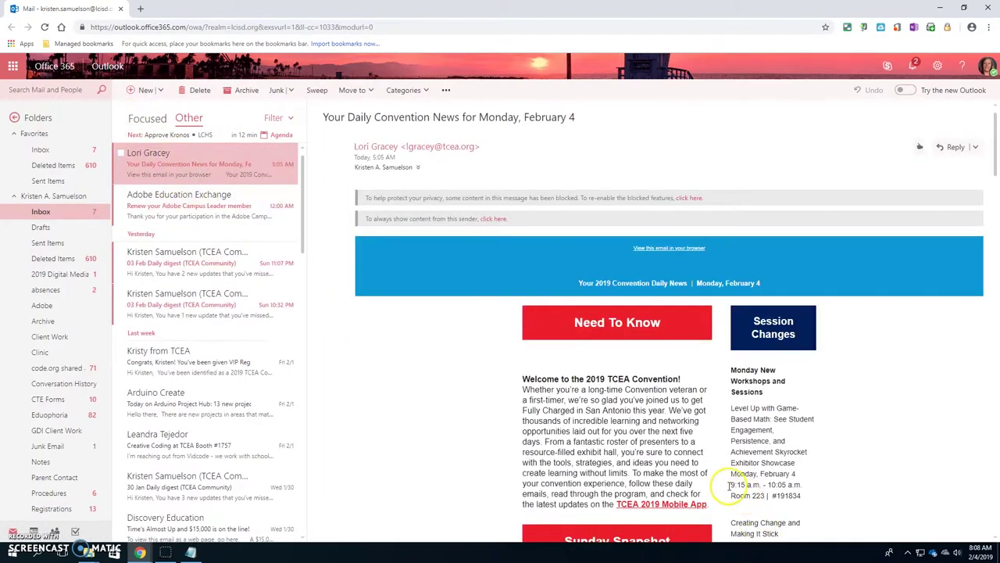
{"action": "scroll", "coordinate": [737, 458], "scroll_direction": "down", "scroll_amount": 5}
{"action": "scroll", "coordinate": [782, 512], "scroll_direction": "down", "scroll_amount": 4}
{"action": "scroll", "coordinate": [638, 318], "scroll_direction": "up", "scroll_amount": 5}
{"action": "scroll", "coordinate": [638, 319], "scroll_direction": "up", "scroll_amount": 3}
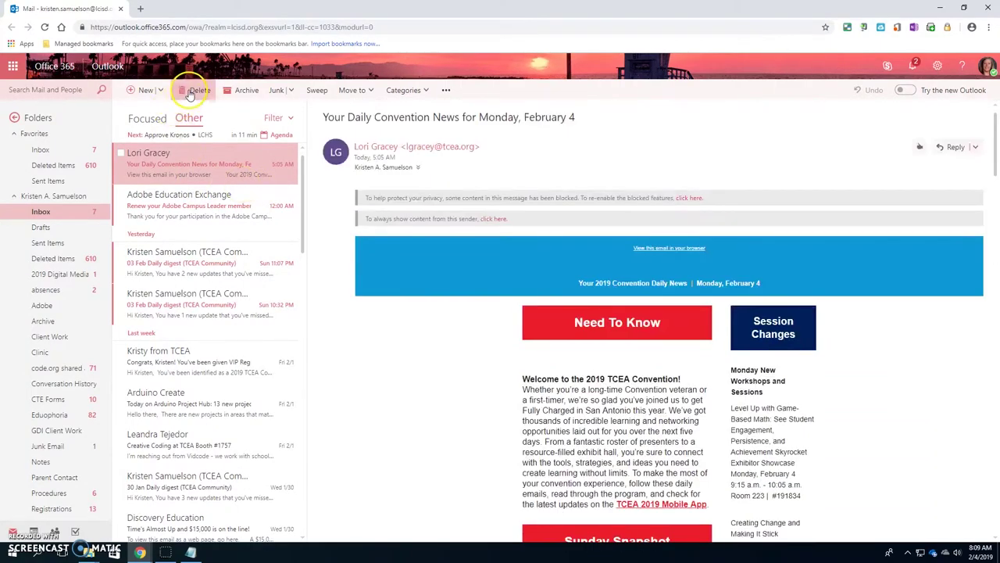
{"action": "left_click", "coordinate": [192, 92]}
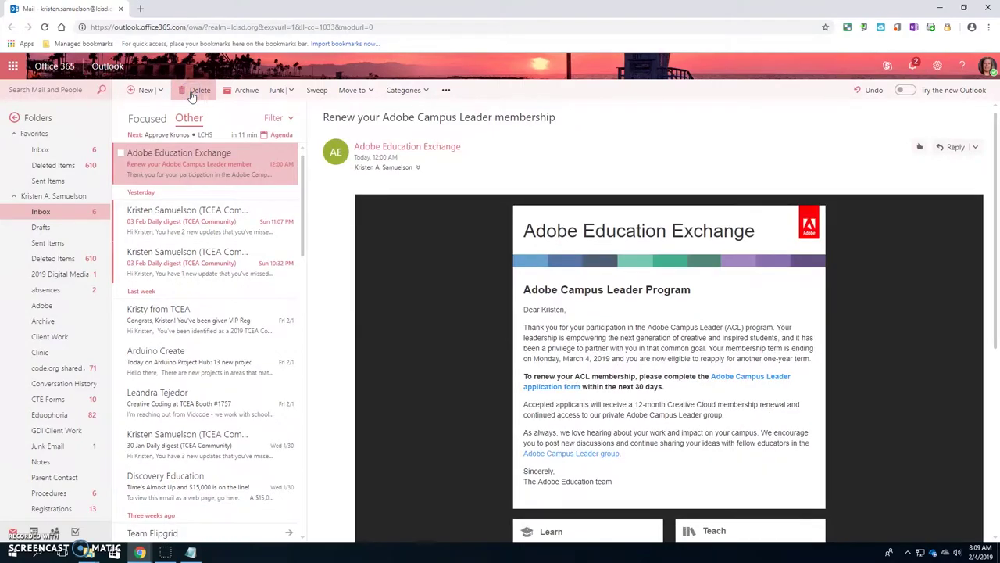
Flag the Adobe Education Exchange email for follow-up
{"action": "left_click", "coordinate": [196, 222]}
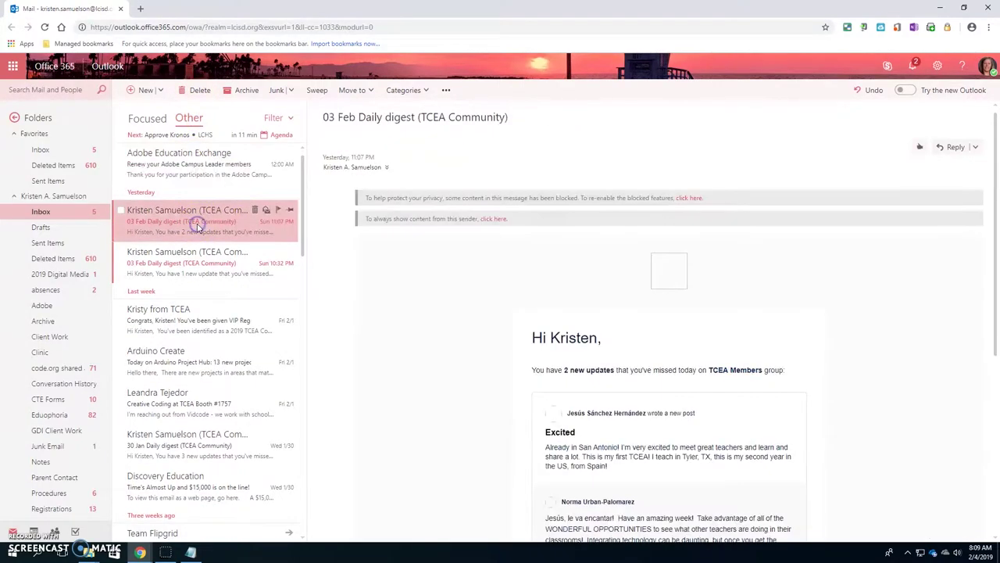
{"action": "scroll", "coordinate": [653, 442], "scroll_direction": "down", "scroll_amount": 5}
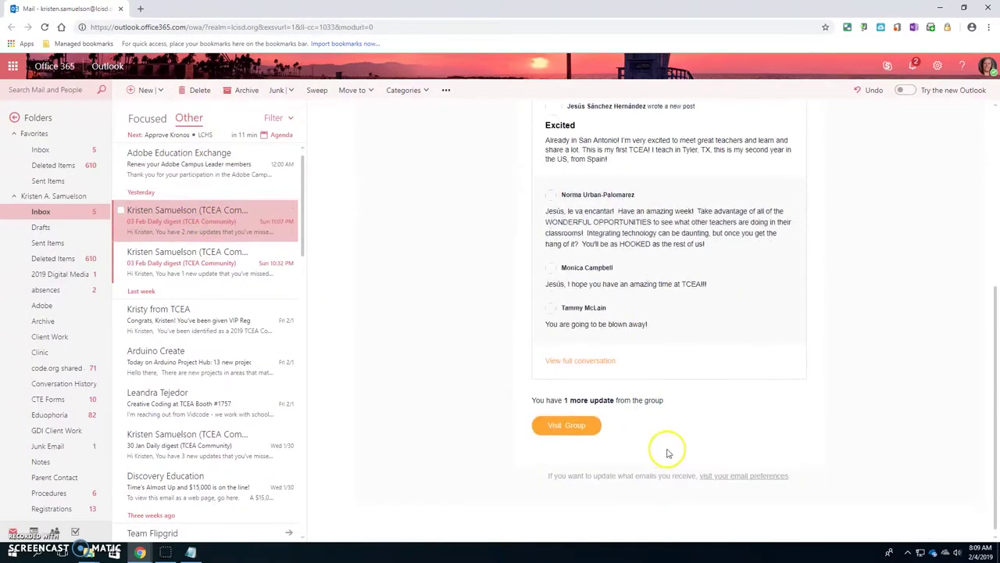
{"action": "scroll", "coordinate": [665, 454], "scroll_direction": "up", "scroll_amount": 5}
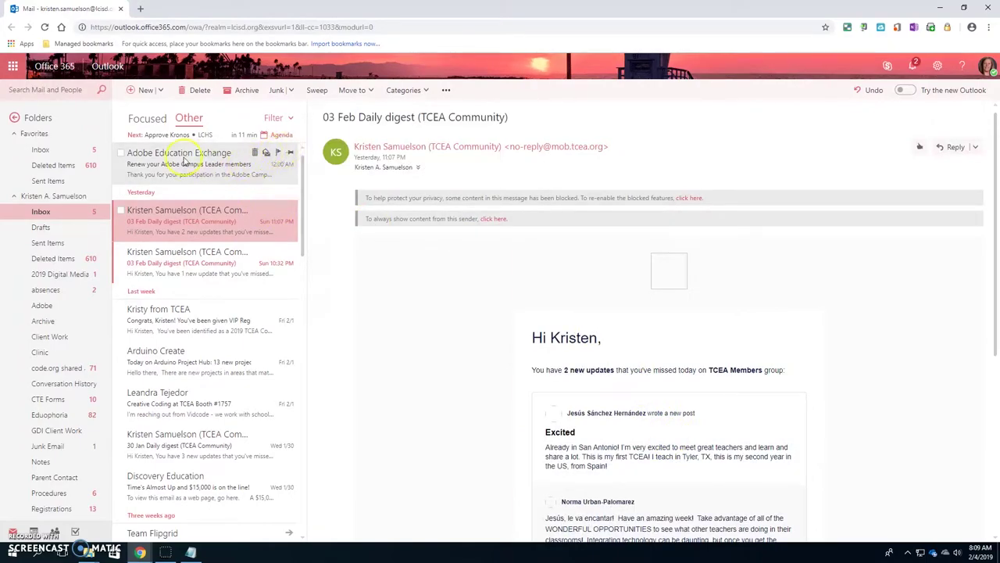
{"action": "left_click", "coordinate": [219, 159]}
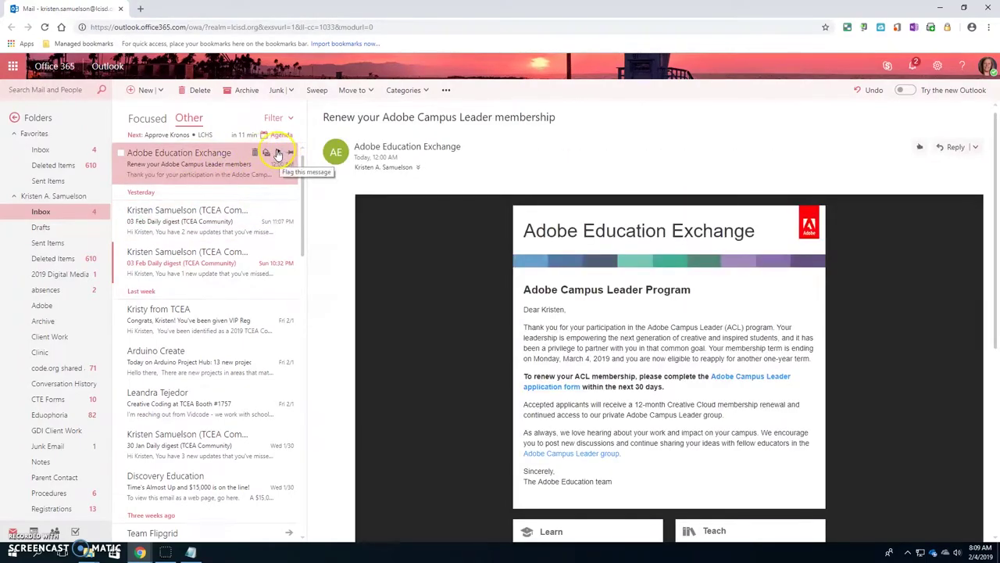
{"action": "left_click", "coordinate": [278, 153]}
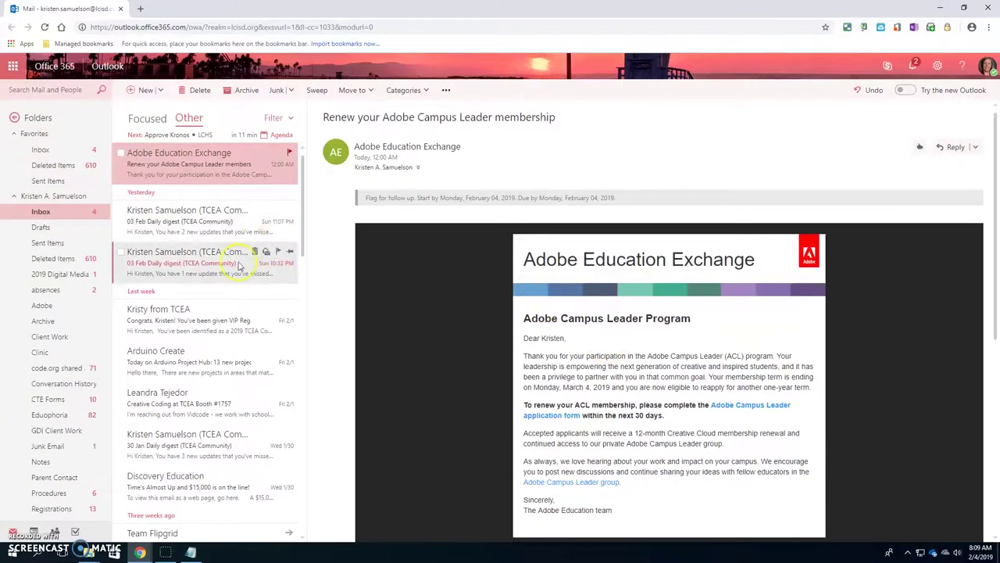
Delete the 11:07 PM Daily digest email from 03 Feb
{"action": "left_click", "coordinate": [183, 222]}
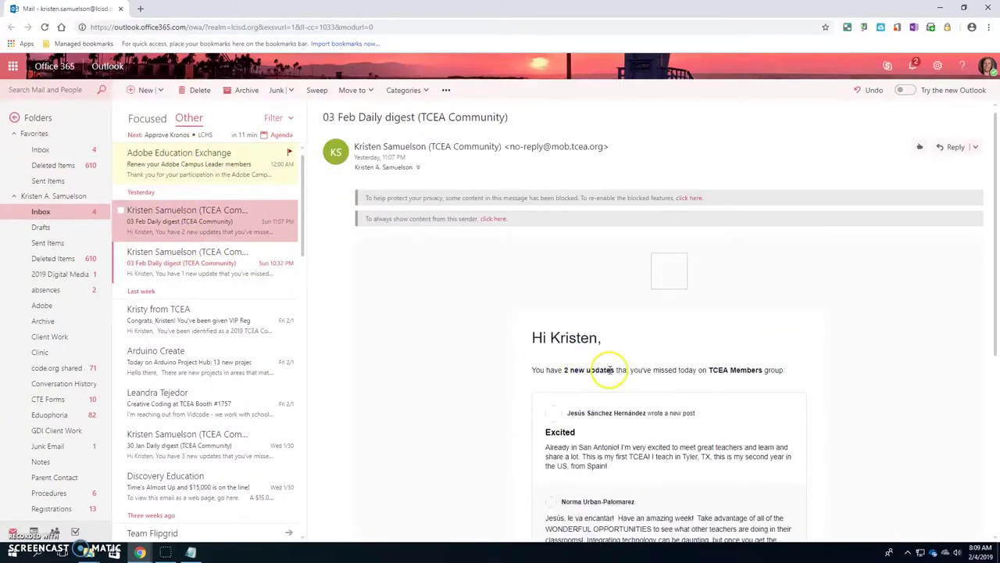
{"action": "scroll", "coordinate": [608, 370], "scroll_direction": "down", "scroll_amount": 5}
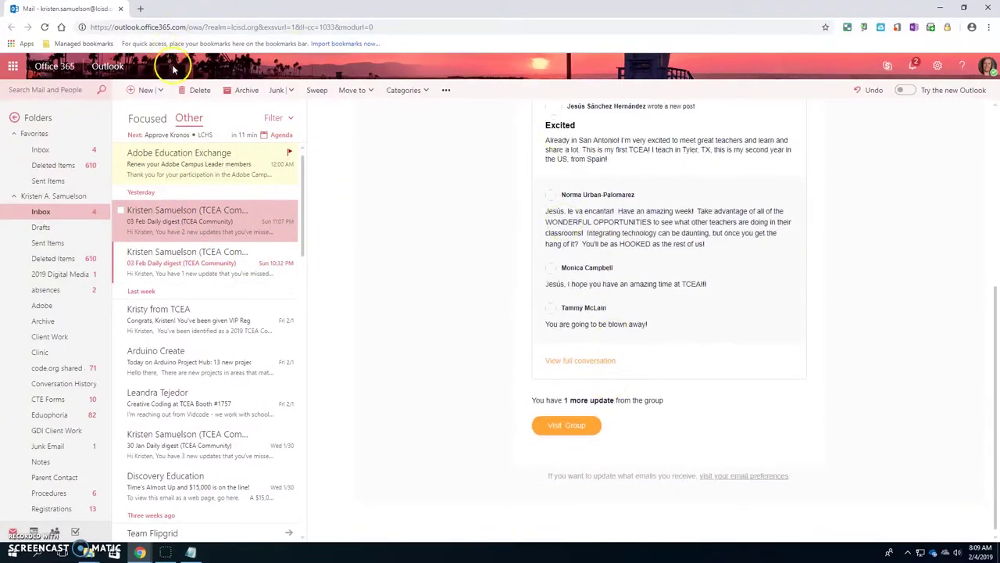
{"action": "left_click", "coordinate": [200, 90]}
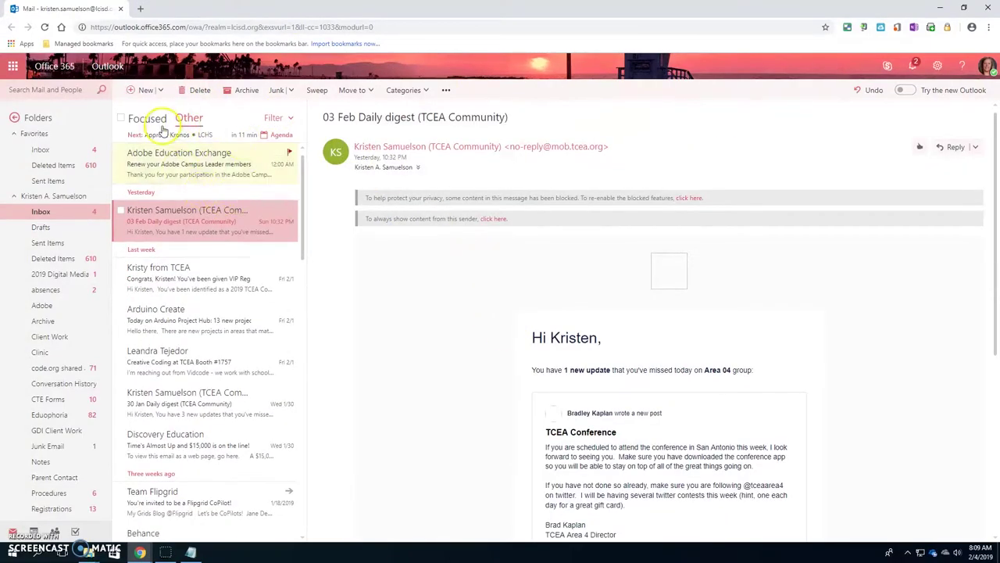
Start a new email, toggling the contact picker's name order to Last first and back
{"action": "left_click", "coordinate": [136, 90]}
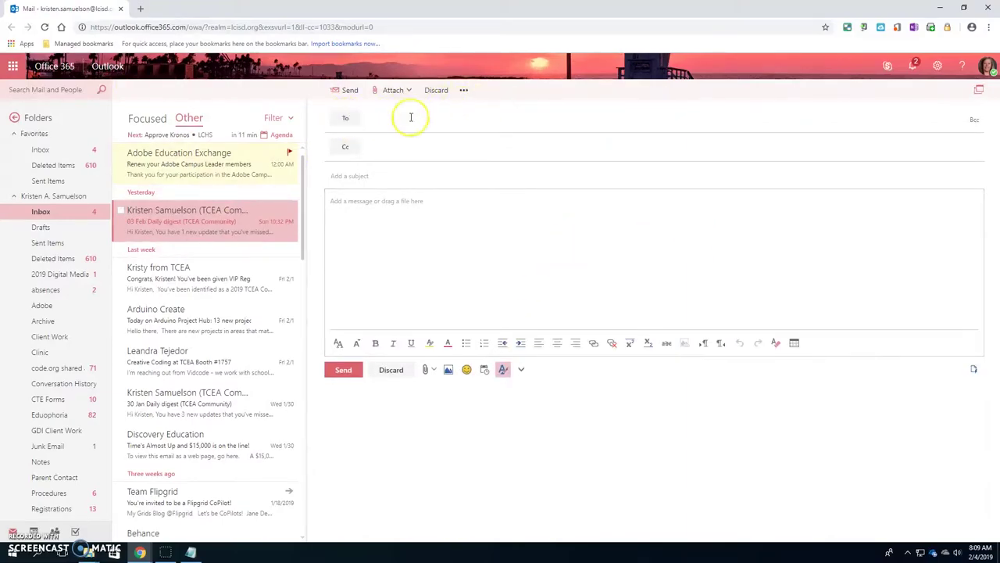
{"action": "left_click", "coordinate": [381, 123]}
{"action": "left_click", "coordinate": [345, 118]}
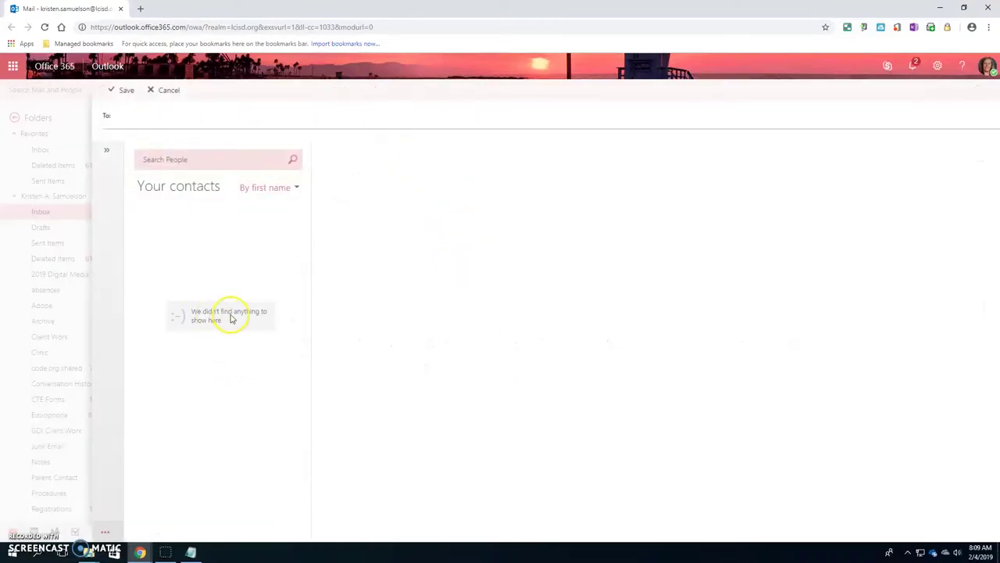
{"action": "left_click", "coordinate": [296, 187]}
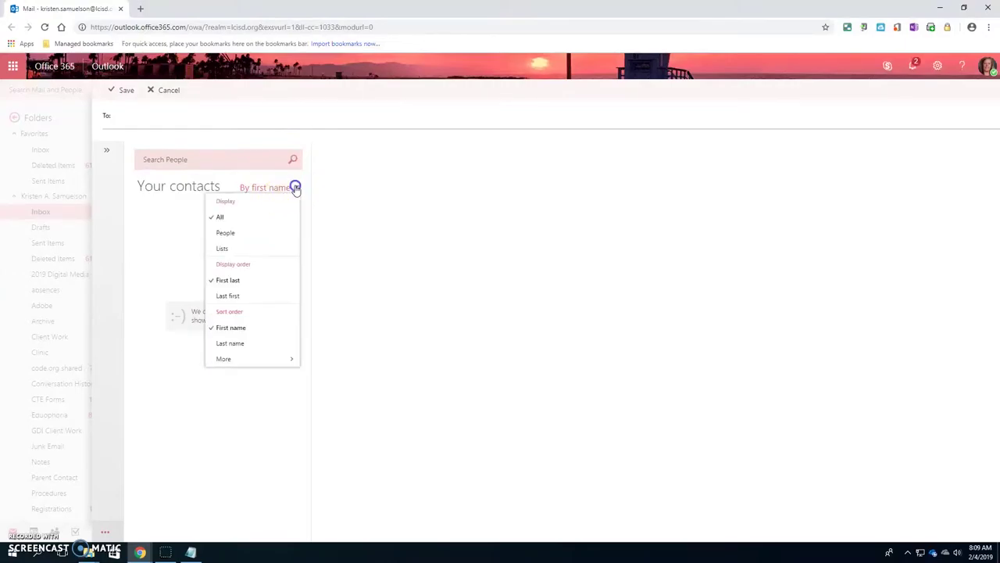
{"action": "left_click", "coordinate": [233, 296]}
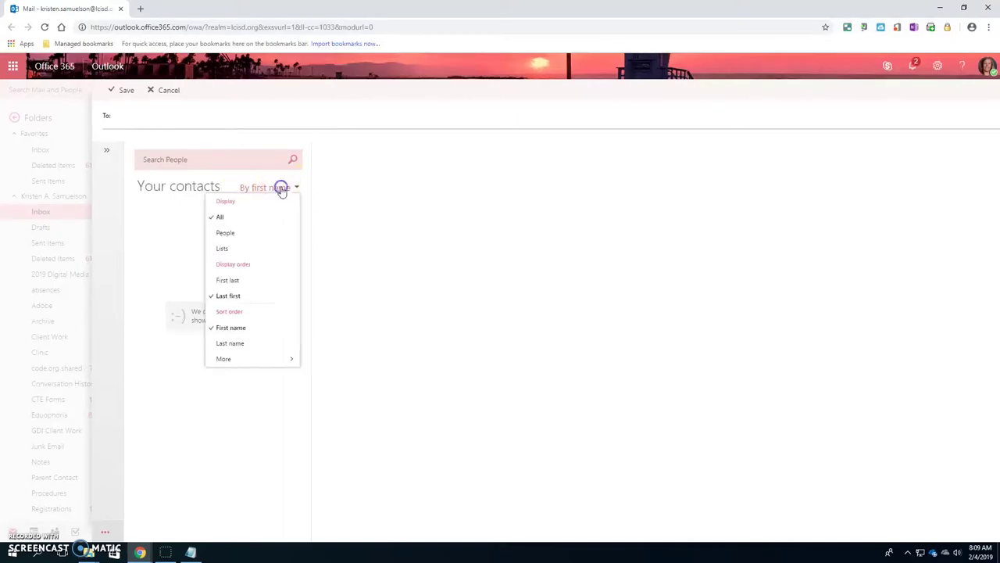
{"action": "left_click", "coordinate": [281, 188]}
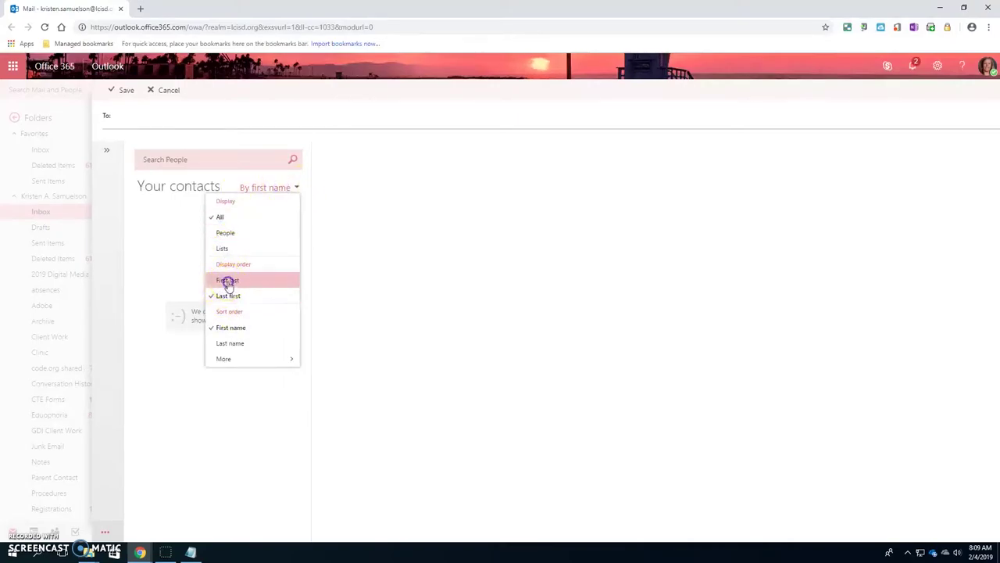
{"action": "left_click", "coordinate": [227, 283]}
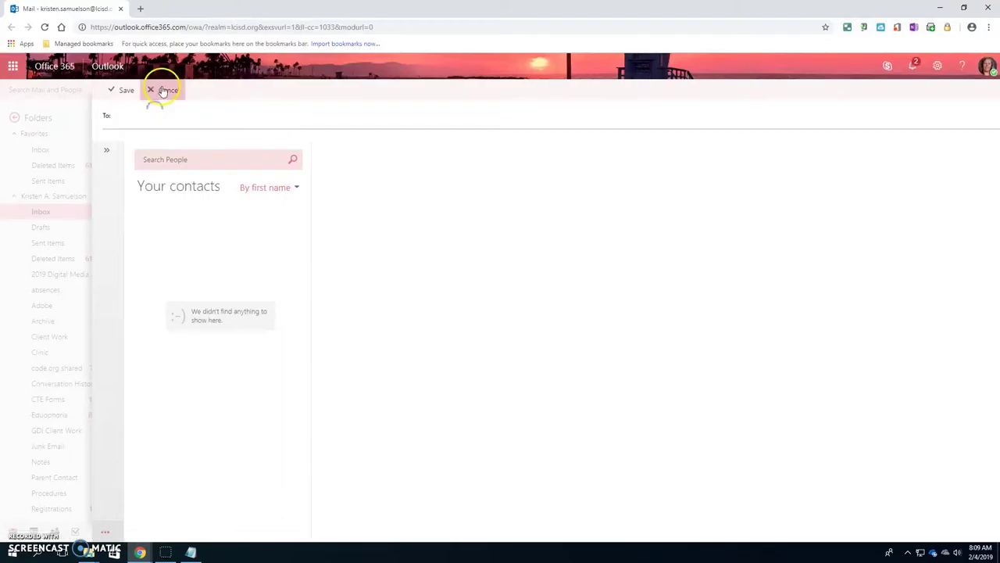
{"action": "left_click", "coordinate": [380, 119]}
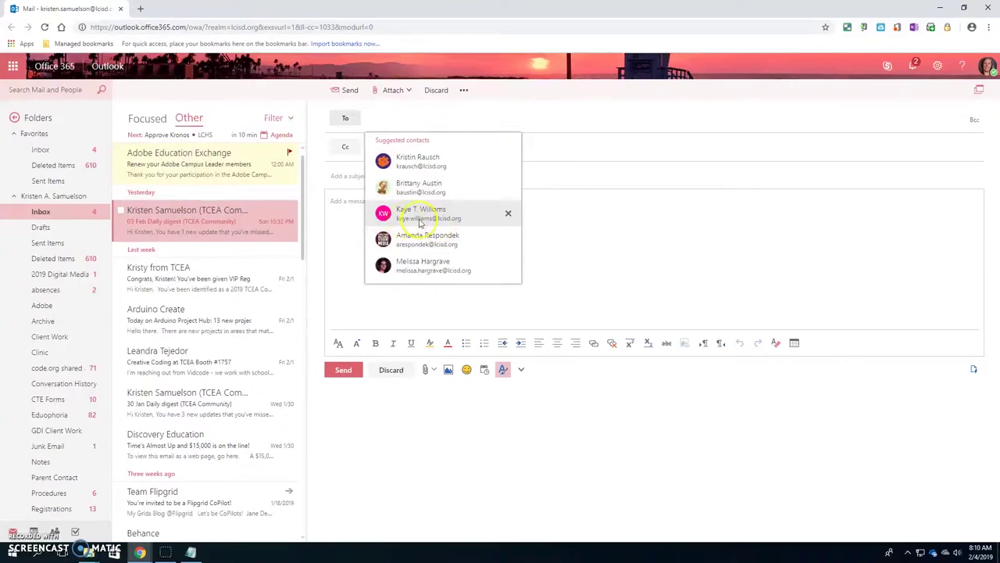
Give the new message the subject 'missing assignment'
{"action": "left_click", "coordinate": [547, 250]}
{"action": "left_click", "coordinate": [380, 121]}
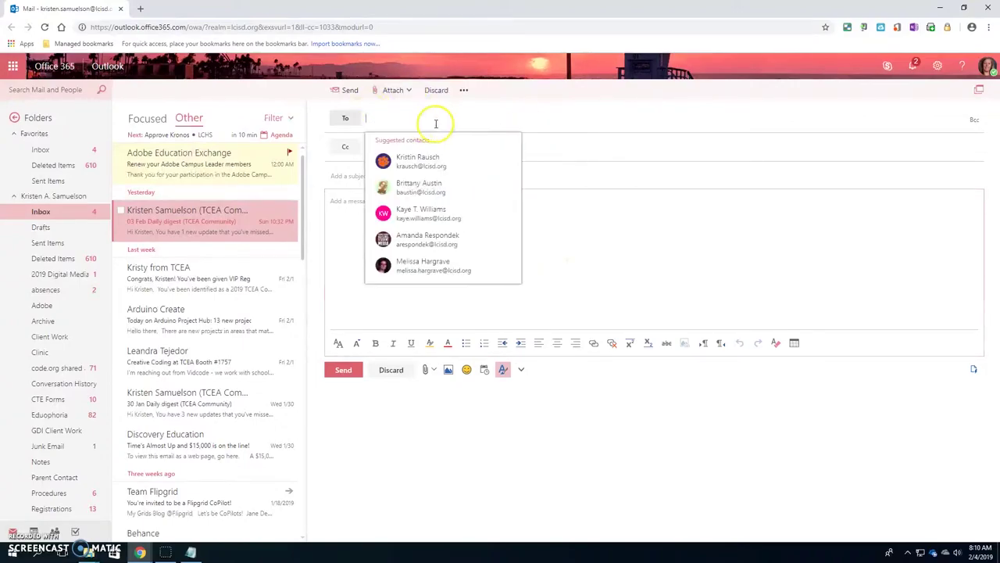
{"action": "left_click", "coordinate": [636, 115]}
{"action": "left_click", "coordinate": [607, 122]}
{"action": "left_click", "coordinate": [557, 275]}
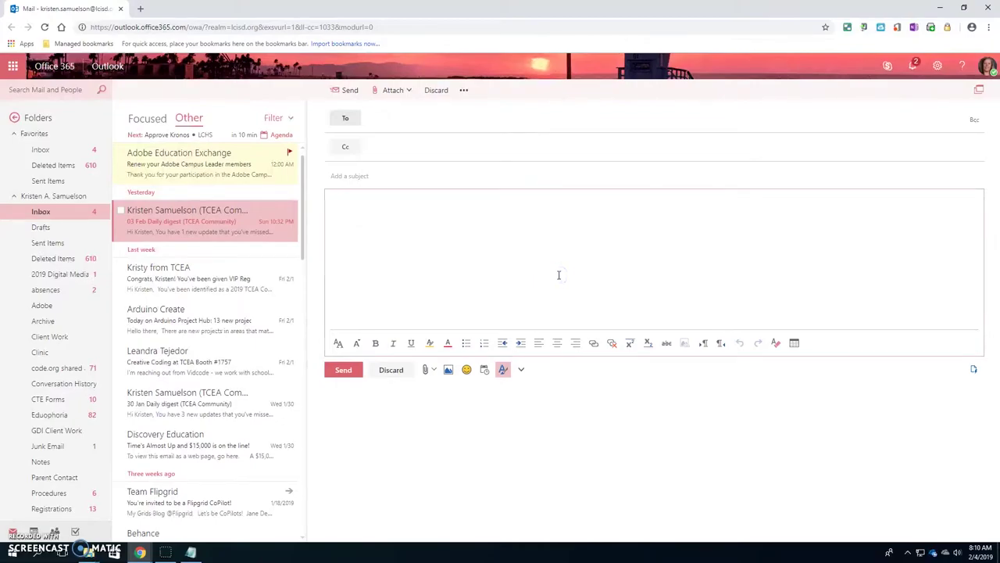
{"action": "left_click", "coordinate": [352, 175]}
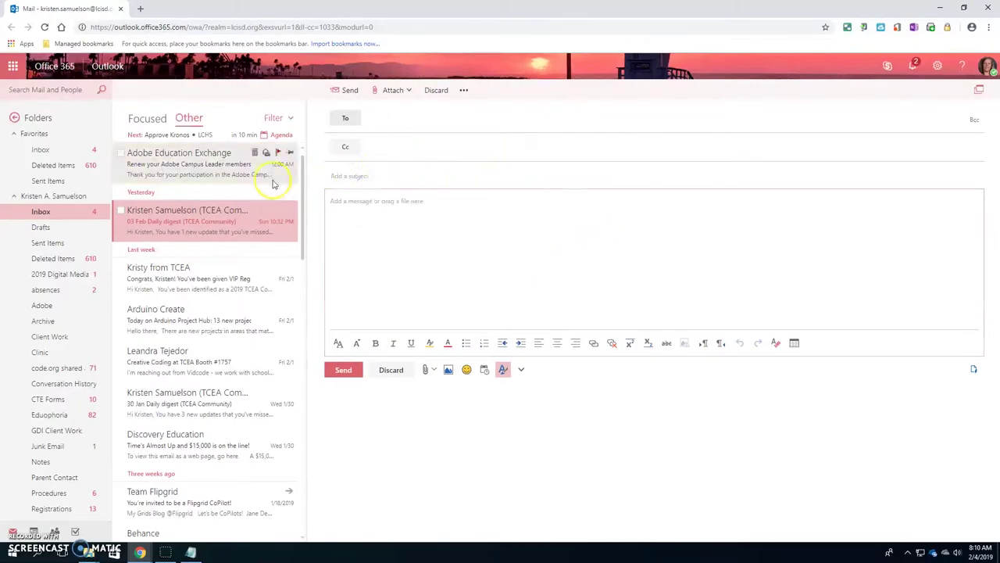
{"action": "left_click", "coordinate": [368, 177]}
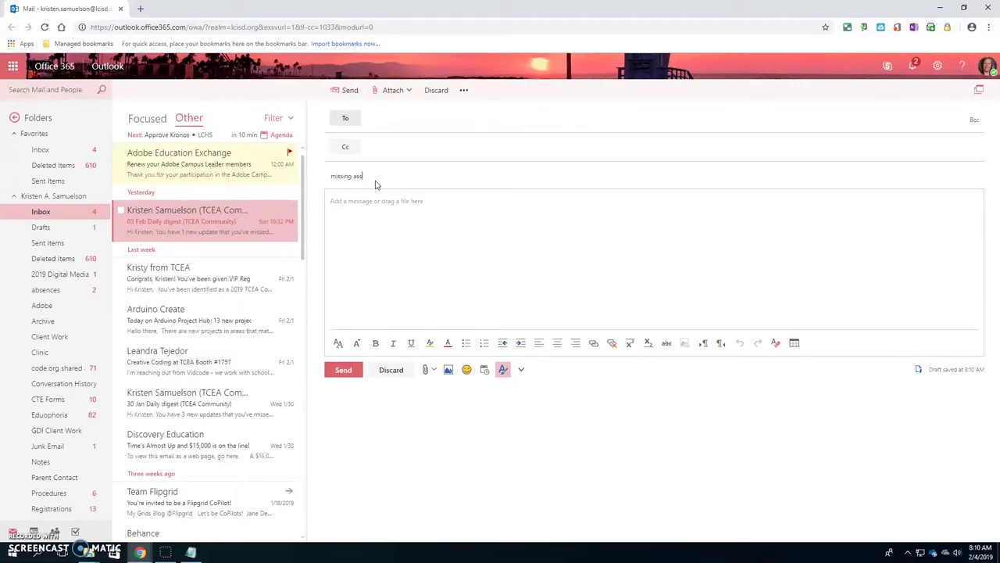
{"action": "left_click", "coordinate": [412, 212]}
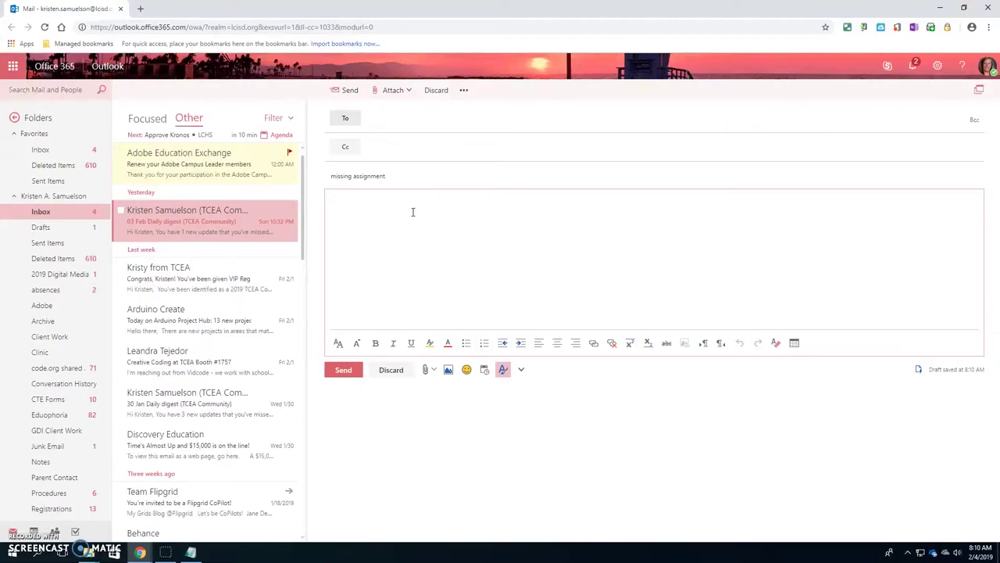
{"action": "left_click", "coordinate": [441, 214]}
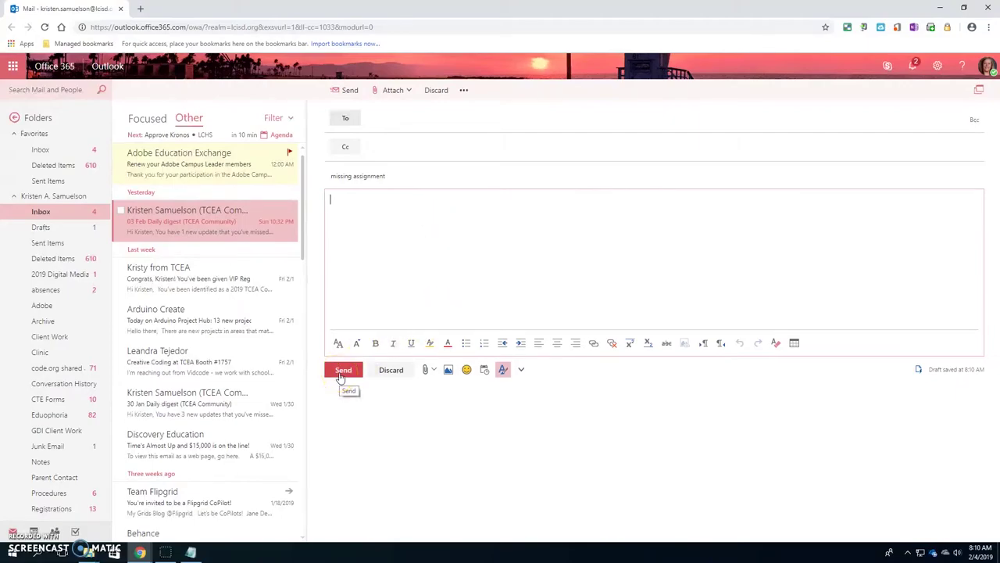
Open and close the Attach options without adding a file, then return to the body
{"action": "left_click", "coordinate": [426, 372]}
{"action": "left_click", "coordinate": [374, 404]}
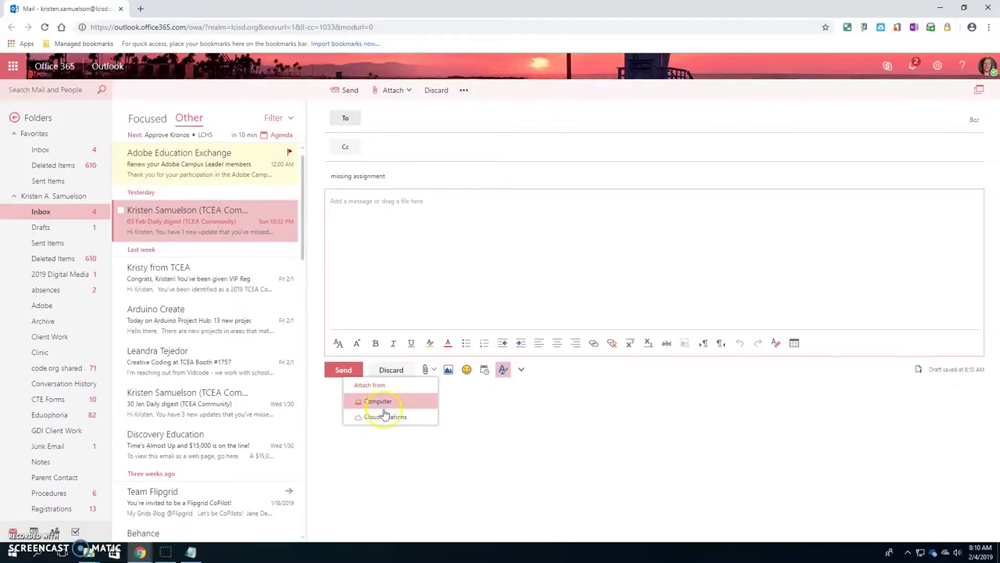
{"action": "left_click", "coordinate": [469, 419]}
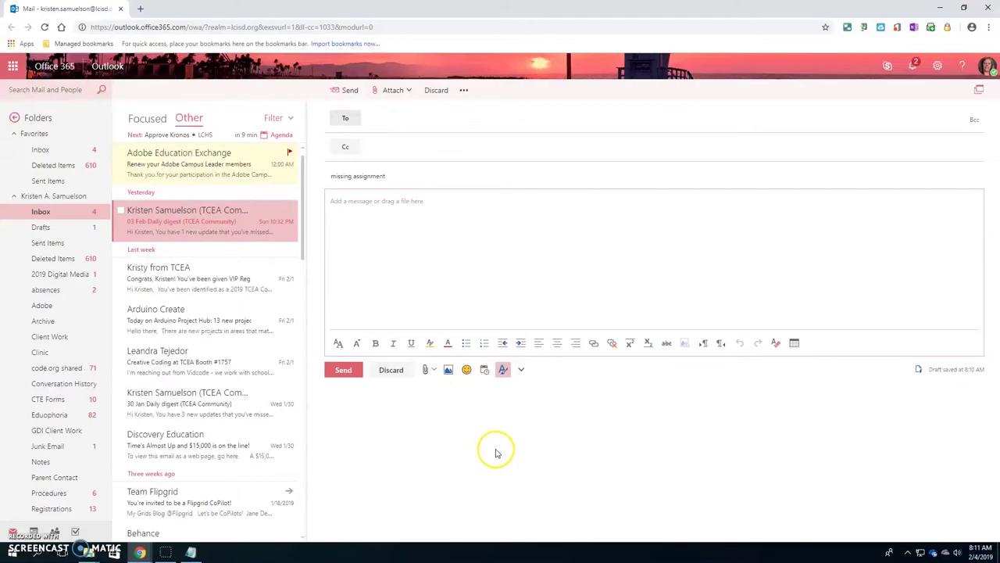
{"action": "left_click", "coordinate": [495, 289]}
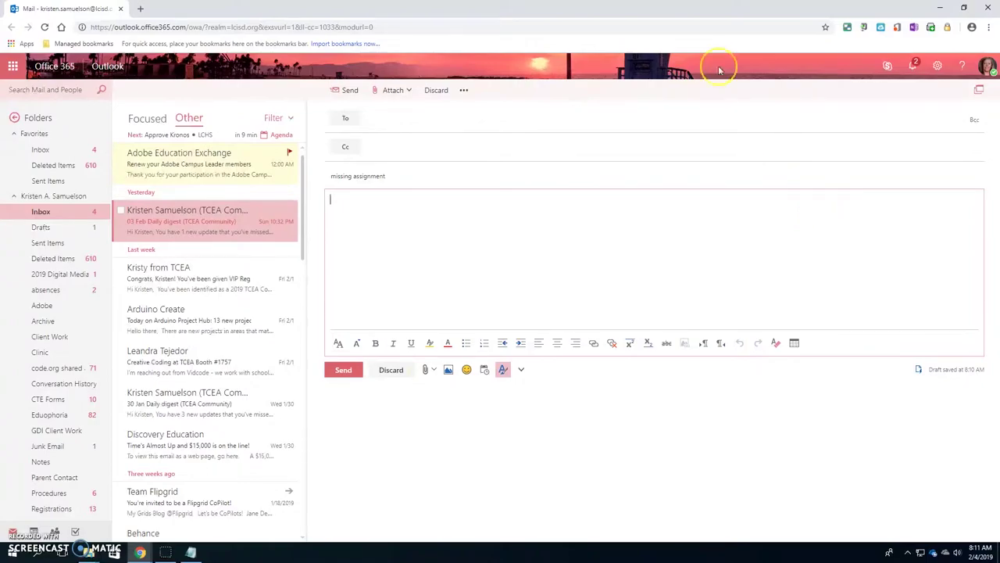
From the Office 365 home page, open Word Online and create a new blank document
{"action": "left_click", "coordinate": [13, 66]}
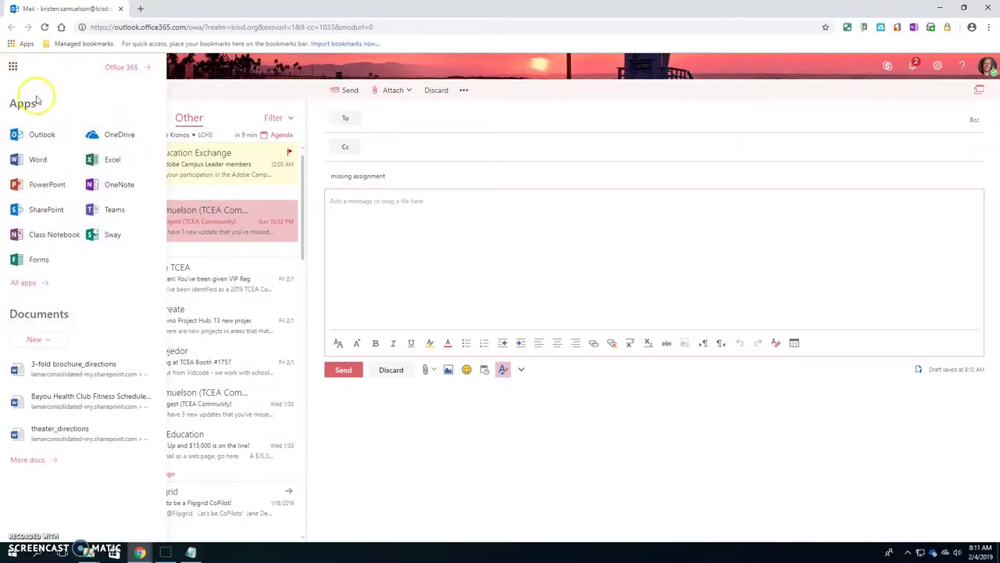
{"action": "left_click", "coordinate": [129, 67]}
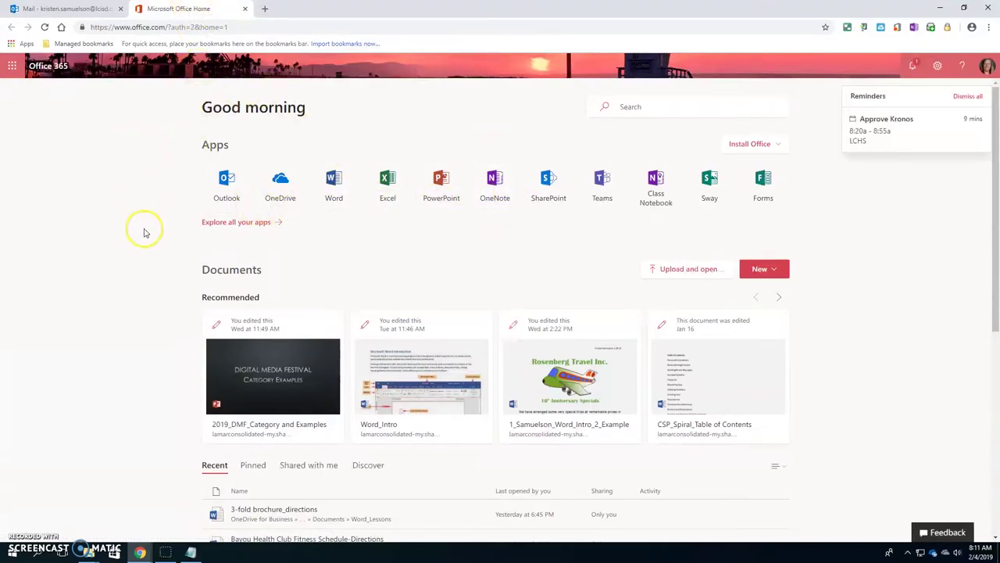
{"action": "left_click", "coordinate": [333, 179]}
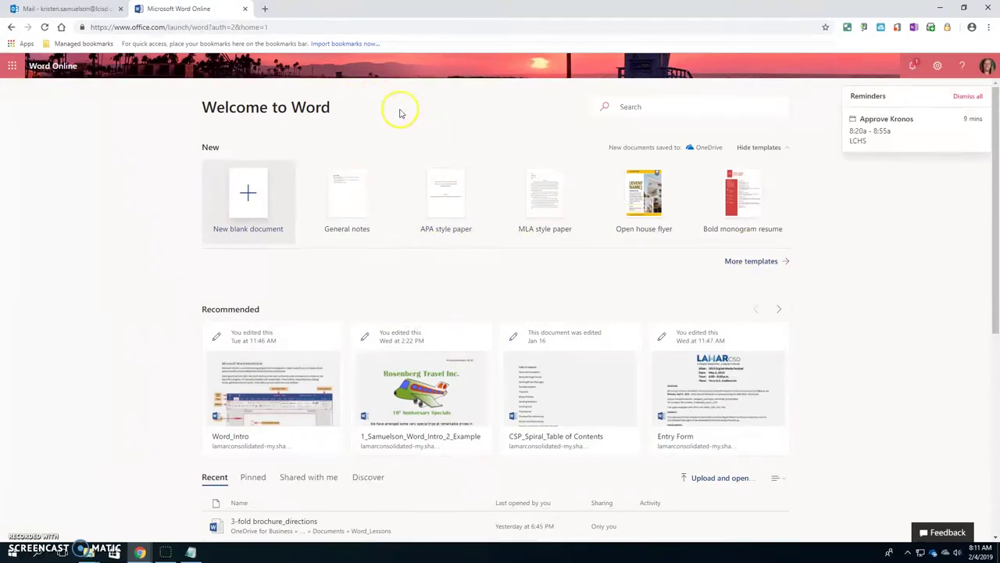
{"action": "left_click", "coordinate": [249, 191]}
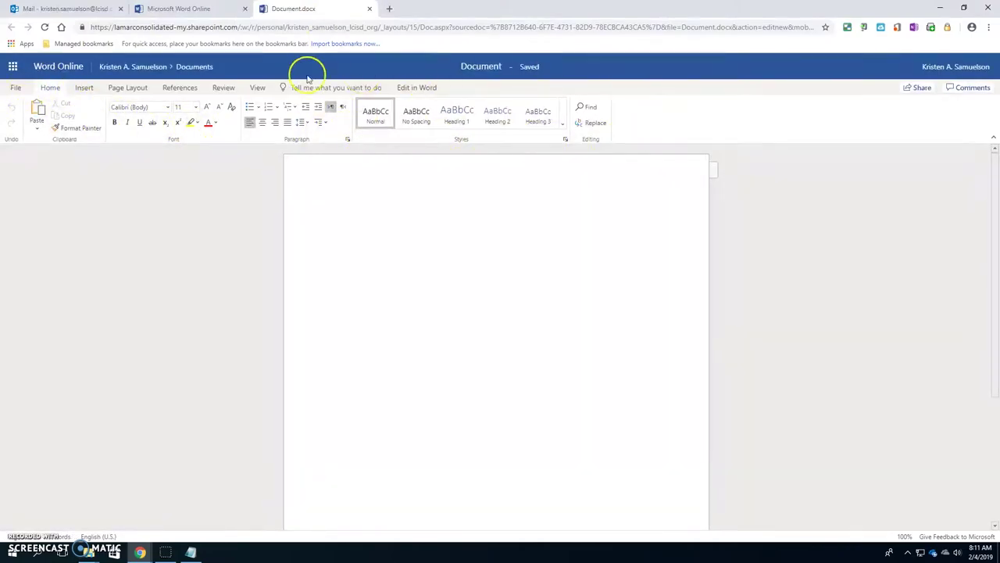
Browse the Insert, Page Layout, References, Review and View ribbon tabs
{"action": "left_click", "coordinate": [81, 88]}
{"action": "left_click", "coordinate": [129, 87]}
{"action": "left_click", "coordinate": [180, 88]}
{"action": "left_click", "coordinate": [224, 88]}
{"action": "left_click", "coordinate": [257, 88]}
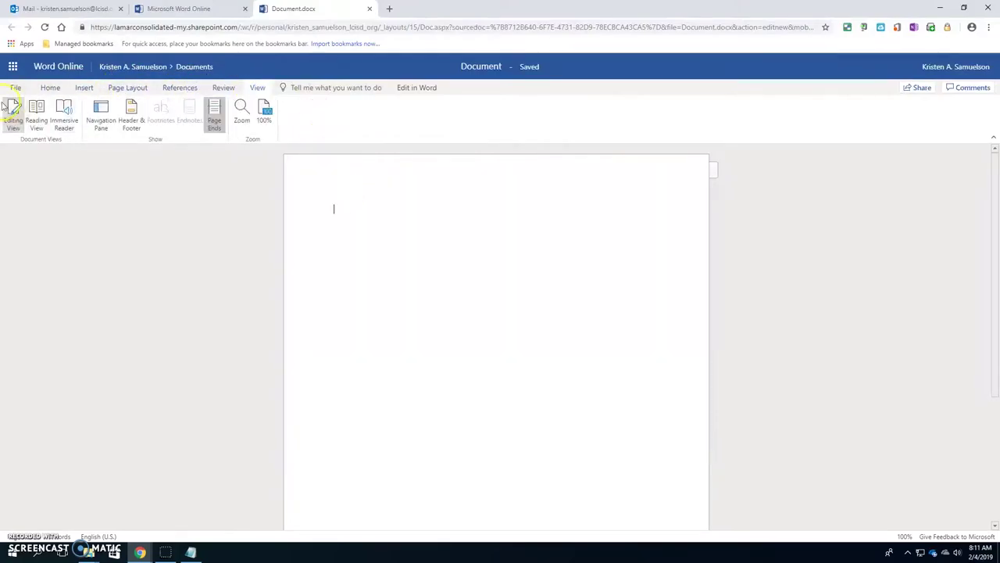
Open and leave the File menu, then close the blank Document.docx tab
{"action": "left_click", "coordinate": [16, 88]}
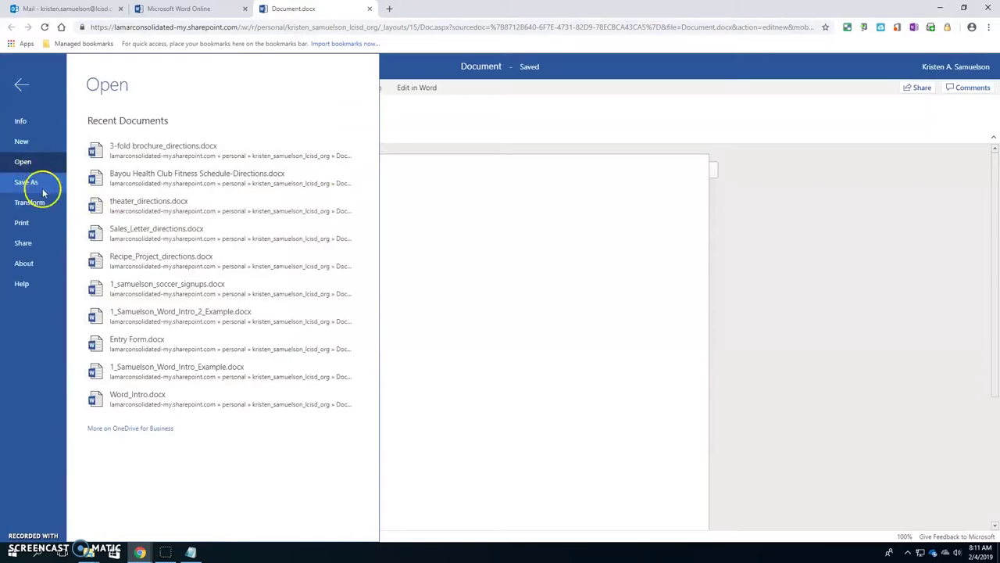
{"action": "left_click", "coordinate": [445, 324]}
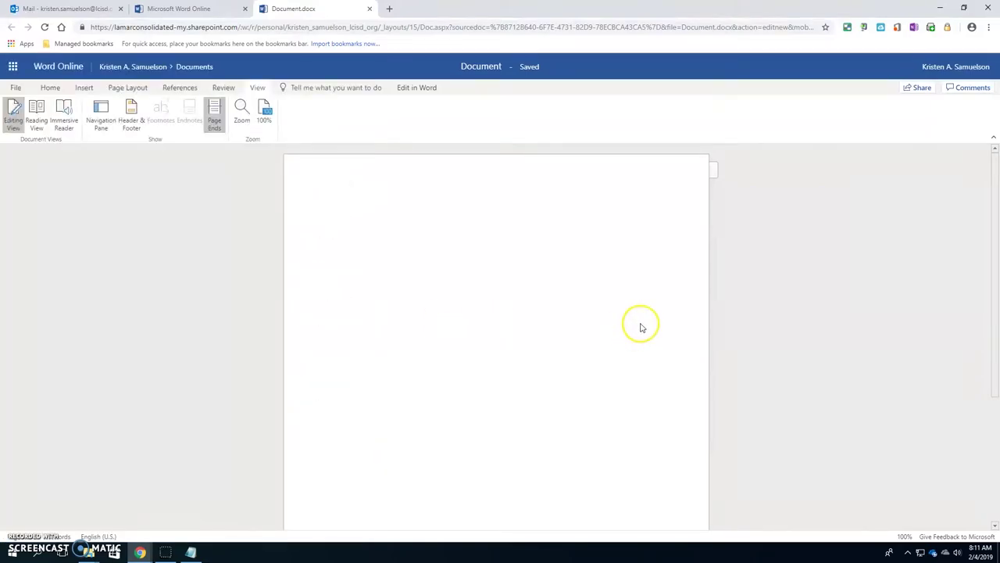
{"action": "left_click", "coordinate": [370, 8]}
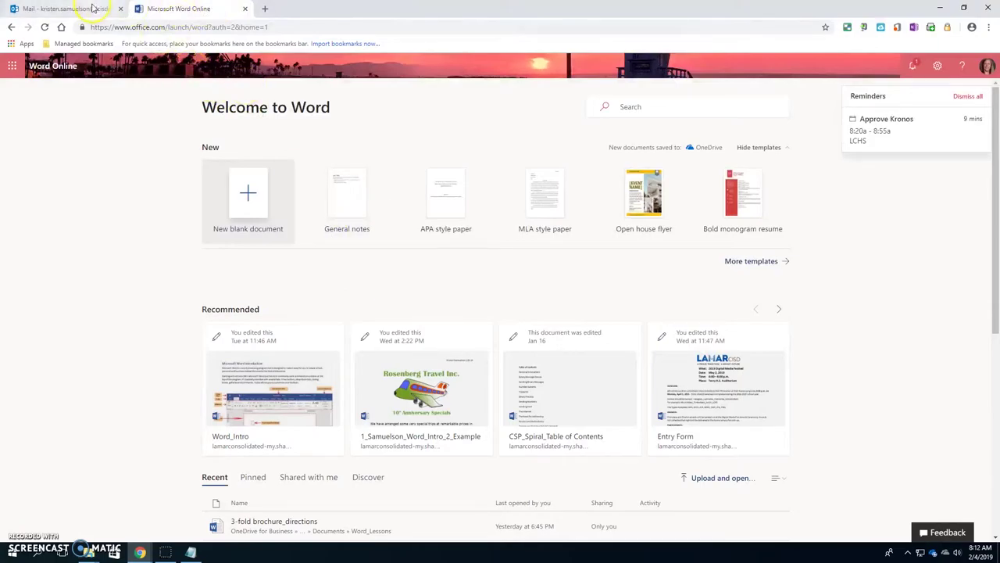
Open Excel Online from Office 365 home, create a blank workbook, then close Book.xlsx
{"action": "left_click", "coordinate": [12, 69]}
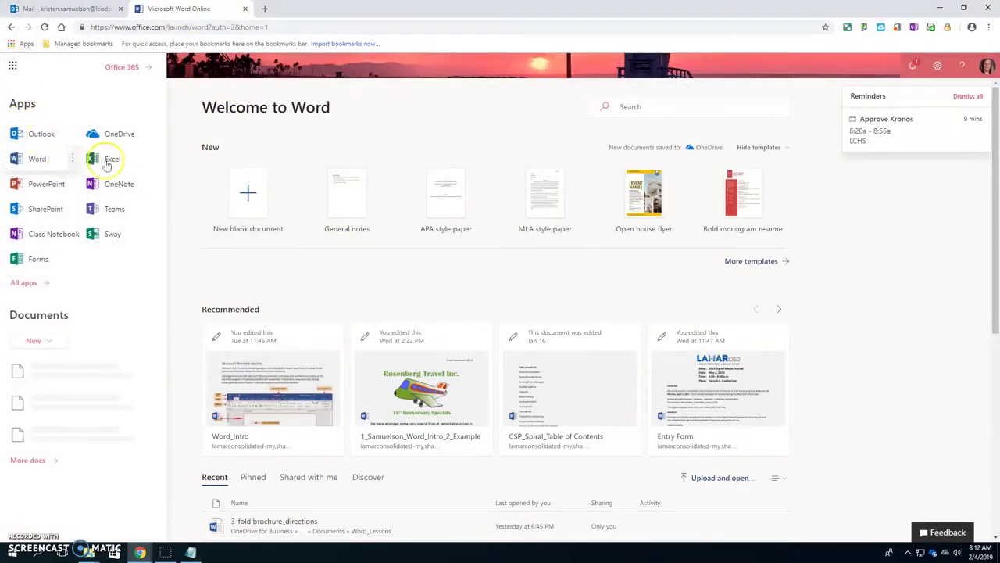
{"action": "left_click", "coordinate": [118, 68]}
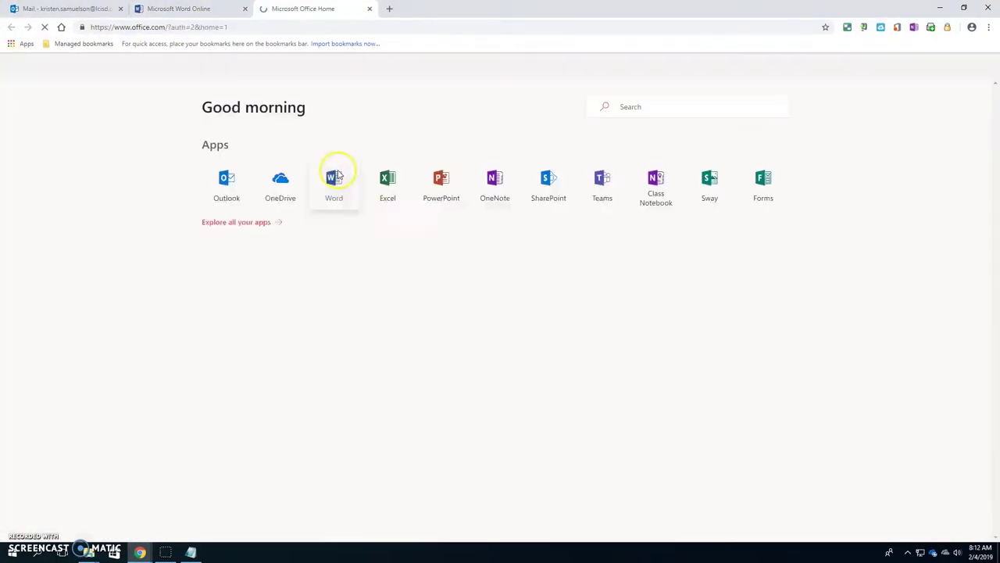
{"action": "left_click", "coordinate": [387, 186]}
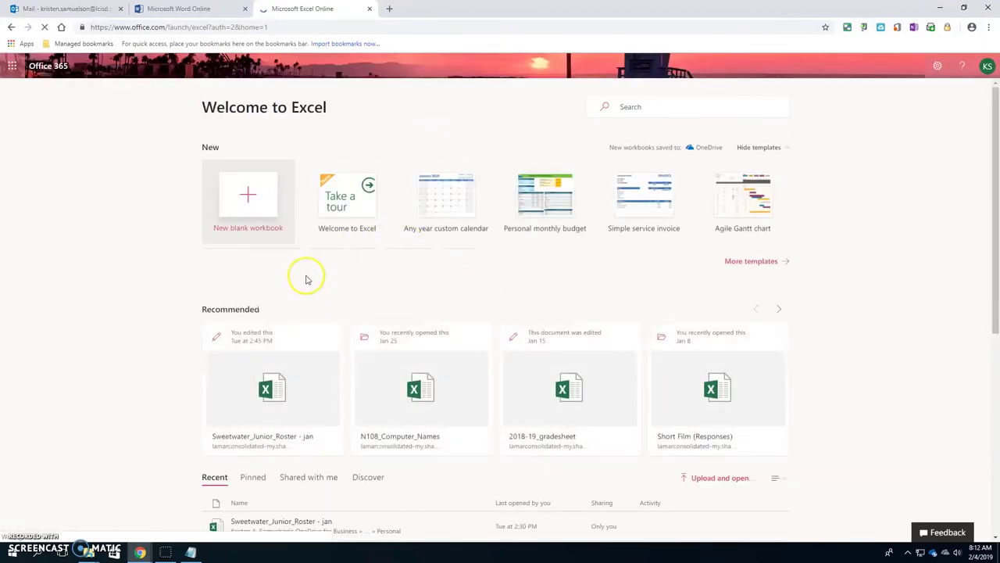
{"action": "left_click", "coordinate": [249, 195]}
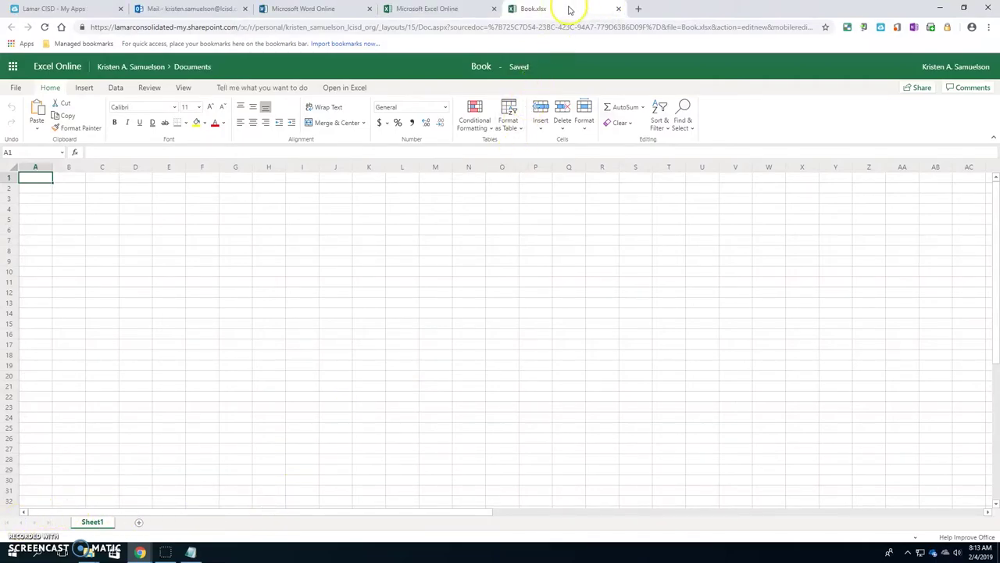
{"action": "left_click", "coordinate": [618, 10]}
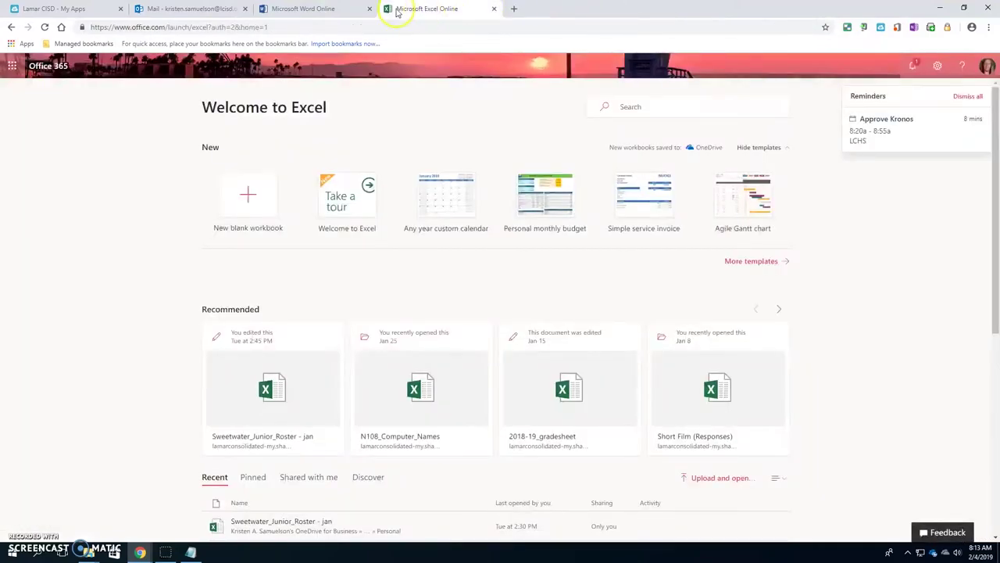
Close the Excel, Word and Outlook Mail tabs
{"action": "left_click", "coordinate": [493, 9]}
{"action": "left_click", "coordinate": [370, 9]}
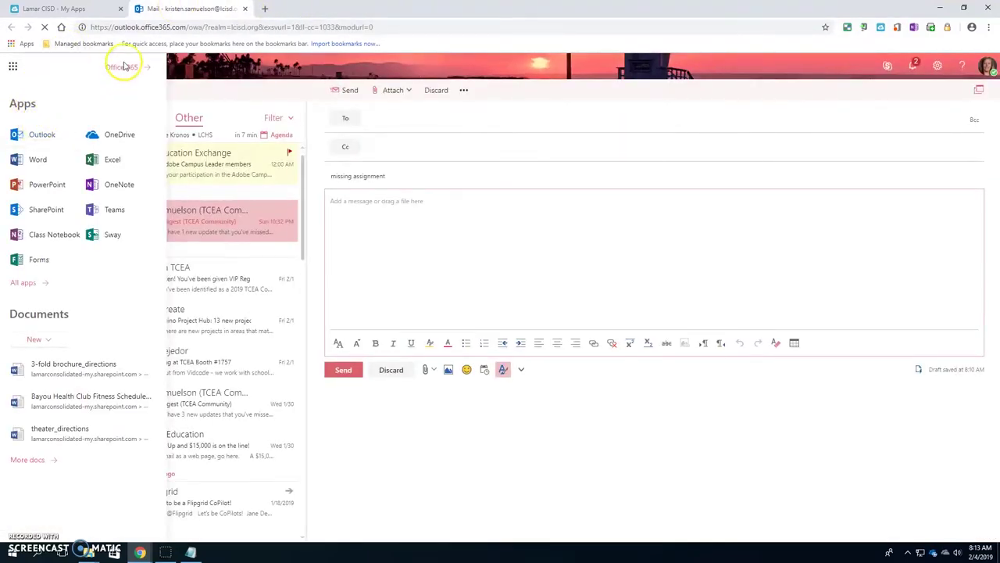
{"action": "left_click", "coordinate": [123, 67]}
{"action": "left_click", "coordinate": [245, 9]}
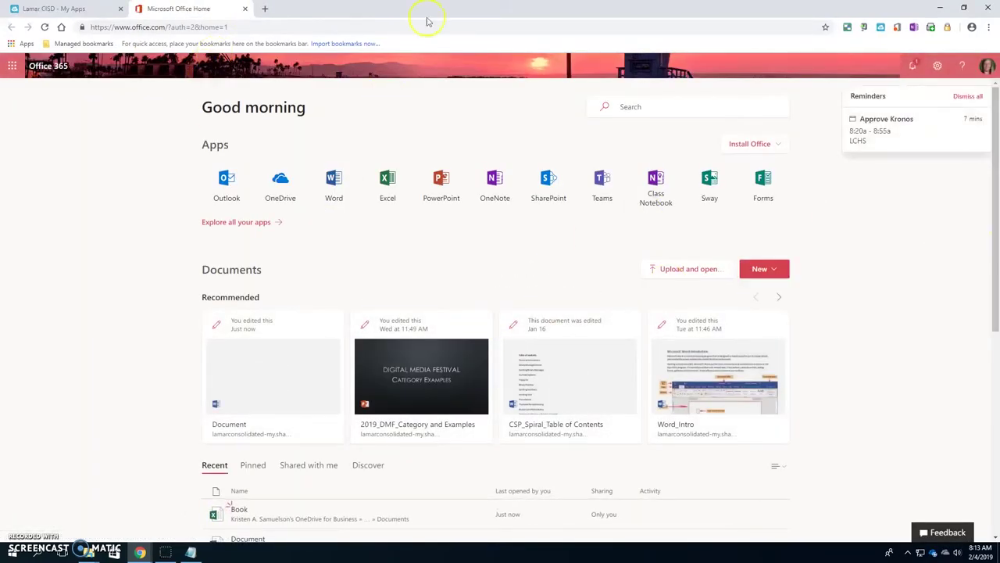
Launch Canvas from the Lamar CISD ClassLink My Apps page
{"action": "left_click", "coordinate": [47, 7]}
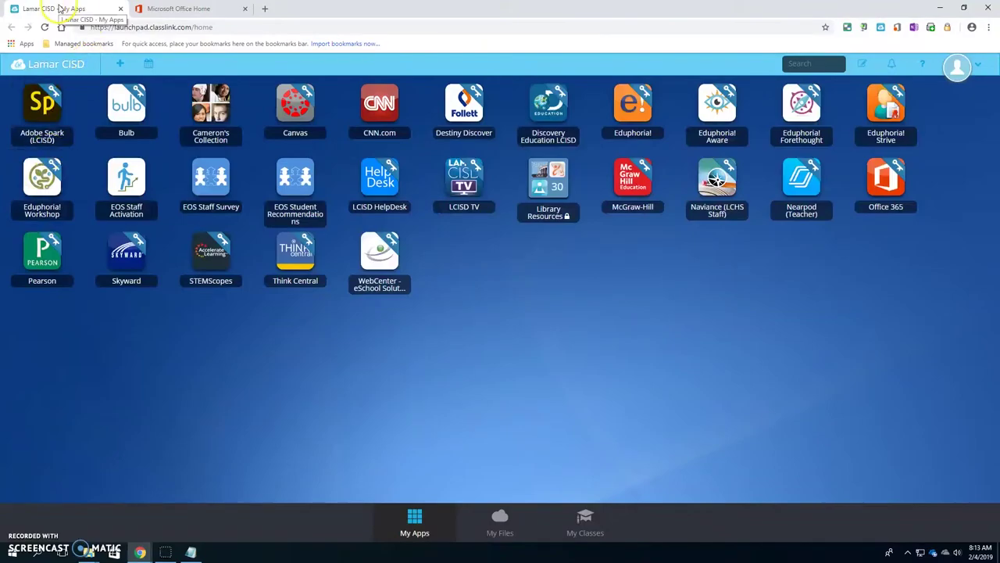
{"action": "left_click", "coordinate": [4, 555]}
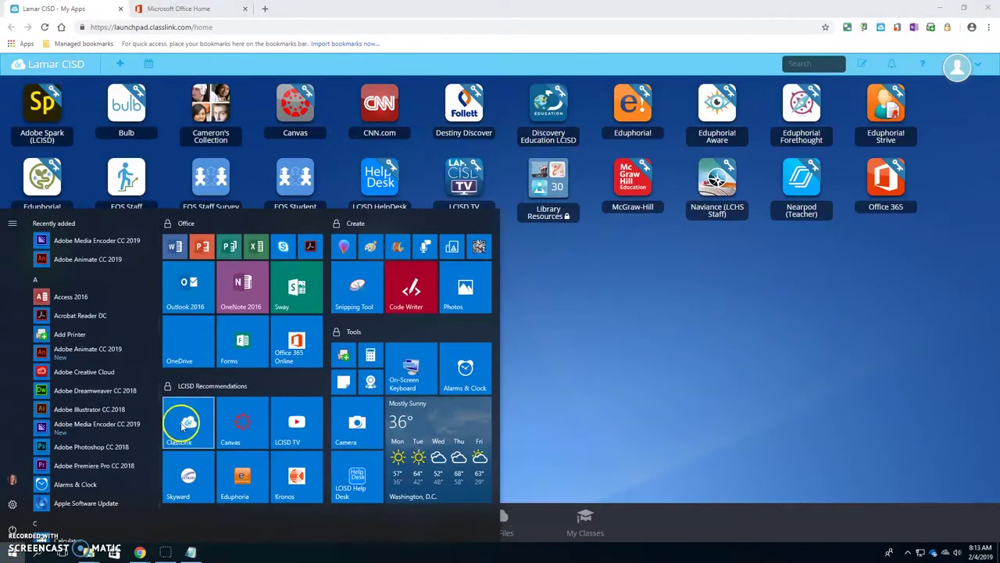
{"action": "left_click", "coordinate": [202, 9]}
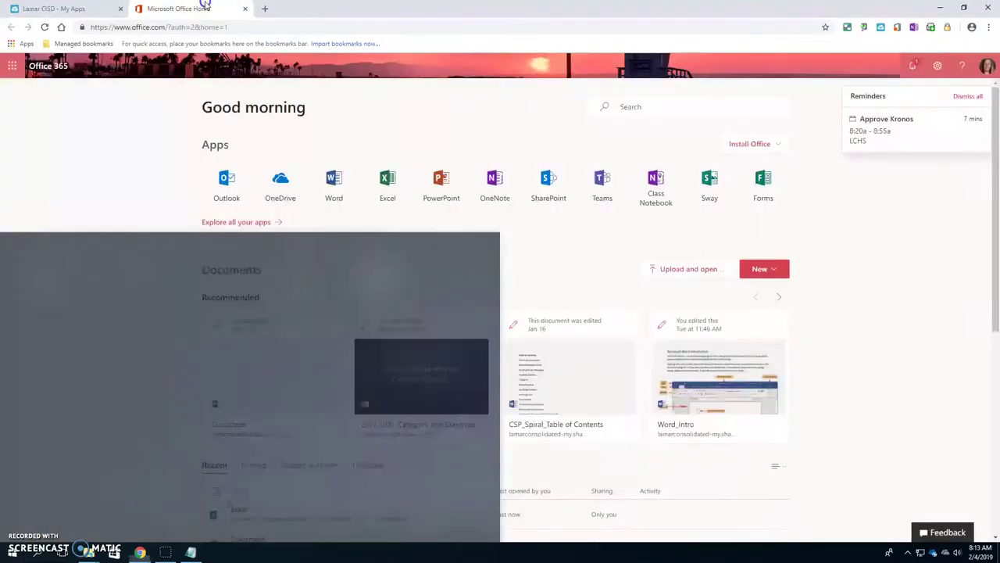
{"action": "left_click", "coordinate": [66, 9]}
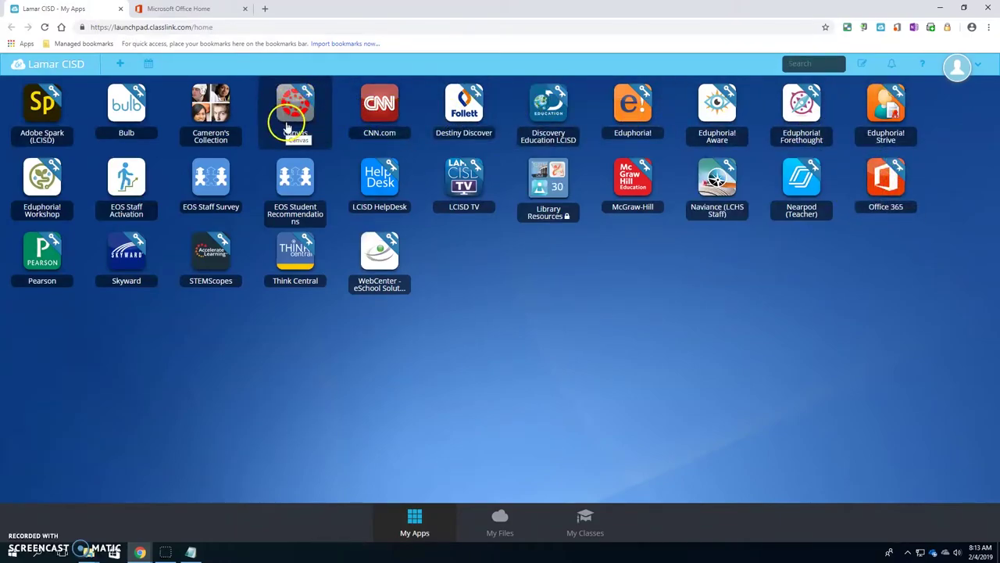
{"action": "left_click", "coordinate": [311, 123]}
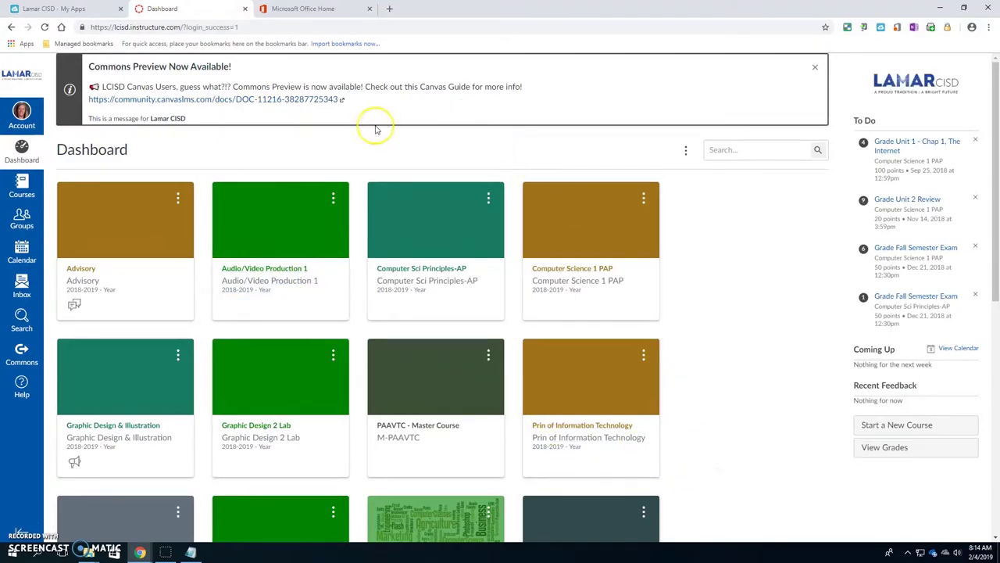
Dismiss the Windows Start menu and open the Audio/Video Production 1 course card
{"action": "left_click", "coordinate": [12, 552]}
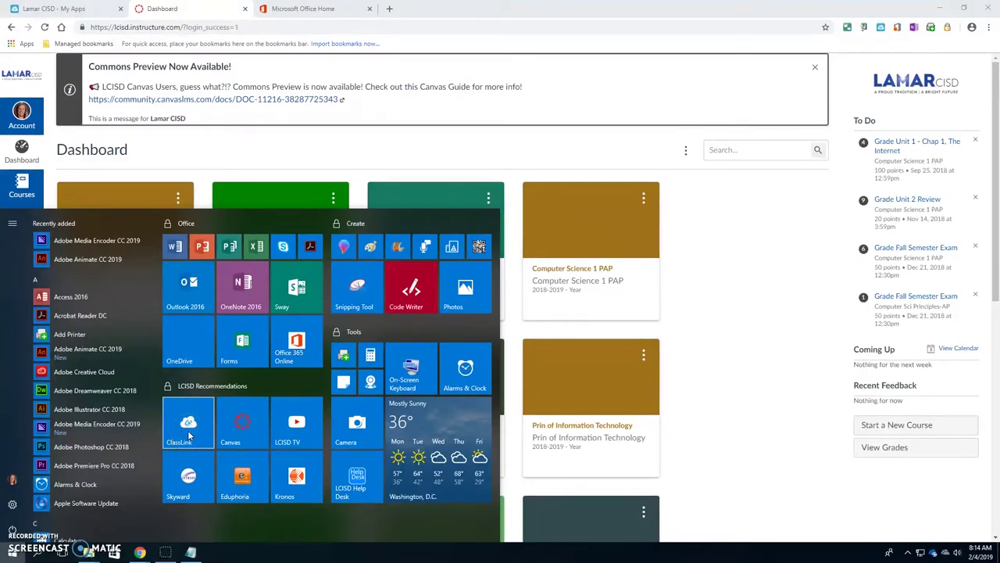
{"action": "left_click", "coordinate": [761, 348]}
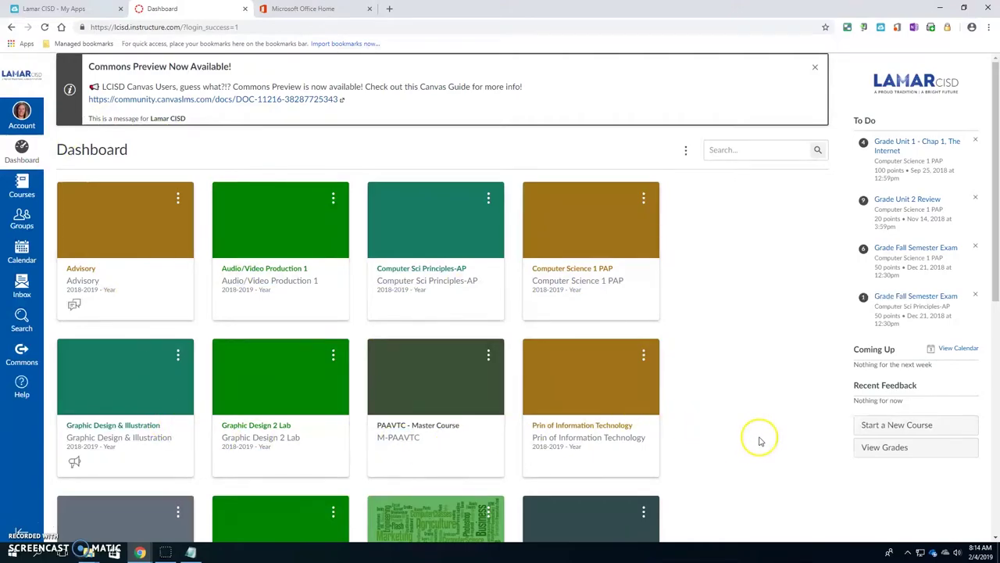
{"action": "scroll", "coordinate": [759, 435], "scroll_direction": "down", "scroll_amount": 1}
{"action": "scroll", "coordinate": [761, 435], "scroll_direction": "up", "scroll_amount": 1}
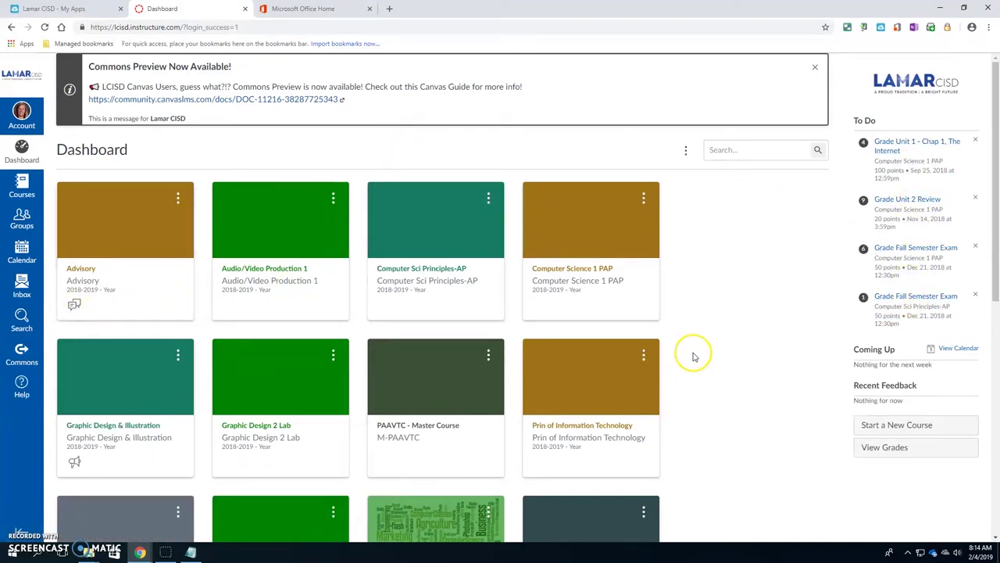
{"action": "left_click", "coordinate": [266, 271]}
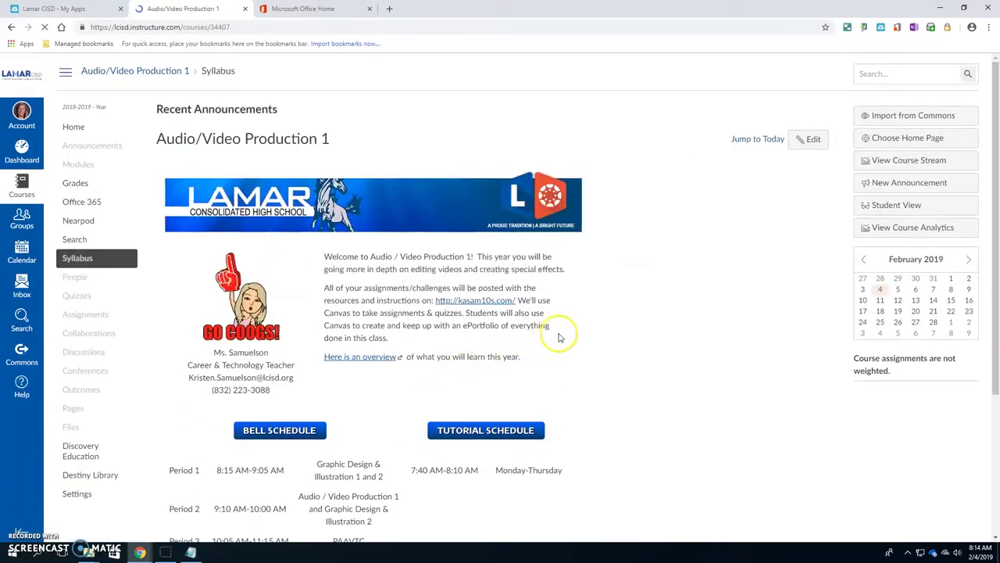
Return to the Canvas Dashboard and open the Advisory course card
{"action": "scroll", "coordinate": [557, 337], "scroll_direction": "down", "scroll_amount": 4}
{"action": "scroll", "coordinate": [558, 341], "scroll_direction": "up", "scroll_amount": 3}
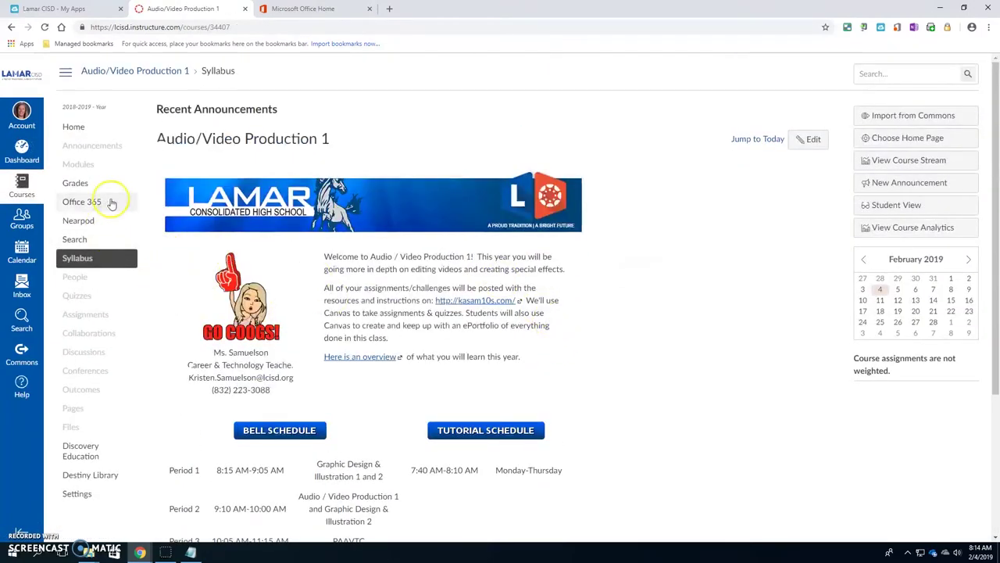
{"action": "left_click", "coordinate": [21, 153]}
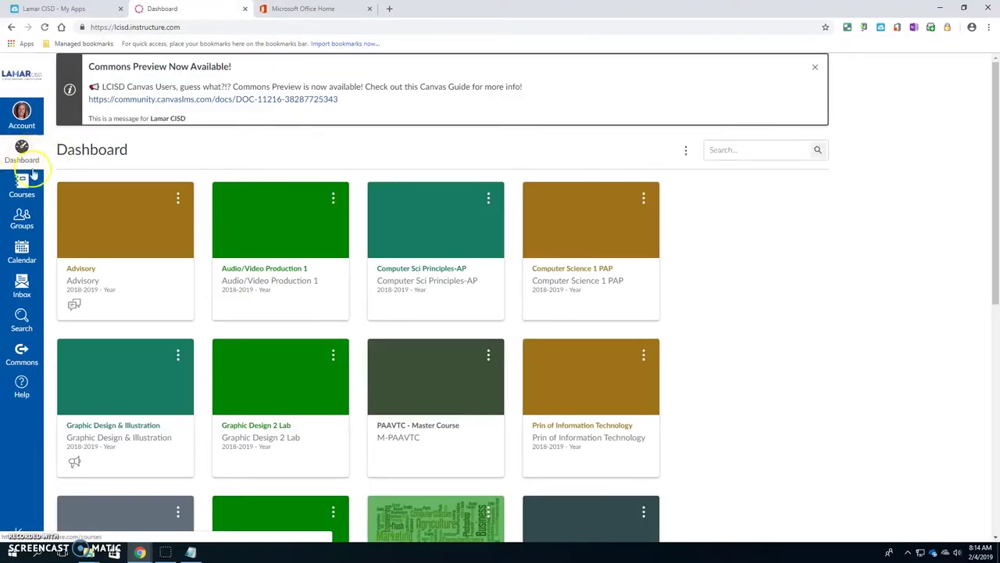
{"action": "left_click", "coordinate": [89, 272]}
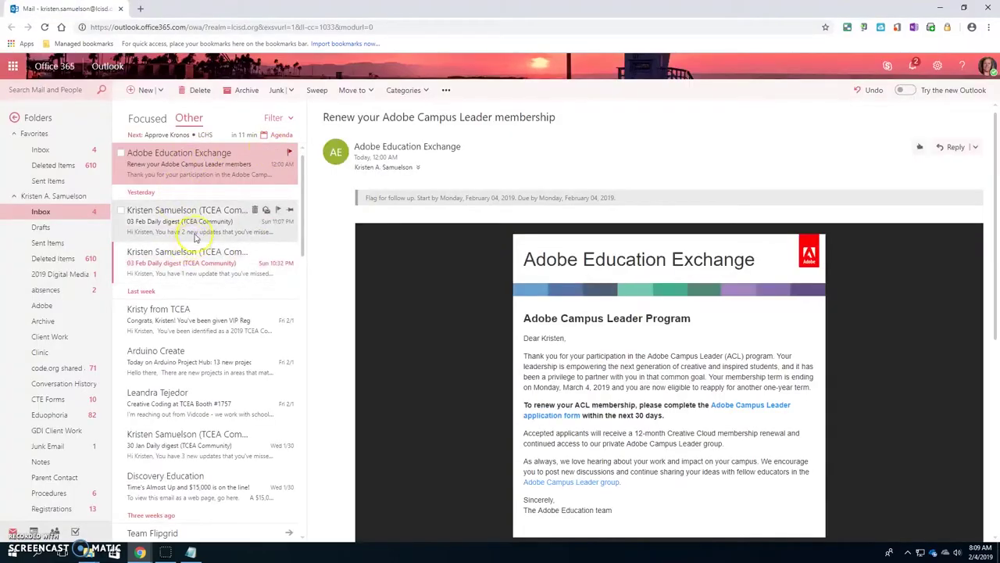
Delete the 03 Feb Daily digest email and start a new blank message
{"action": "left_click", "coordinate": [182, 228]}
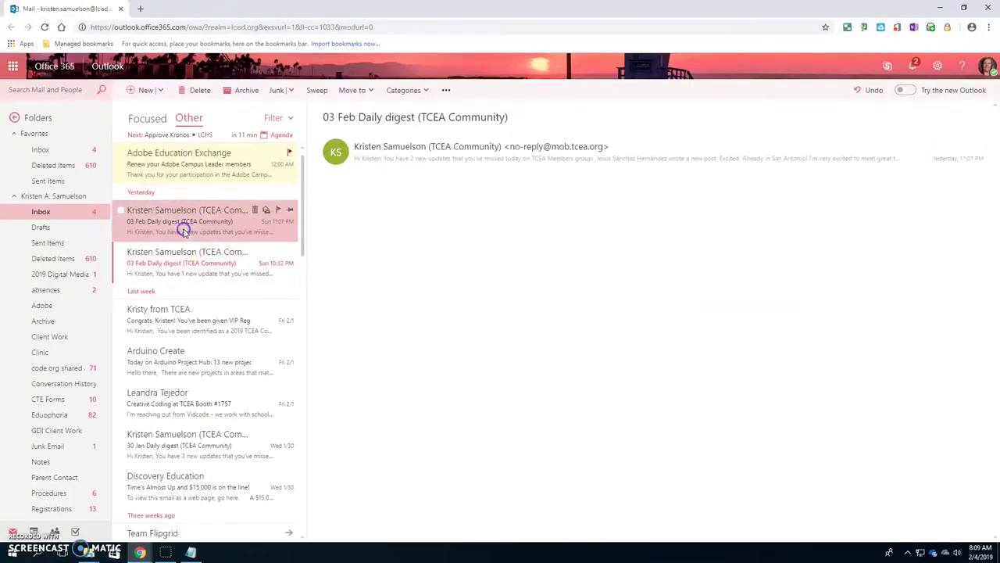
{"action": "scroll", "coordinate": [608, 364], "scroll_direction": "down", "scroll_amount": 5}
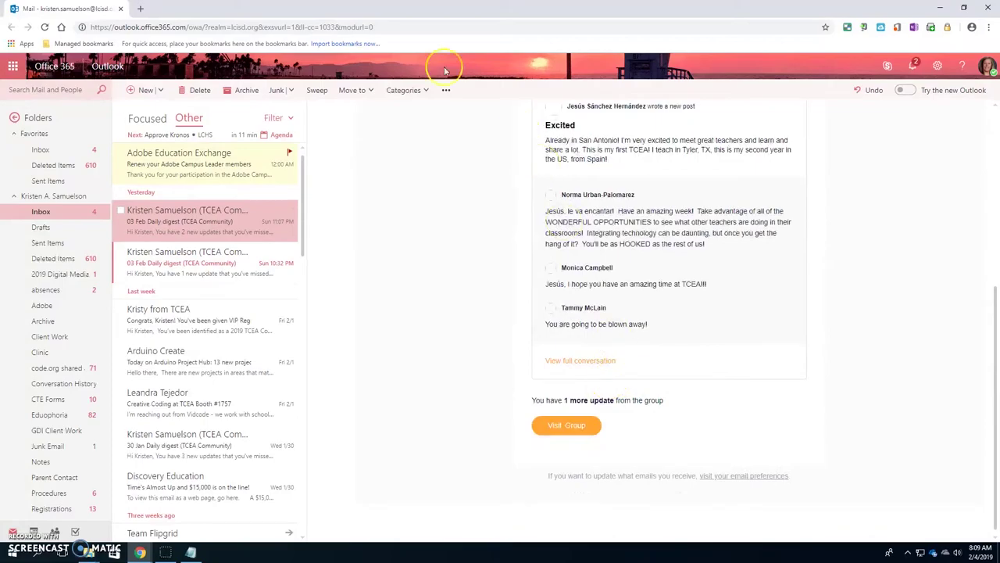
{"action": "left_click", "coordinate": [200, 90]}
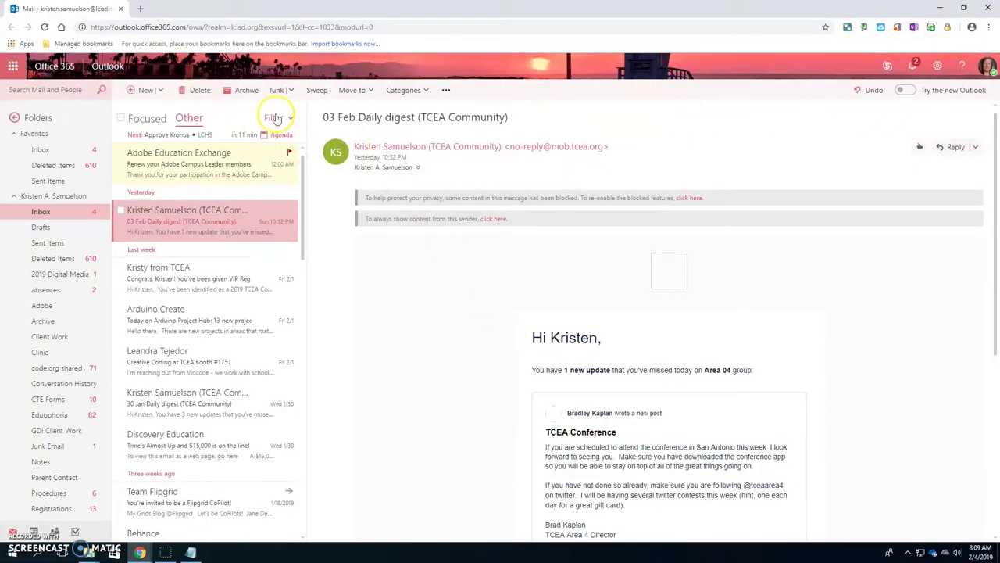
{"action": "left_click", "coordinate": [137, 90]}
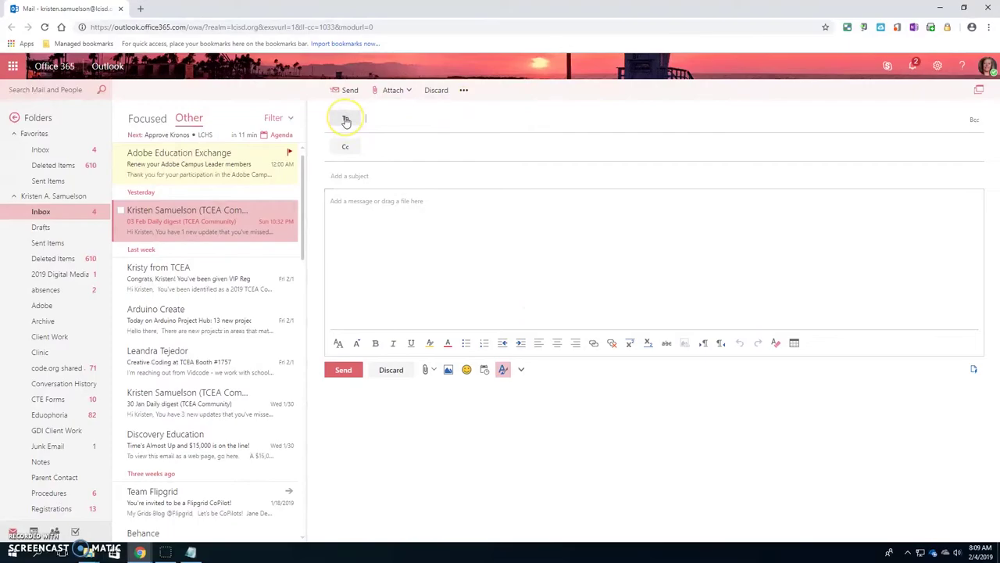
In the contact picker, switch name display to Last first, back to First last, then cancel
{"action": "left_click", "coordinate": [382, 124]}
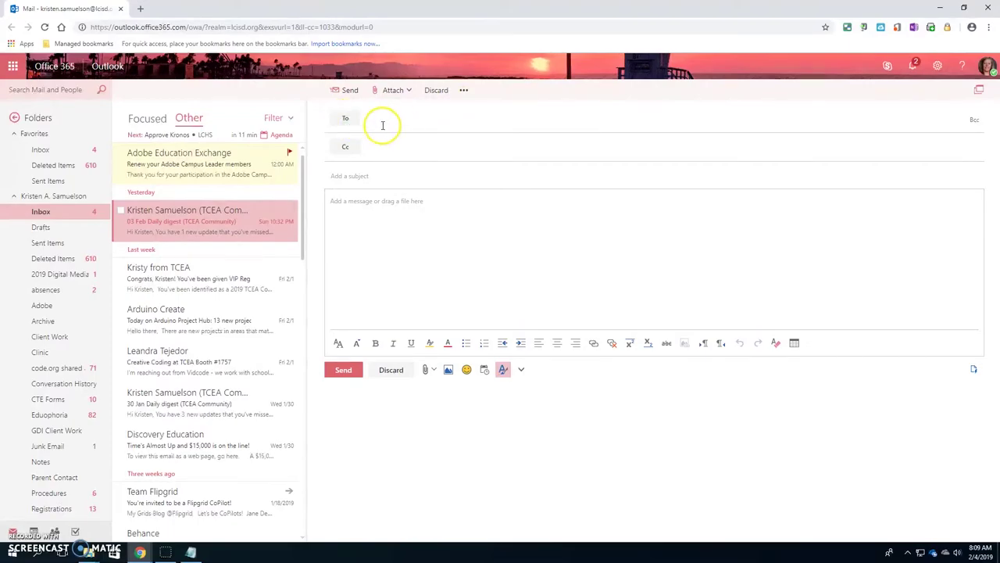
{"action": "left_click", "coordinate": [344, 121]}
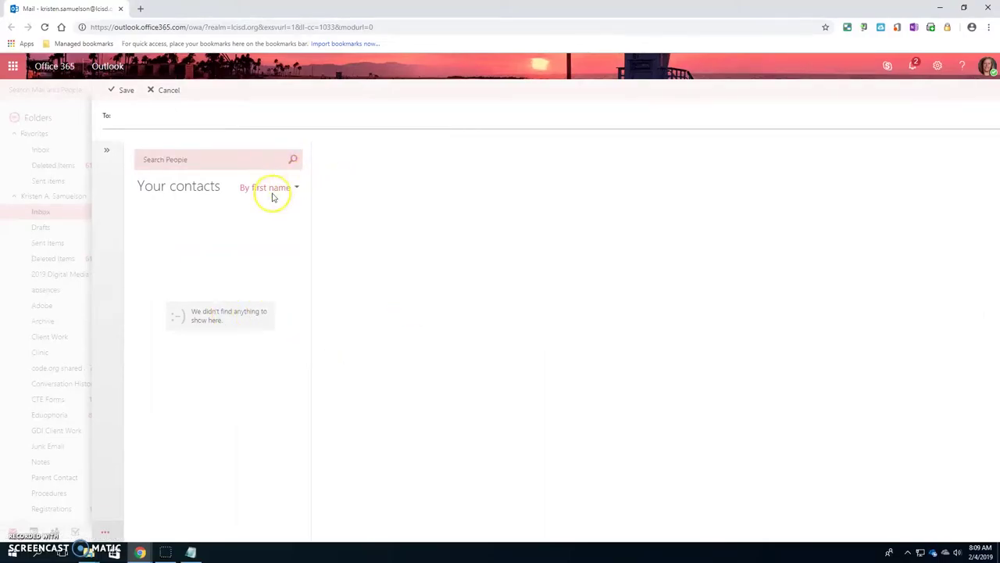
{"action": "left_click", "coordinate": [295, 189]}
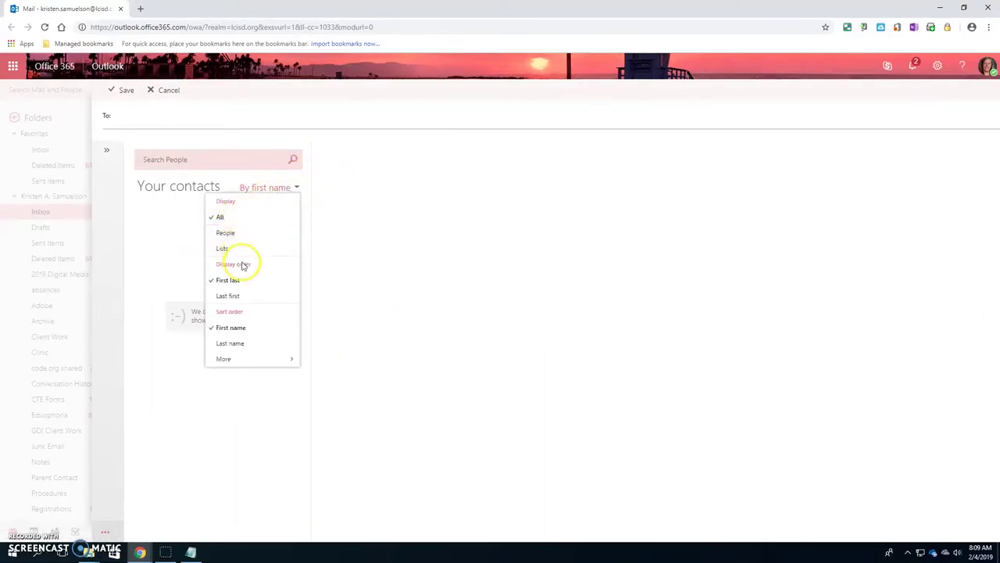
{"action": "left_click", "coordinate": [235, 295]}
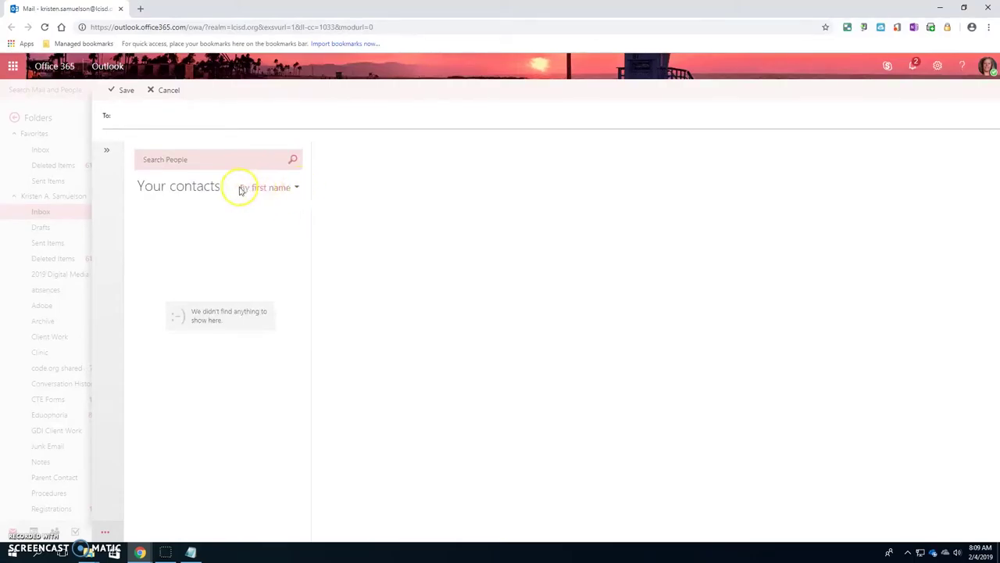
{"action": "left_click", "coordinate": [281, 189]}
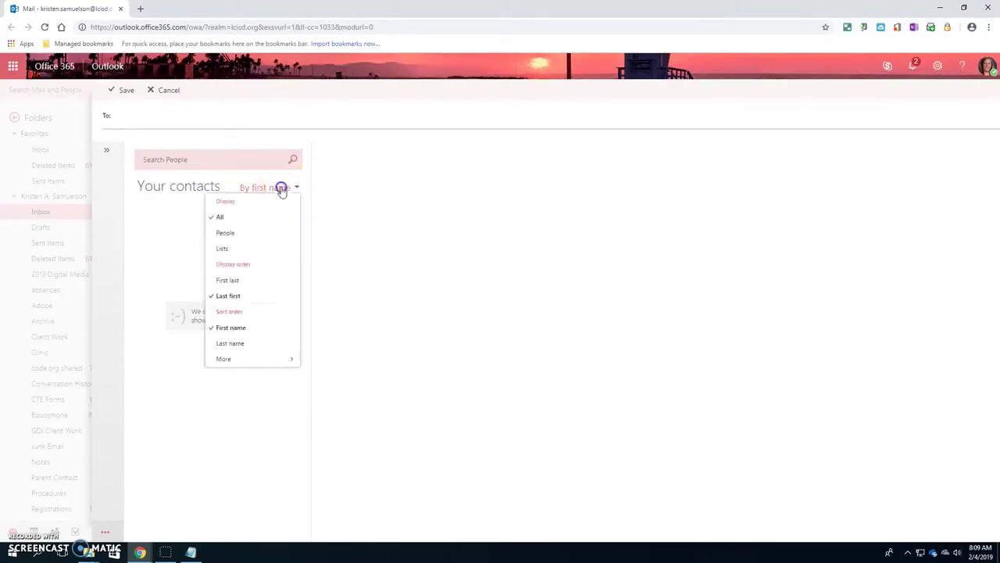
{"action": "left_click", "coordinate": [228, 281]}
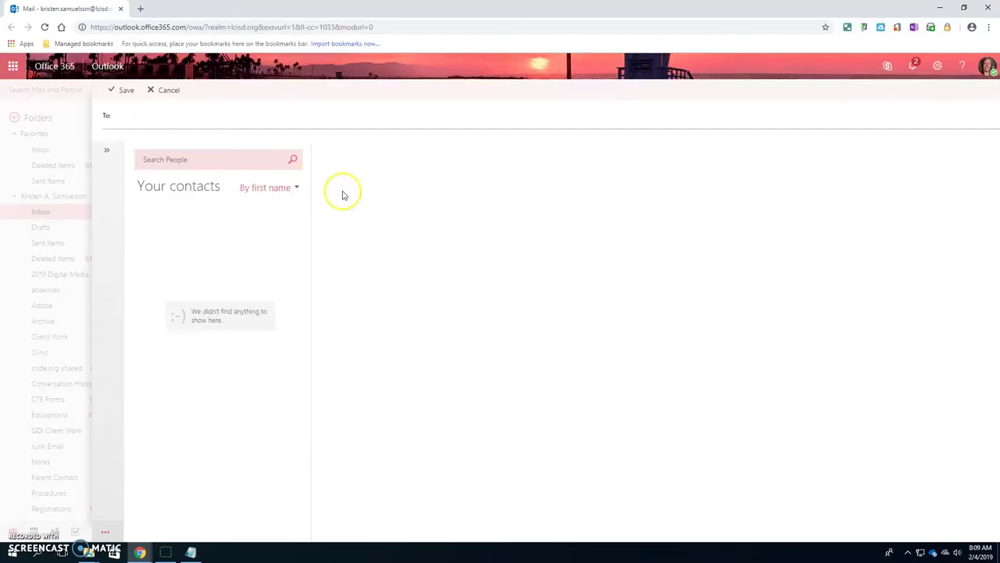
{"action": "left_click", "coordinate": [164, 90]}
Open and dismiss the suggested recipients list, leaving the To field empty
{"action": "left_click", "coordinate": [379, 119]}
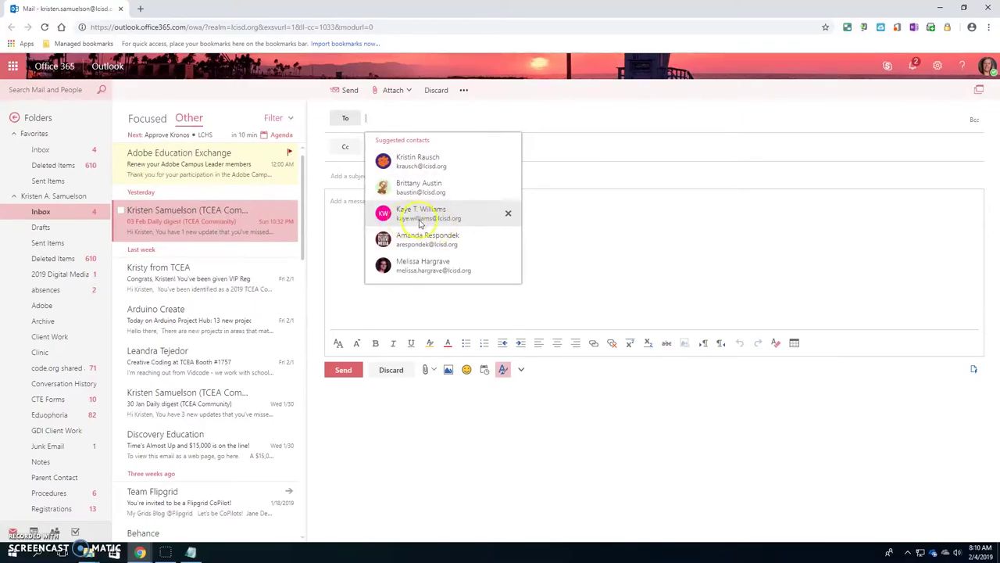
{"action": "left_click", "coordinate": [549, 250]}
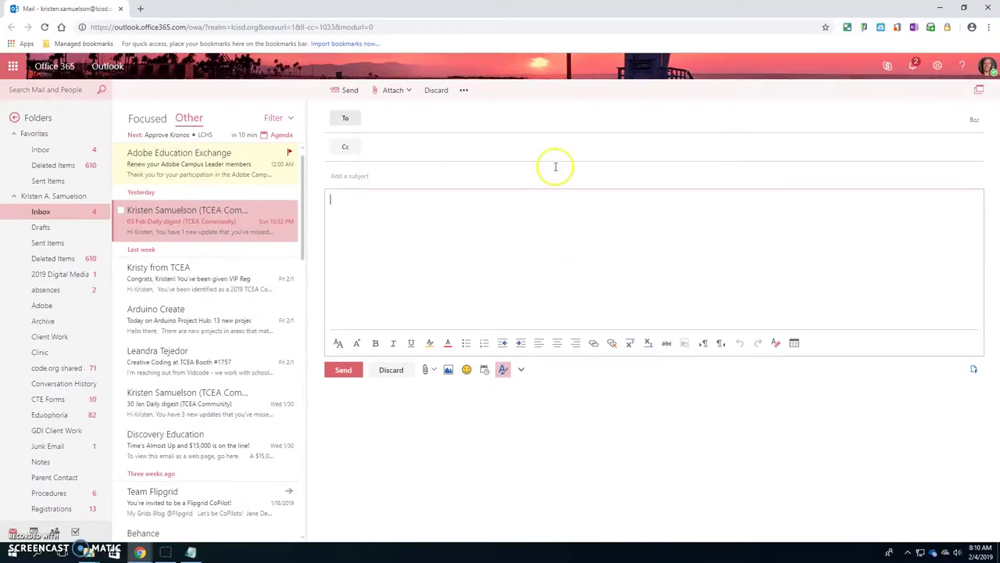
{"action": "left_click", "coordinate": [391, 122]}
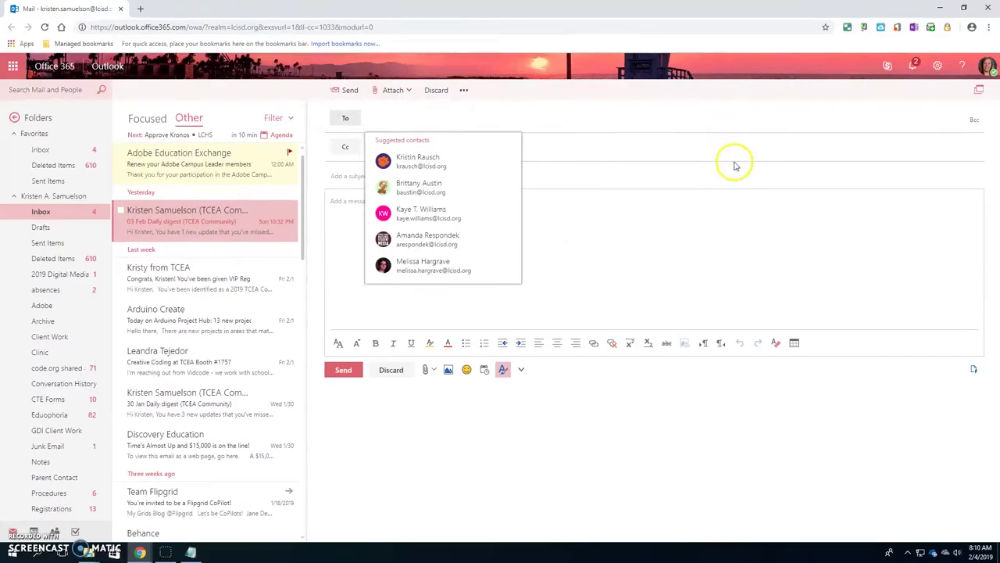
{"action": "left_click", "coordinate": [636, 115]}
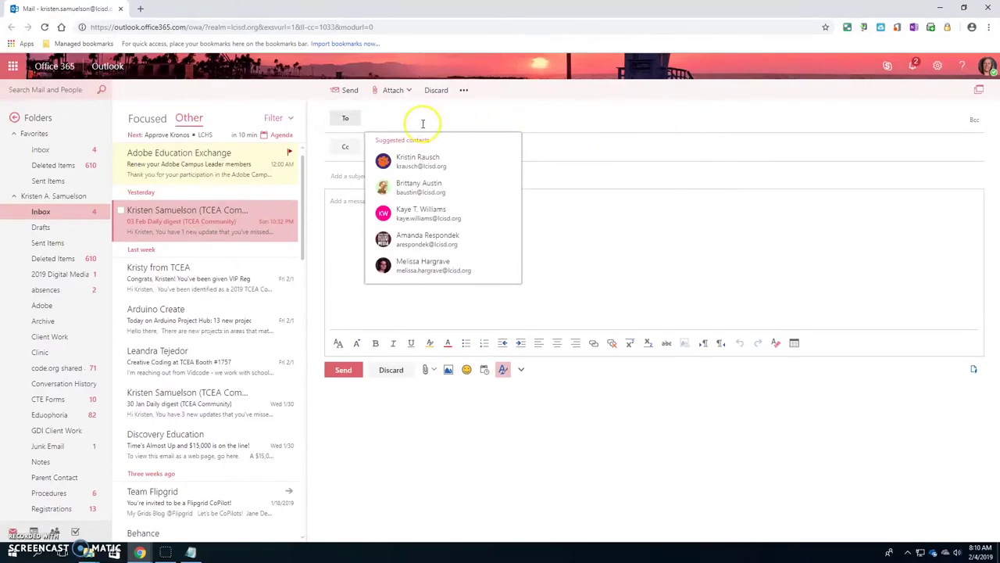
{"action": "left_click", "coordinate": [608, 122]}
Enter the subject 'missing assignment' and move into the message body
{"action": "left_click", "coordinate": [556, 274]}
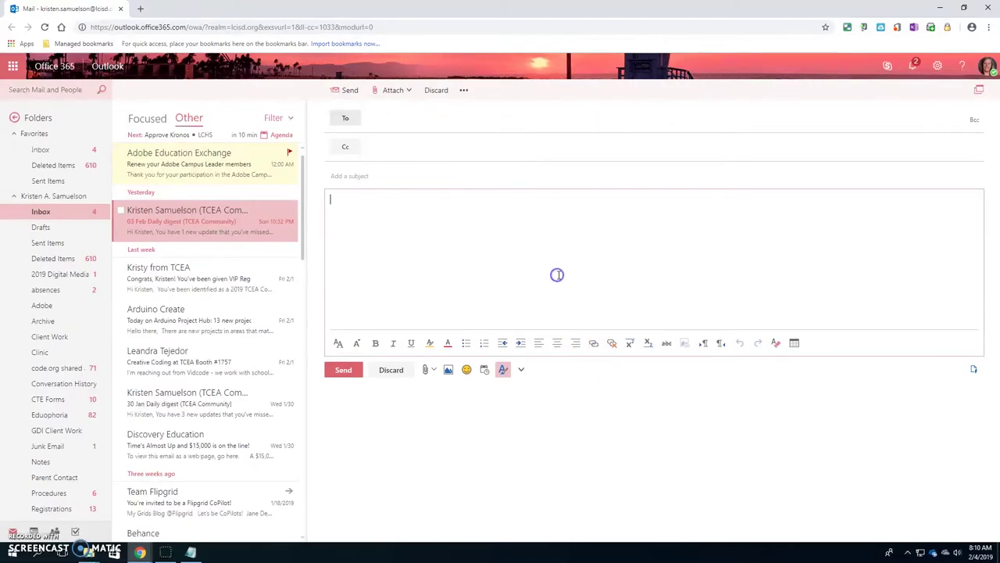
{"action": "left_click", "coordinate": [351, 175]}
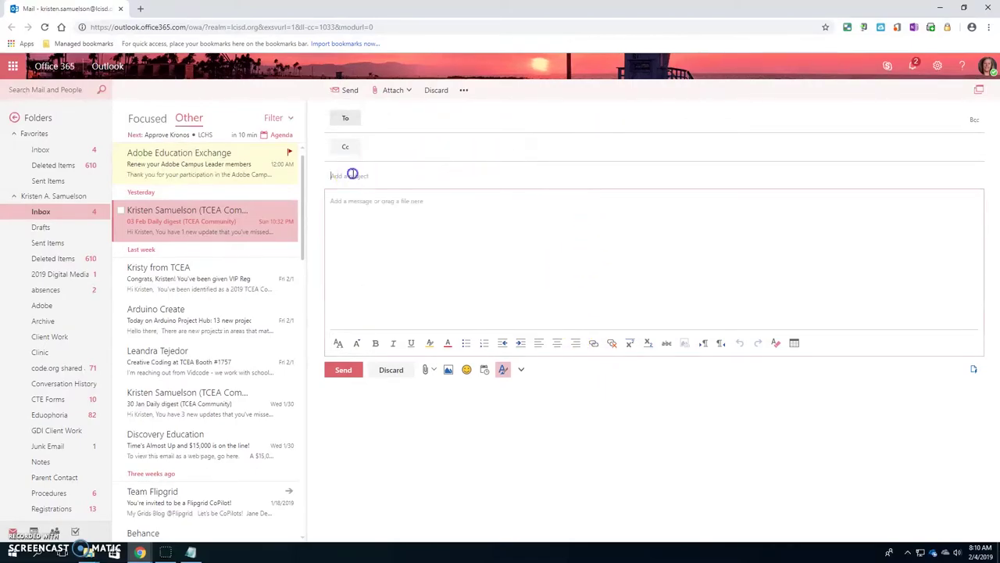
{"action": "left_click", "coordinate": [368, 177]}
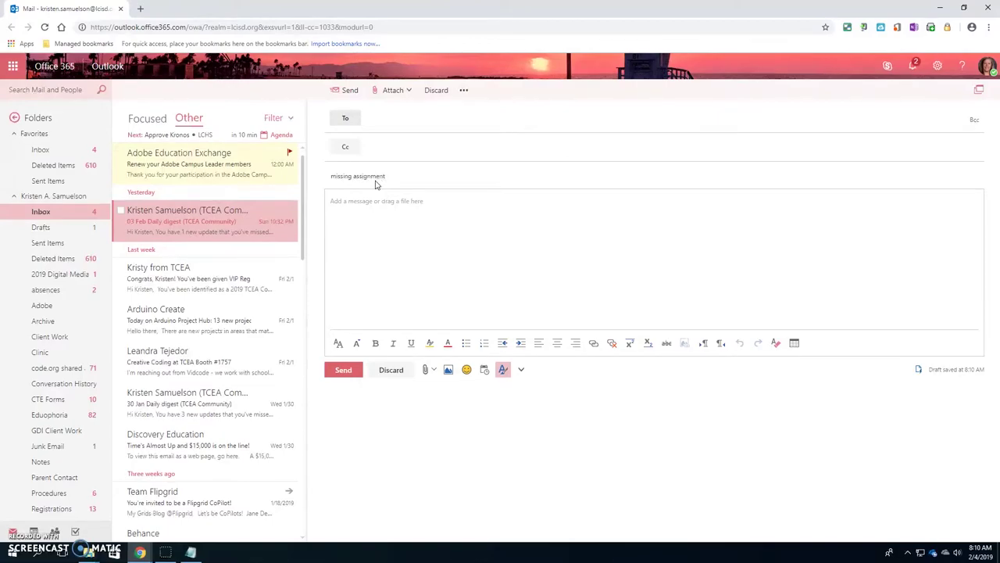
{"action": "left_click", "coordinate": [412, 212]}
{"action": "left_click", "coordinate": [412, 212]}
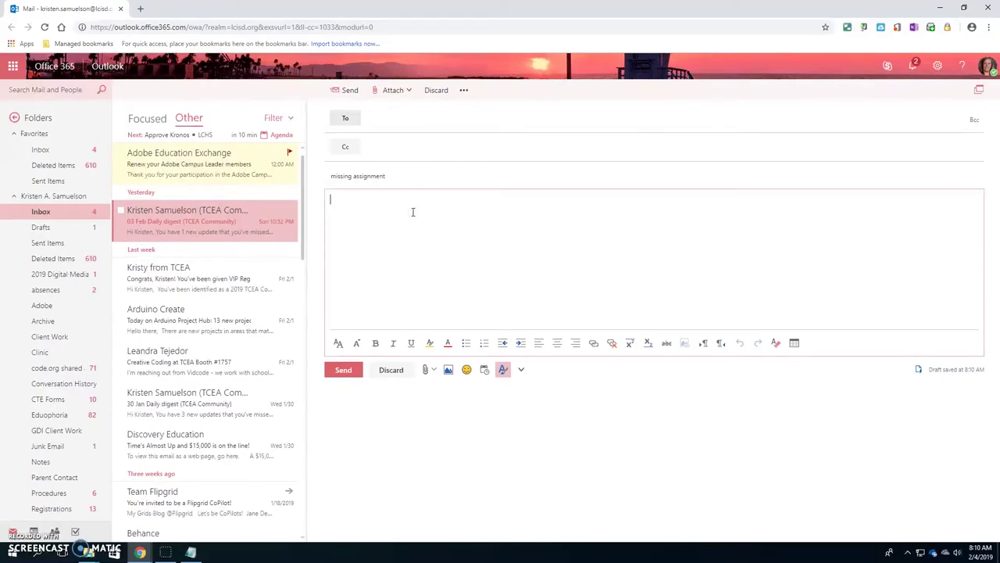
{"action": "left_click", "coordinate": [440, 214]}
Open and close the Attach source choices, then return the caret to the message body
{"action": "left_click", "coordinate": [426, 371]}
{"action": "left_click", "coordinate": [426, 371]}
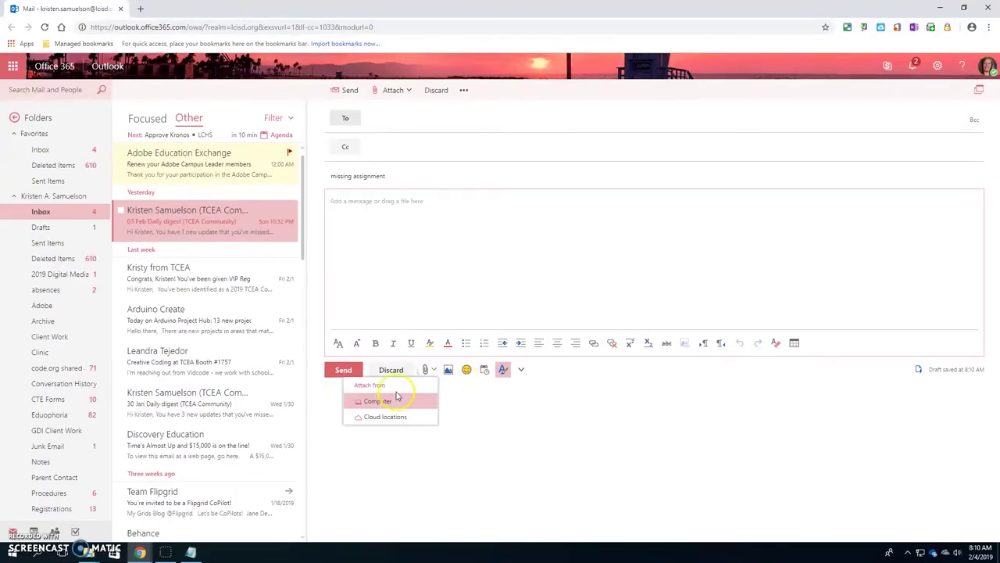
{"action": "left_click", "coordinate": [375, 403]}
{"action": "left_click", "coordinate": [469, 413]}
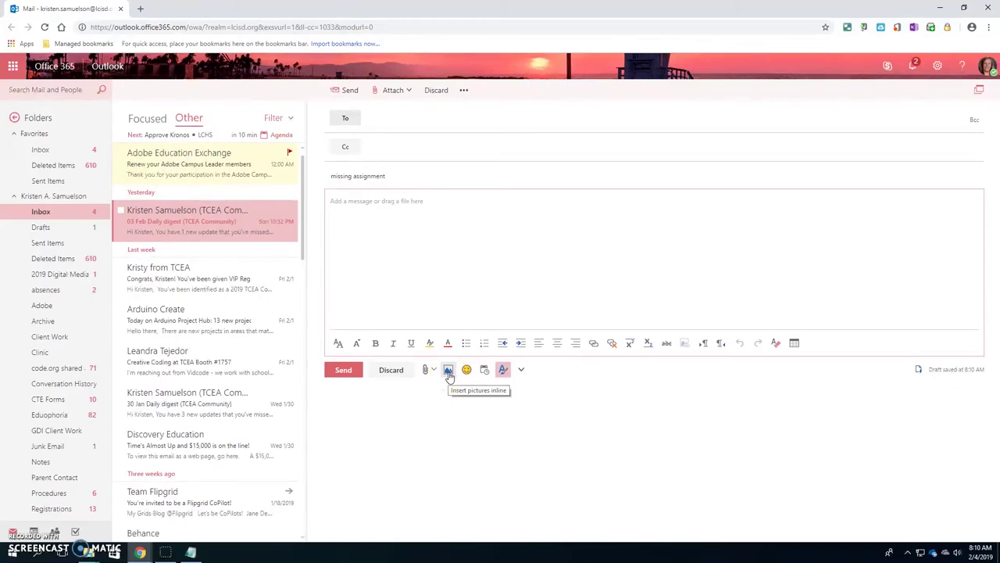
{"action": "left_click", "coordinate": [468, 371]}
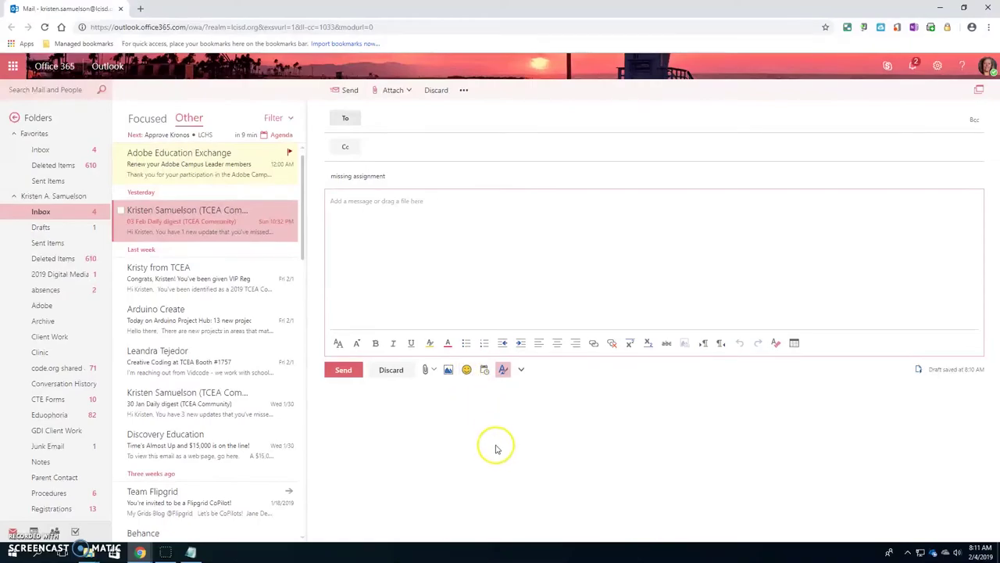
{"action": "left_click", "coordinate": [496, 291]}
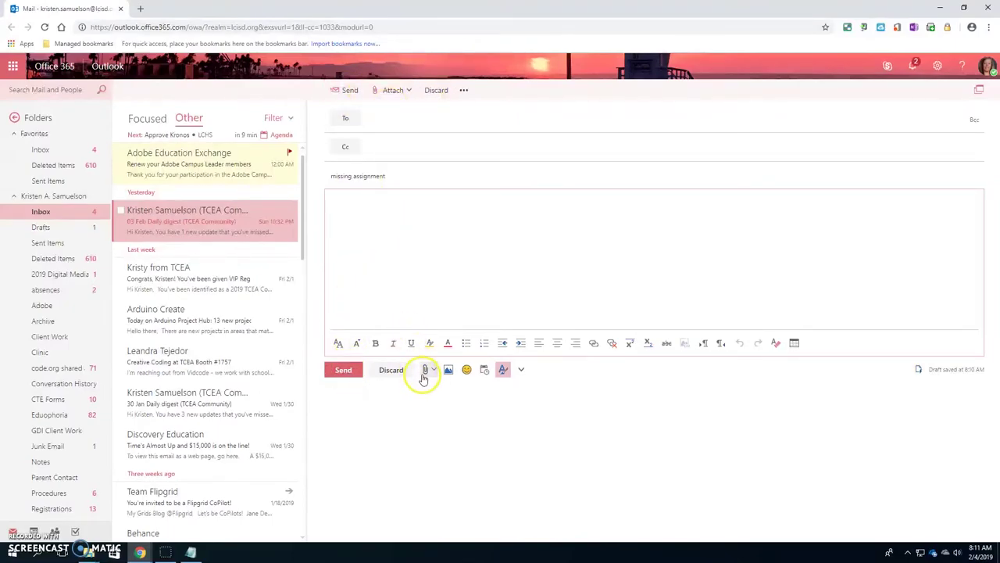
{"action": "left_click", "coordinate": [476, 252]}
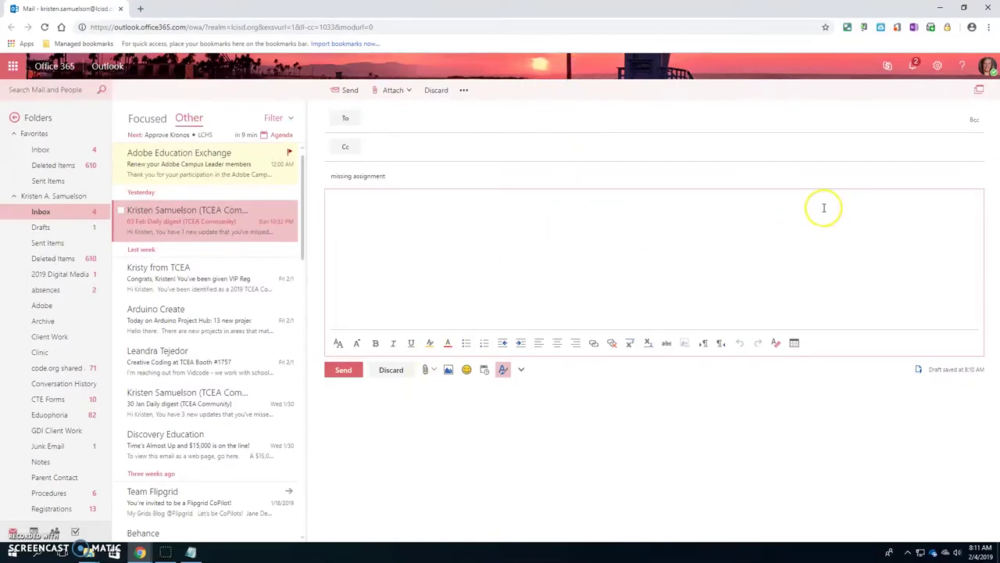
Open Office 365 home in a new tab from the app launcher and launch Word Online
{"action": "left_click", "coordinate": [13, 67]}
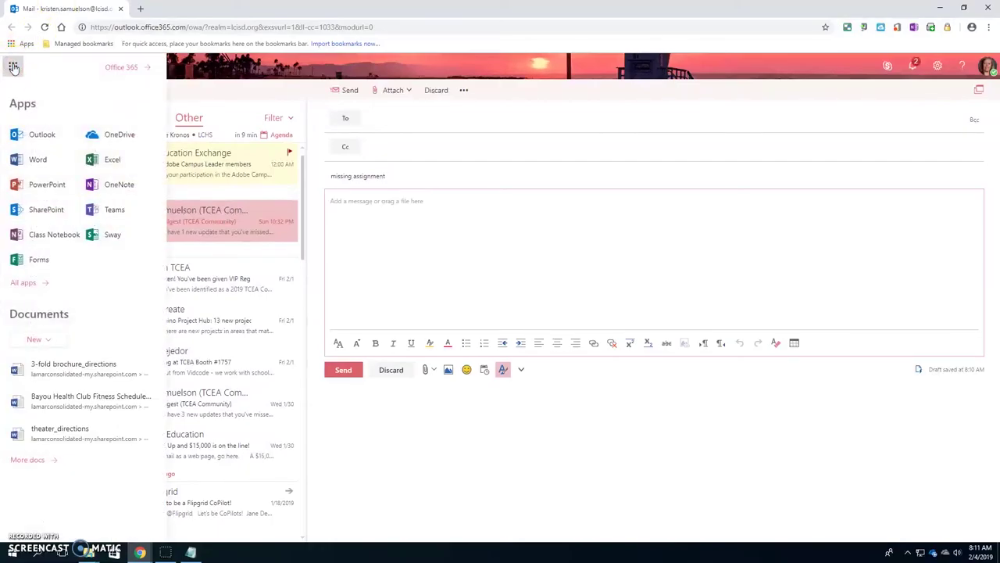
{"action": "left_click", "coordinate": [133, 67]}
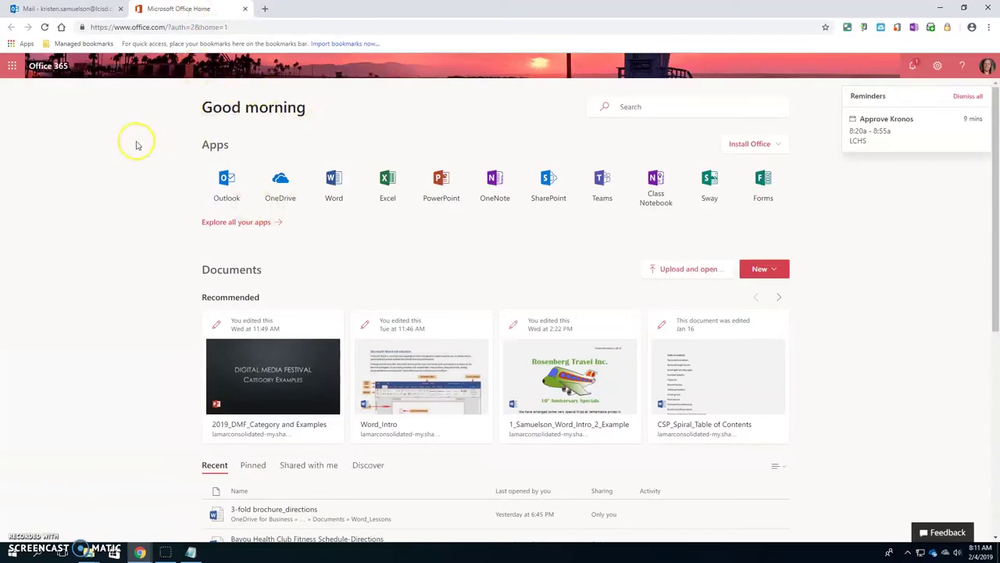
{"action": "left_click", "coordinate": [334, 182]}
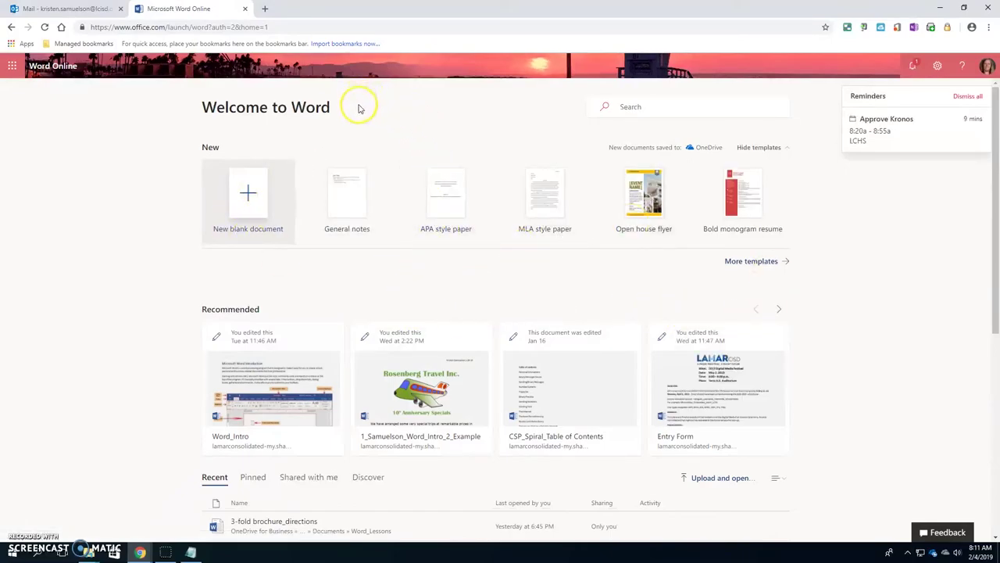
Create a new blank Word document and browse its Insert, Page Layout, References, Review and View tabs
{"action": "left_click", "coordinate": [247, 192]}
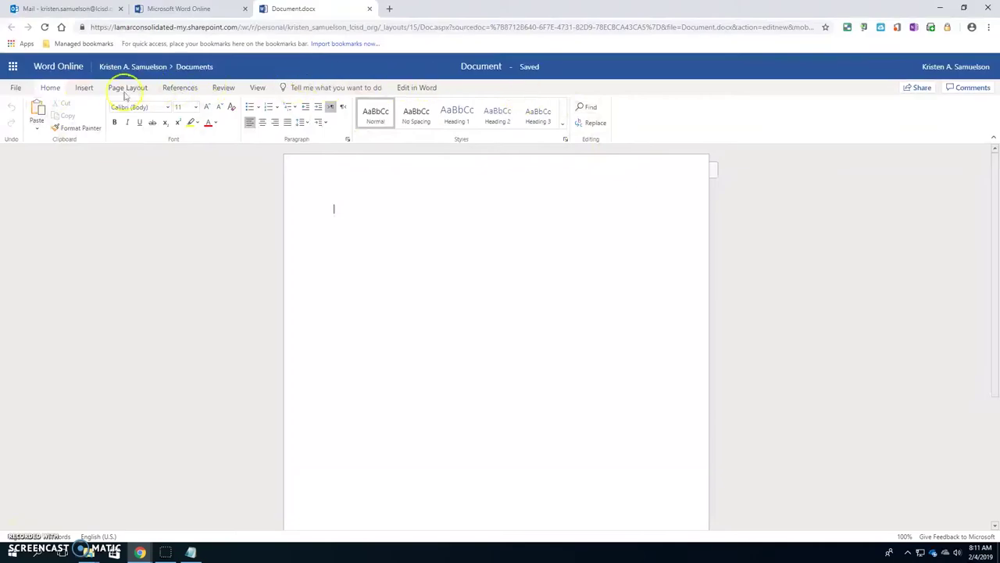
{"action": "left_click", "coordinate": [83, 88]}
{"action": "left_click", "coordinate": [127, 88]}
{"action": "left_click", "coordinate": [182, 87]}
{"action": "left_click", "coordinate": [224, 88]}
{"action": "left_click", "coordinate": [258, 88]}
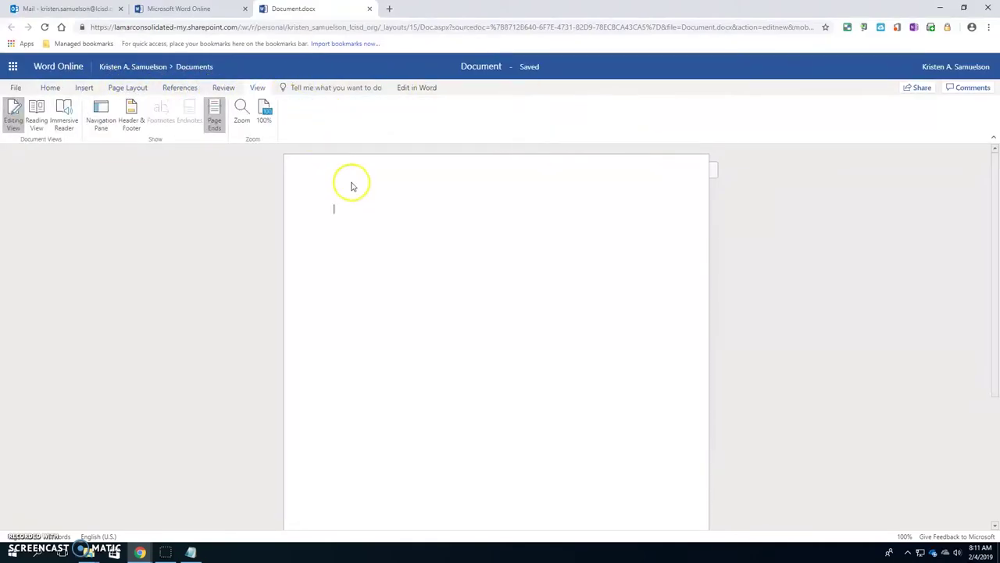
Look at the File options, return to the document, then close the Document.docx tab
{"action": "left_click", "coordinate": [15, 87]}
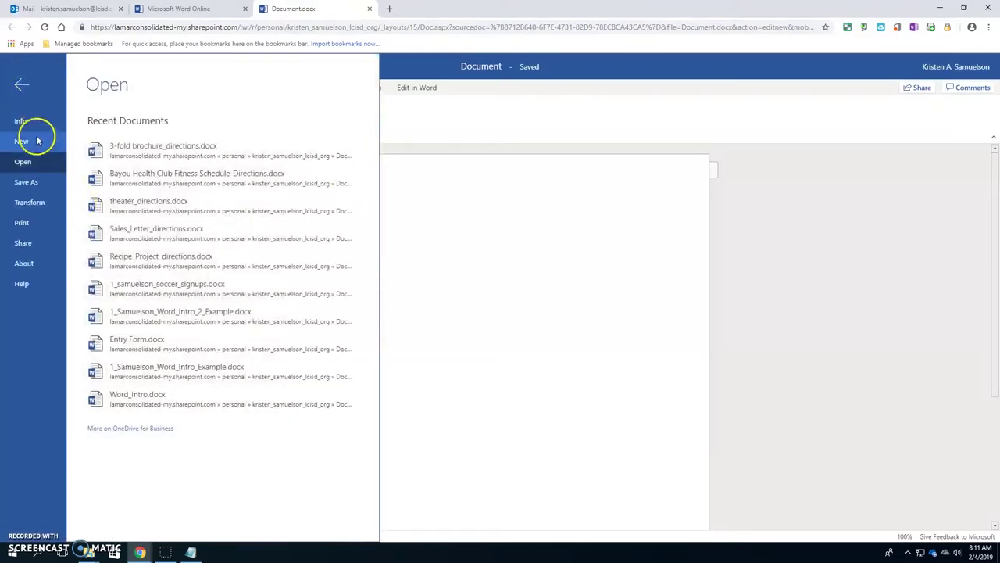
{"action": "left_click", "coordinate": [444, 324]}
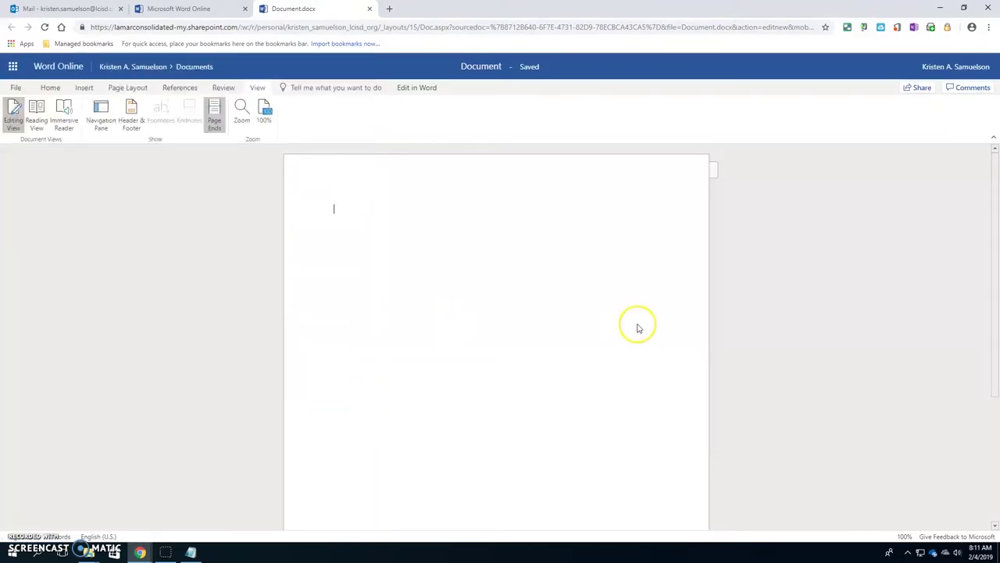
{"action": "left_click", "coordinate": [370, 9]}
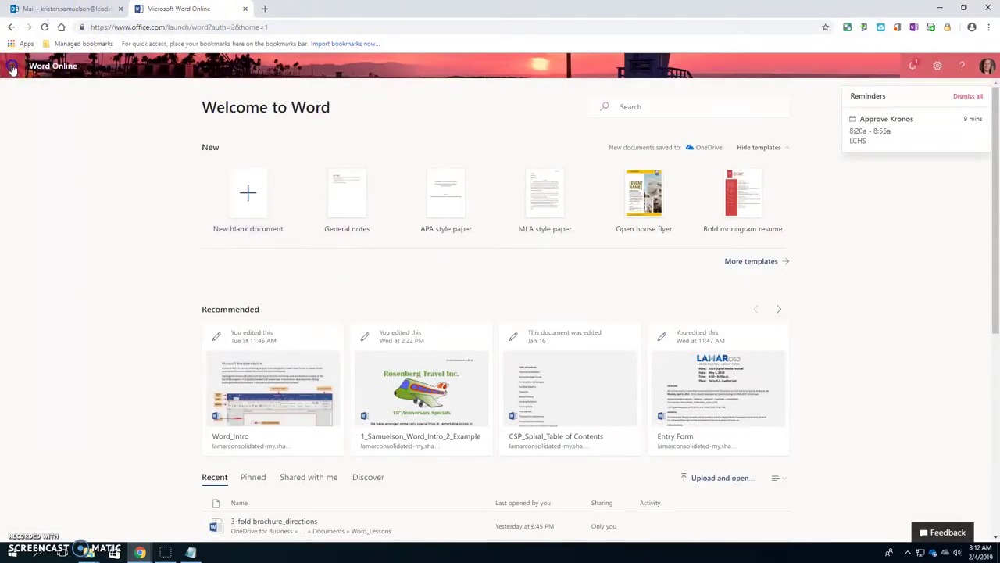
Go from the app launcher to Office 365 home, then Excel, and create blank workbook Book.xlsx
{"action": "left_click", "coordinate": [13, 68]}
{"action": "left_click", "coordinate": [122, 66]}
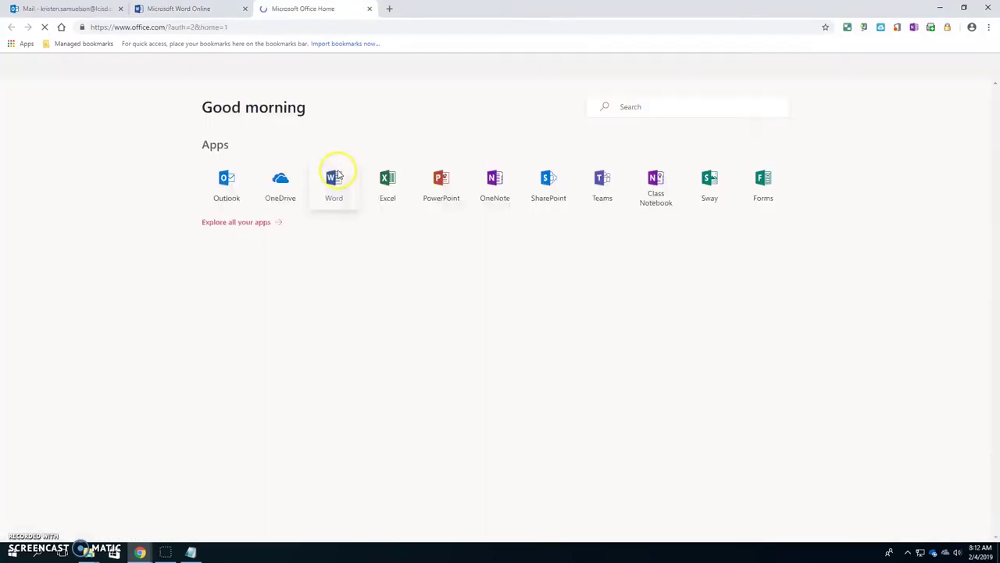
{"action": "left_click", "coordinate": [386, 184]}
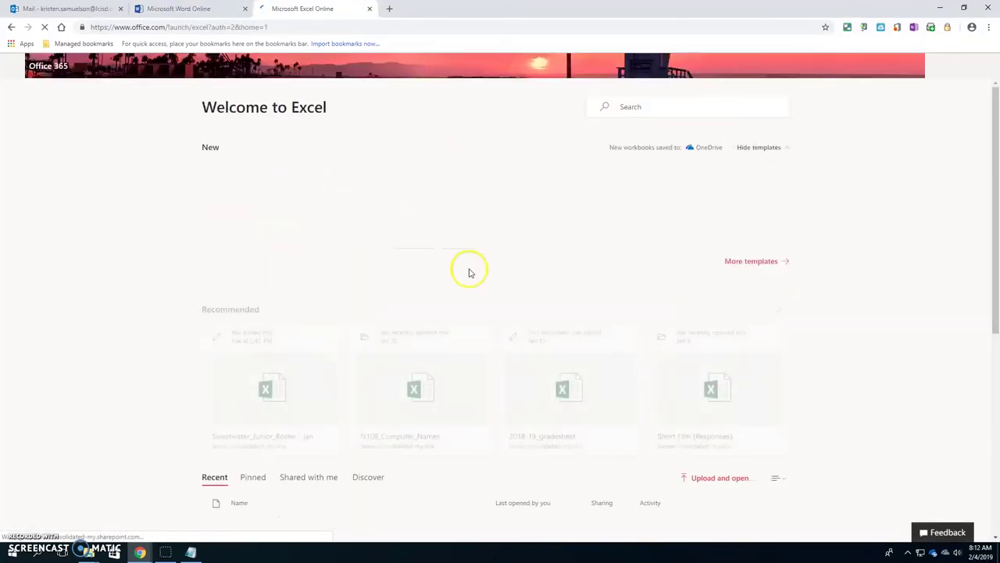
{"action": "left_click", "coordinate": [241, 200]}
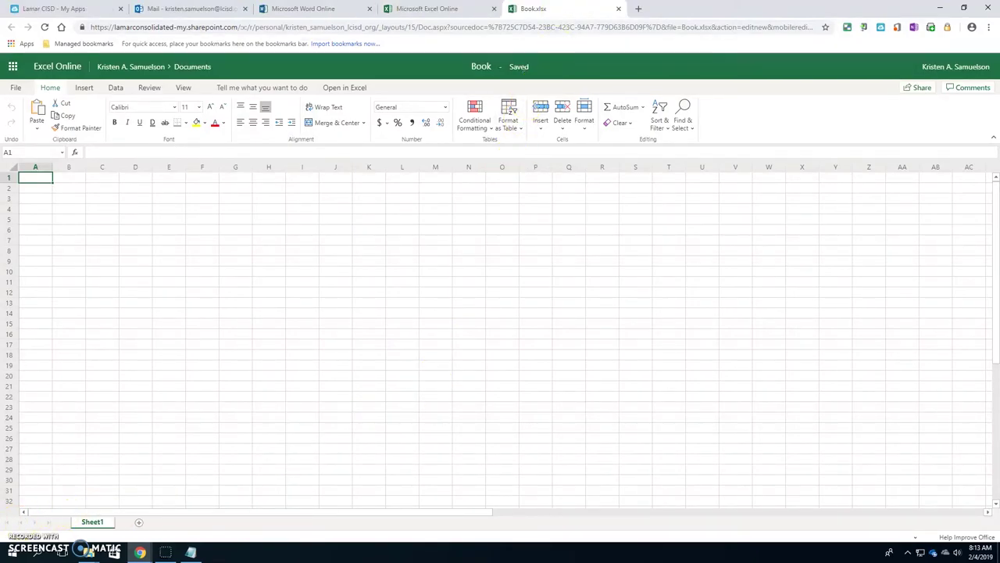
Close the Book.xlsx, Excel, Word and Mail tabs, keep Office 365 home, and switch to Lamar CISD My Apps
{"action": "left_click", "coordinate": [619, 10]}
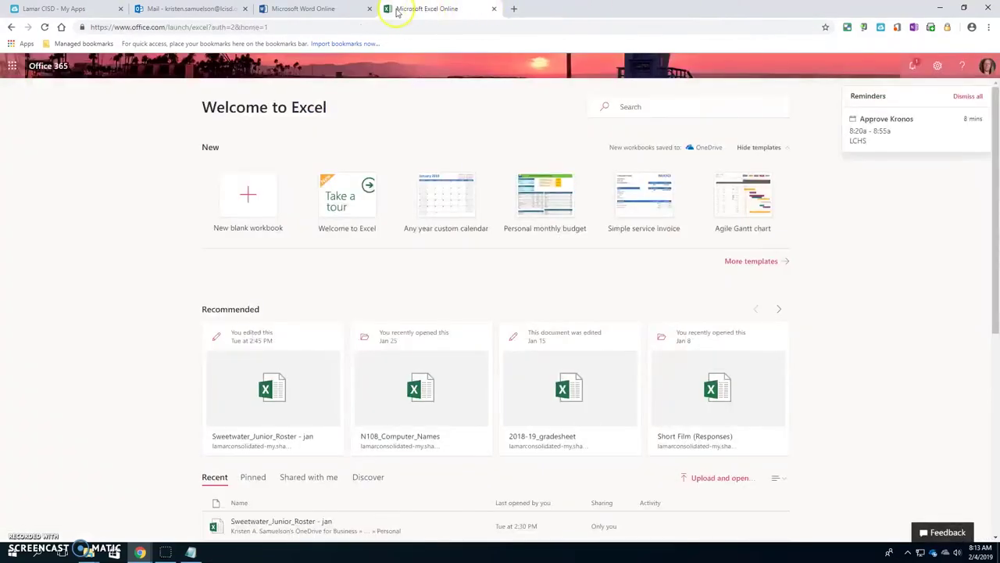
{"action": "left_click", "coordinate": [493, 10]}
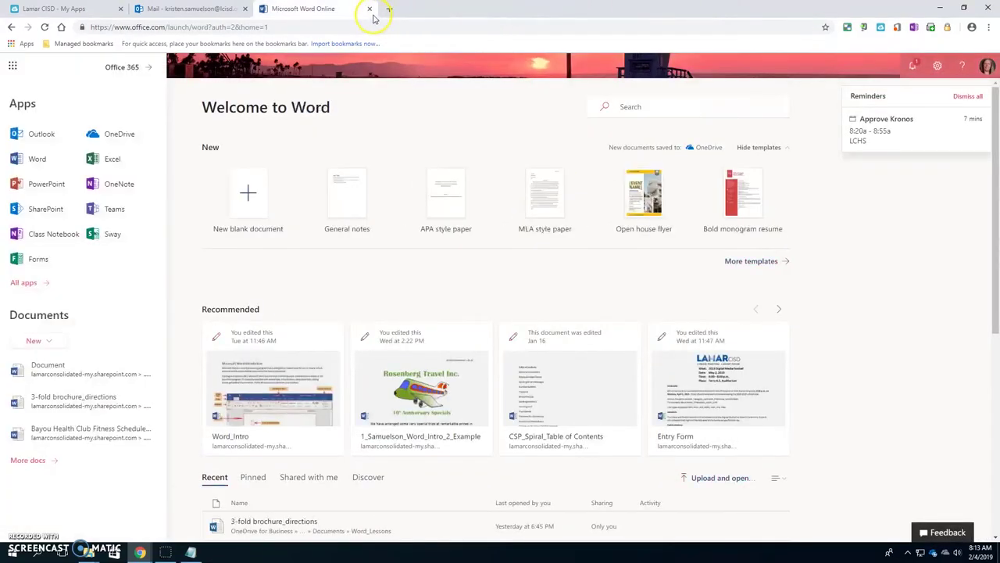
{"action": "left_click", "coordinate": [370, 8]}
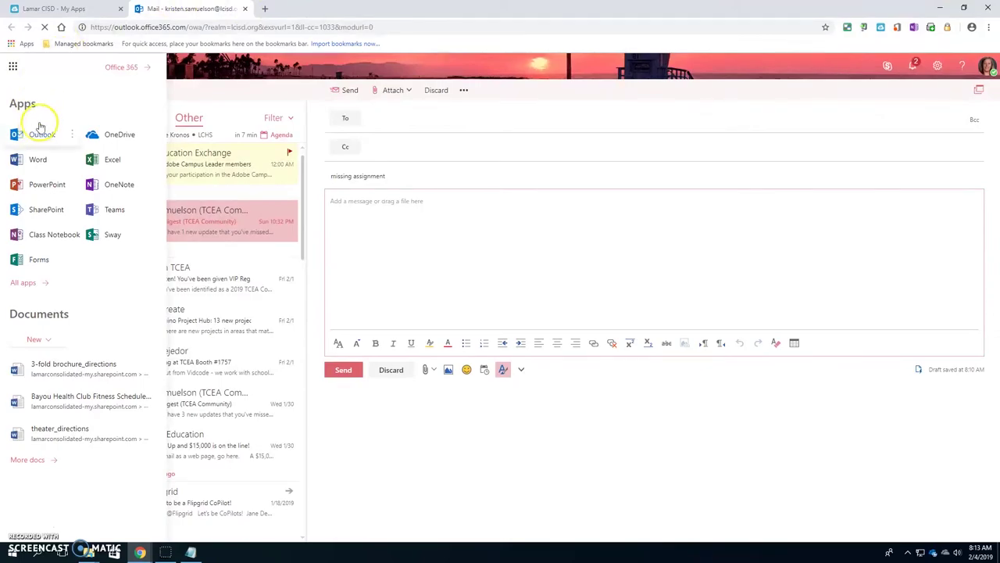
{"action": "left_click", "coordinate": [125, 67]}
{"action": "left_click", "coordinate": [244, 8]}
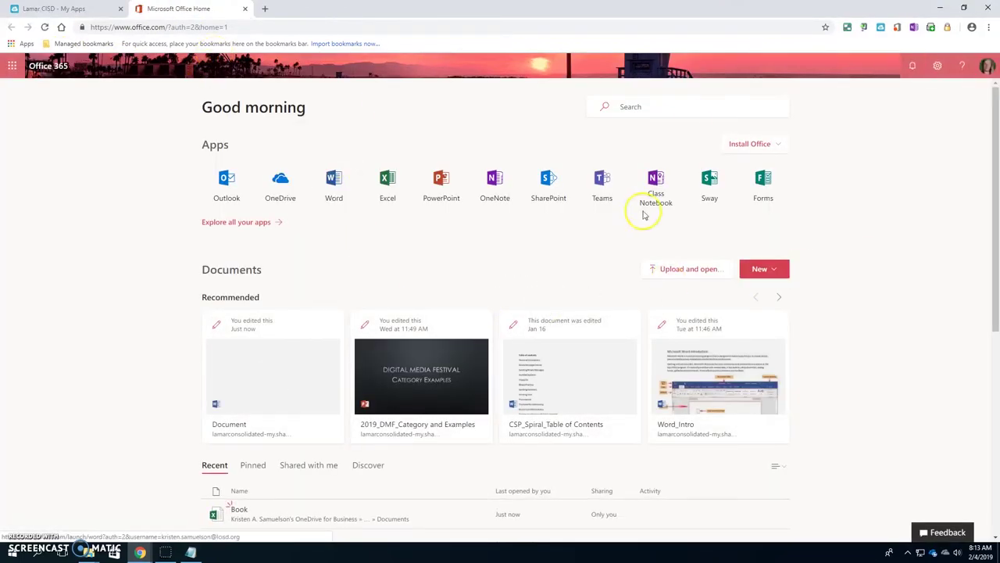
{"action": "left_click", "coordinate": [47, 8]}
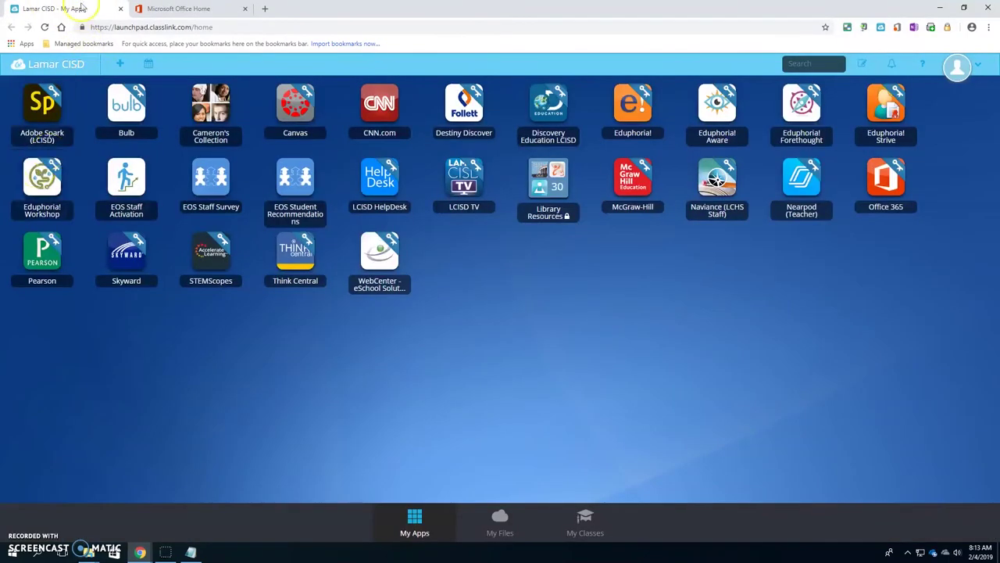
Open and dismiss the Start menu, then launch Canvas from the ClassLink My Apps page
{"action": "left_click", "coordinate": [4, 555]}
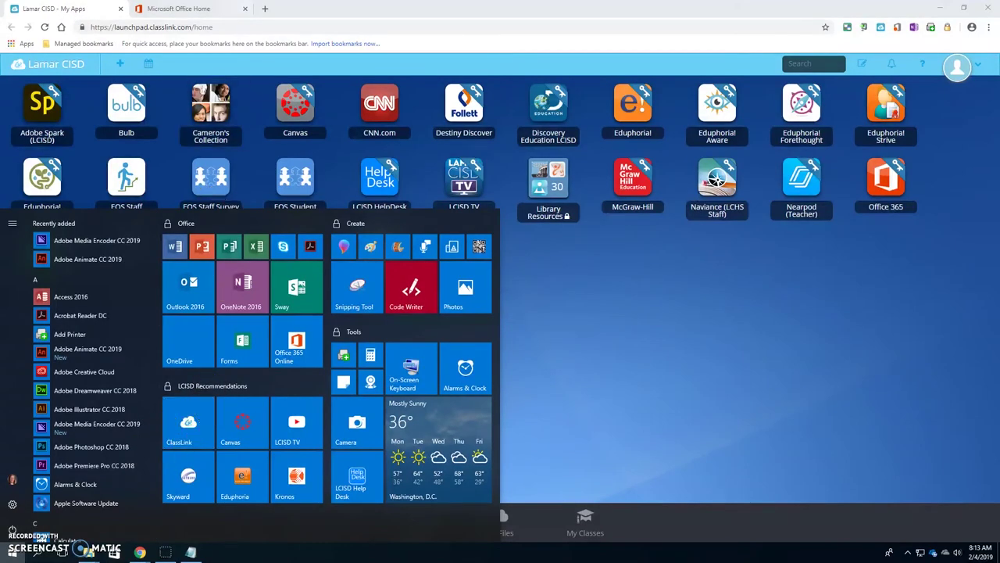
{"action": "left_click", "coordinate": [201, 8]}
{"action": "left_click", "coordinate": [66, 8]}
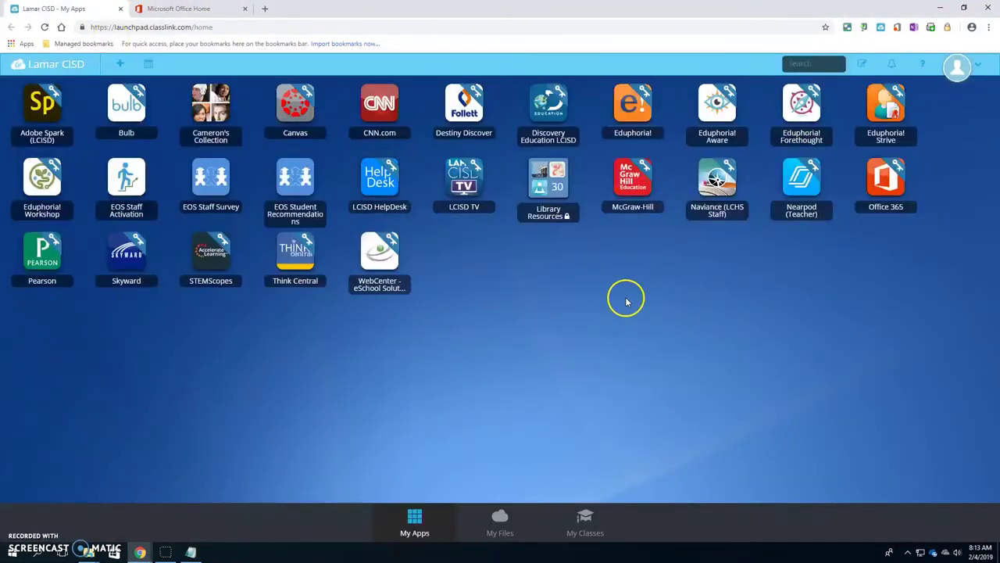
{"action": "left_click", "coordinate": [886, 186]}
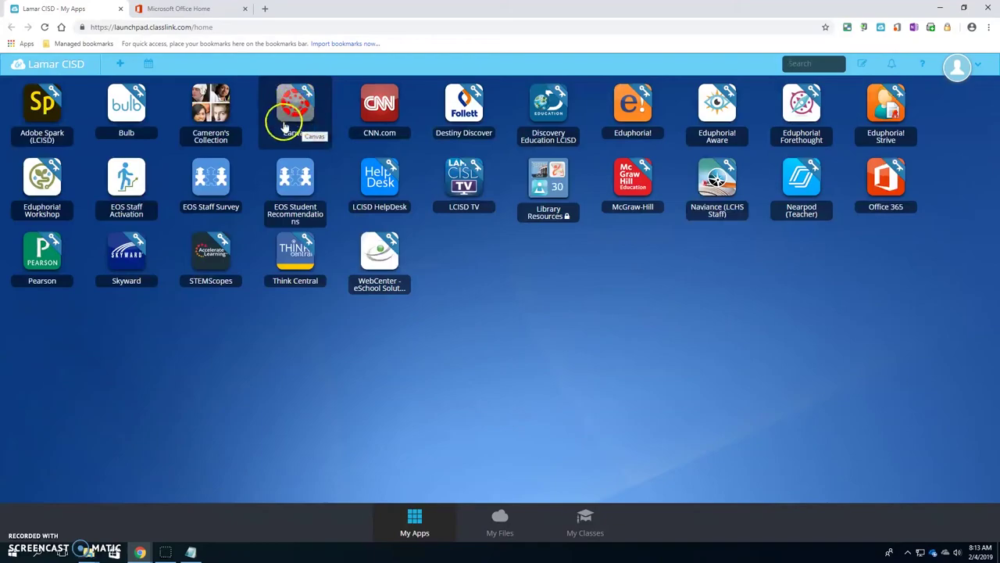
{"action": "left_click", "coordinate": [292, 125]}
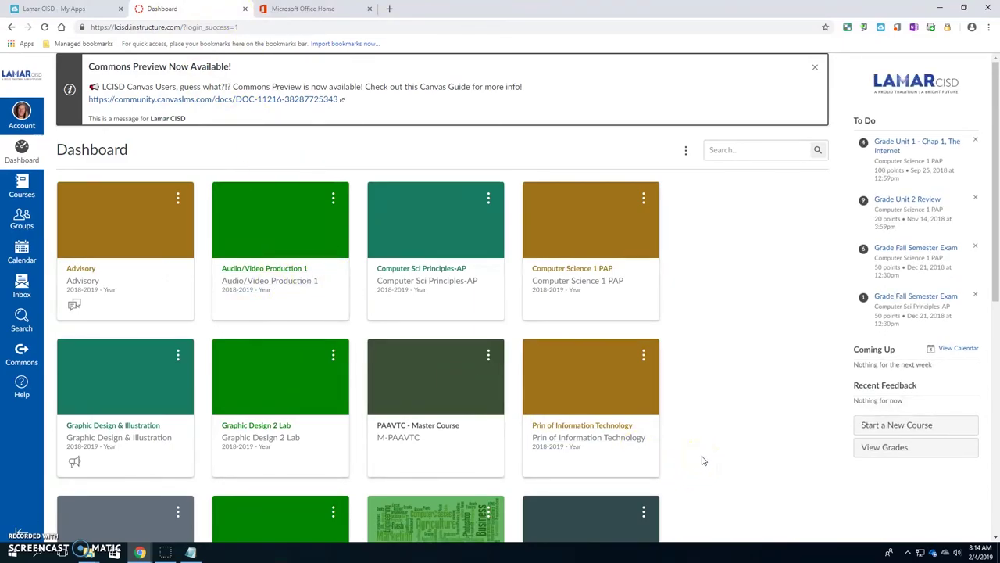
Dismiss the Start menu and scroll the Canvas Dashboard's course cards and To Do list
{"action": "left_click", "coordinate": [17, 556]}
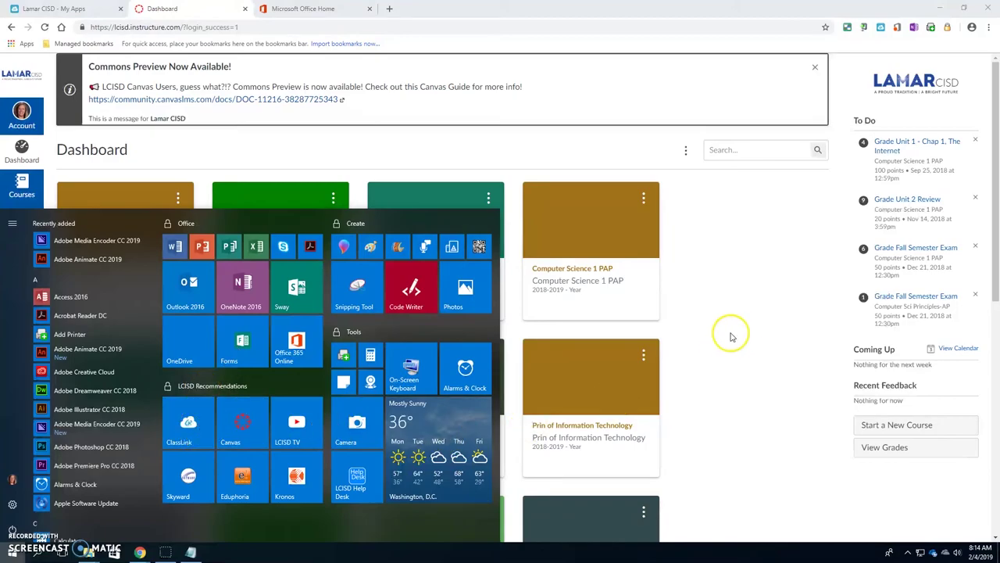
{"action": "left_click", "coordinate": [758, 348]}
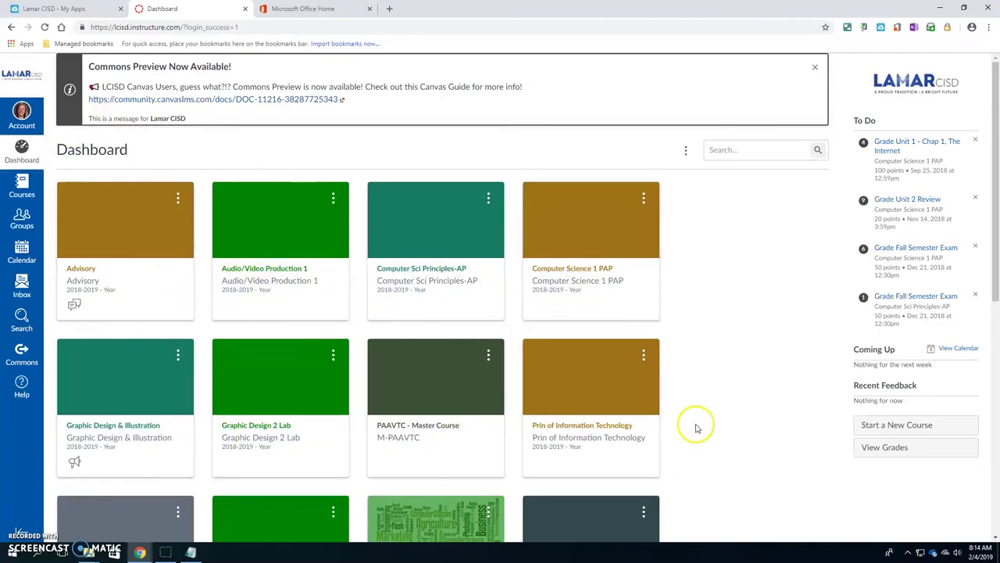
{"action": "scroll", "coordinate": [758, 442], "scroll_direction": "down", "scroll_amount": 2}
{"action": "scroll", "coordinate": [762, 438], "scroll_direction": "up", "scroll_amount": 2}
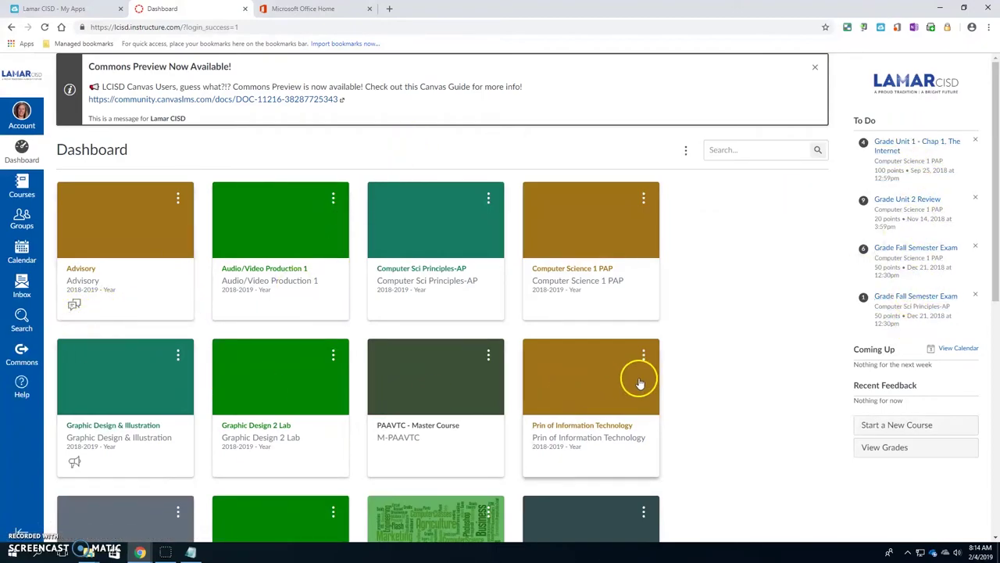
View the Audio/Video Production 1 course, return to the Dashboard, and open the Advisory course
{"action": "left_click", "coordinate": [290, 295]}
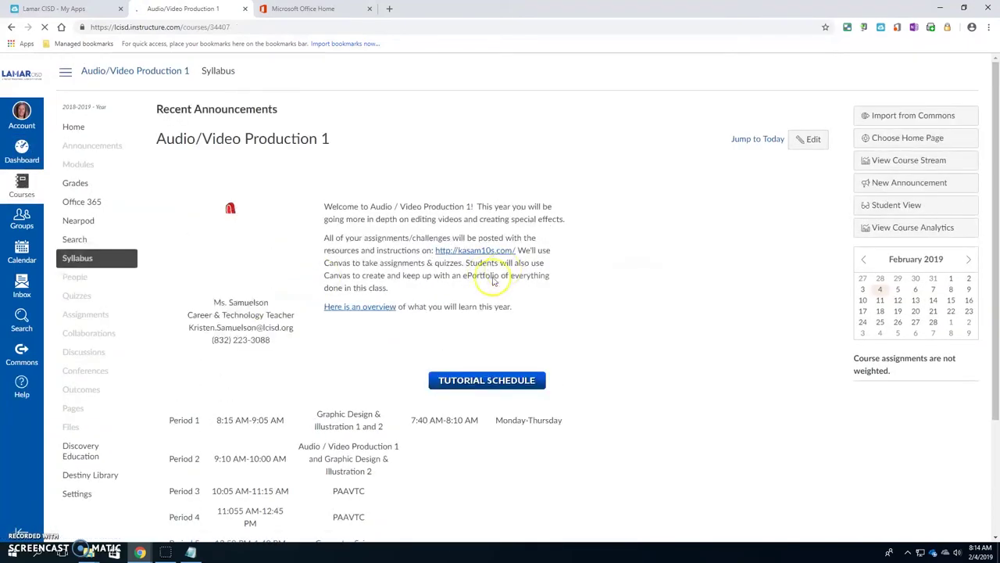
{"action": "scroll", "coordinate": [558, 336], "scroll_direction": "down", "scroll_amount": 3}
{"action": "scroll", "coordinate": [555, 339], "scroll_direction": "up", "scroll_amount": 3}
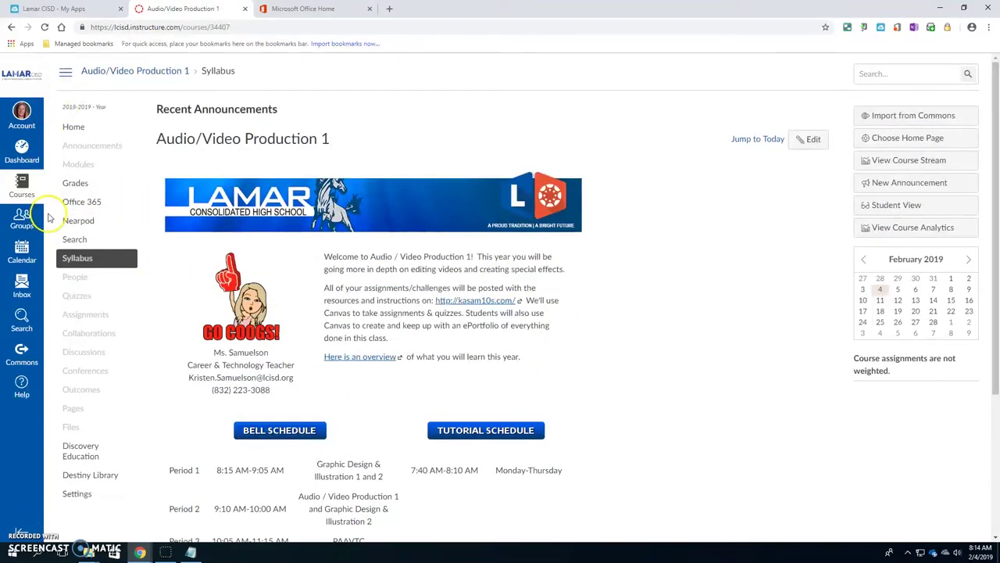
{"action": "left_click", "coordinate": [21, 152]}
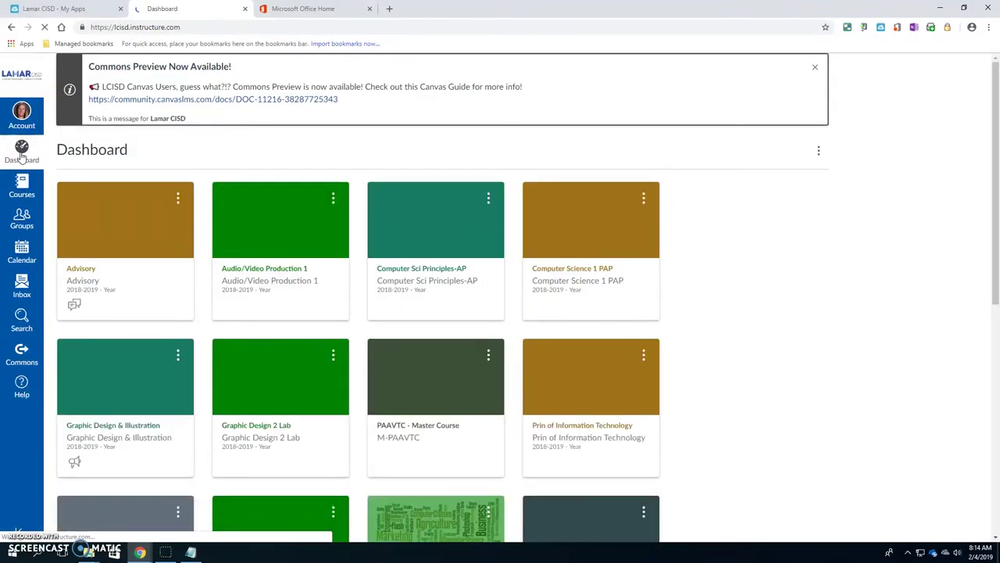
{"action": "left_click", "coordinate": [78, 274]}
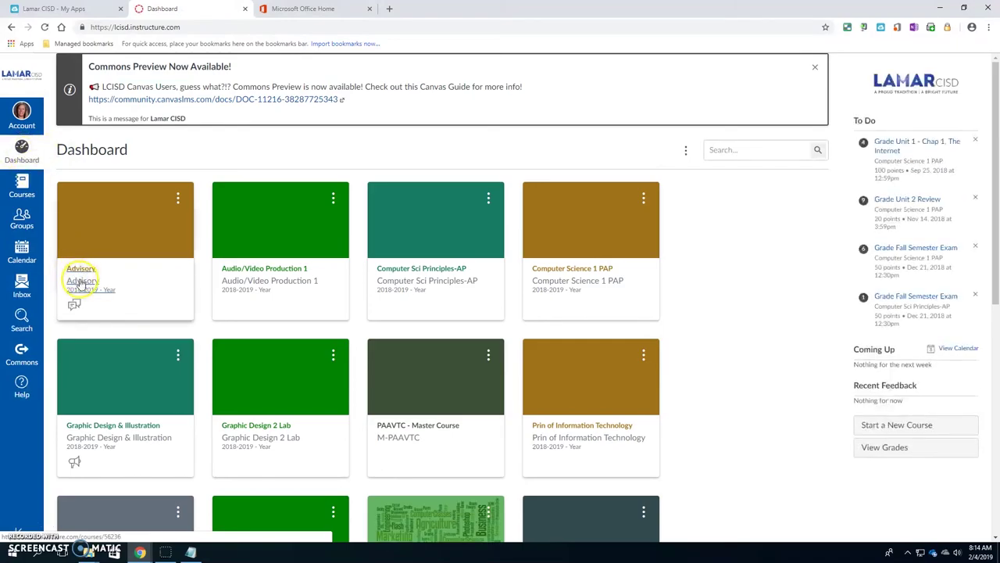
{"action": "left_click", "coordinate": [90, 272]}
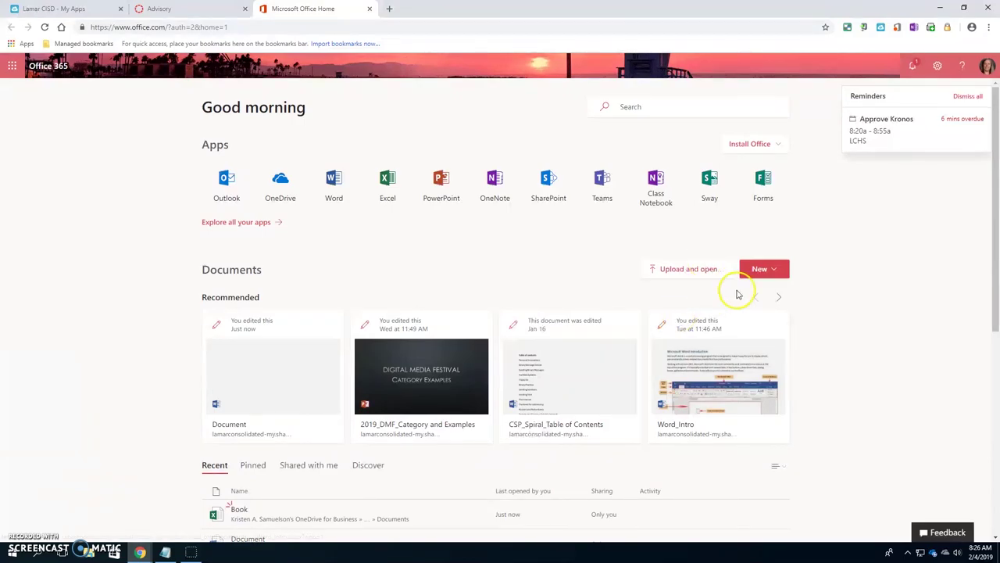
Restore and re-maximize the Chrome window, then minimize the Notepad note
{"action": "left_click", "coordinate": [996, 9]}
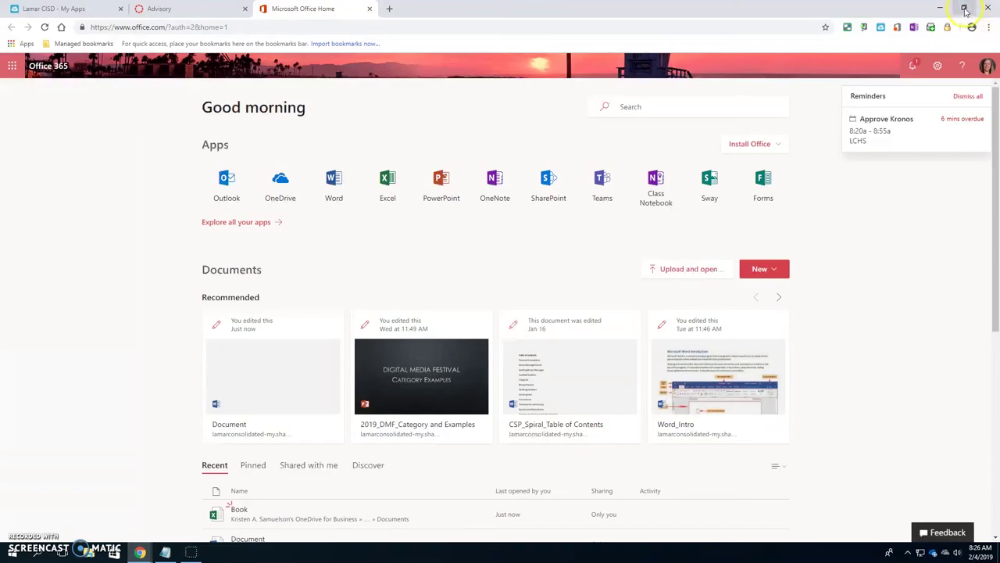
{"action": "left_click", "coordinate": [965, 9]}
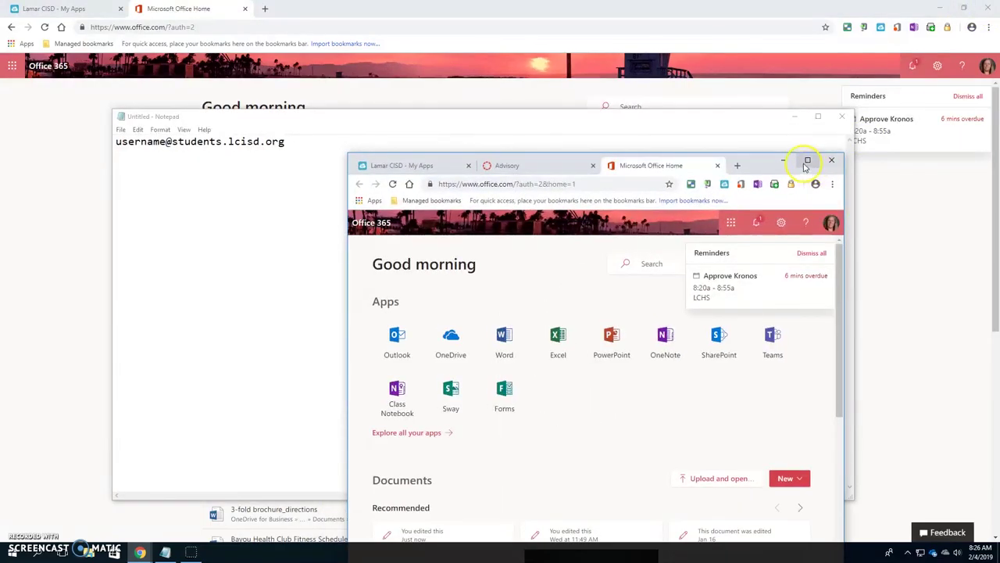
{"action": "left_click", "coordinate": [807, 161]}
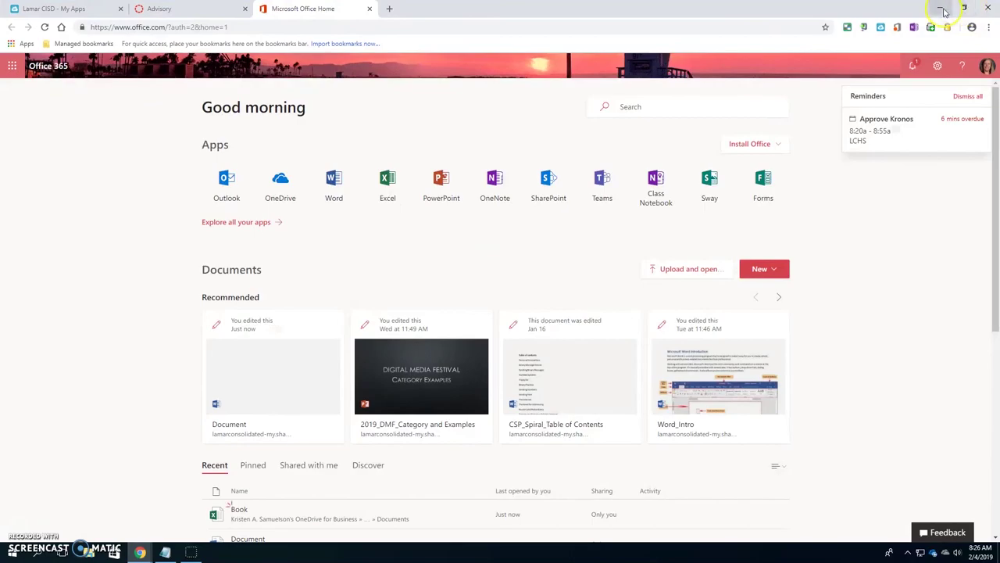
{"action": "key", "text": "alt+Tab"}
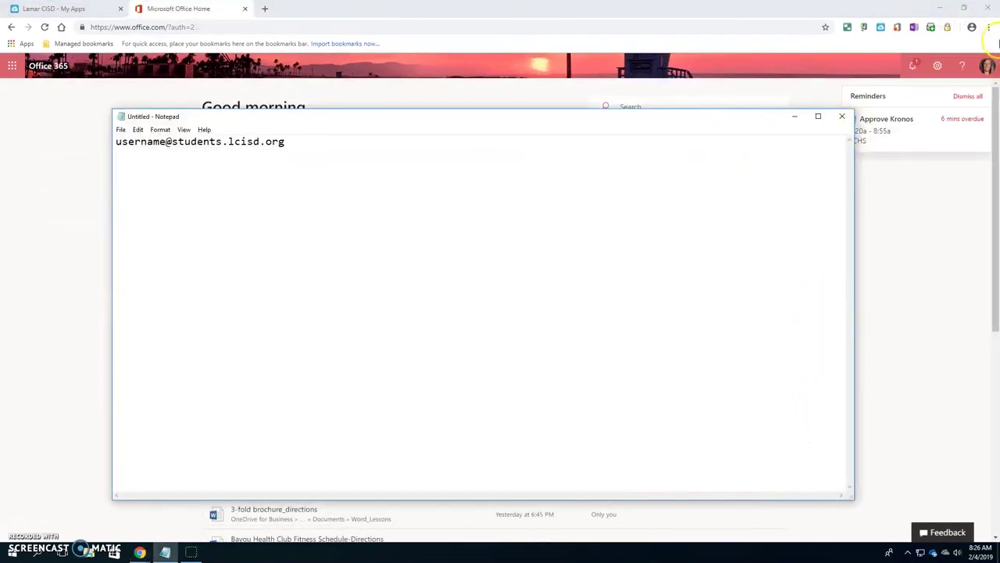
{"action": "left_click", "coordinate": [795, 115]}
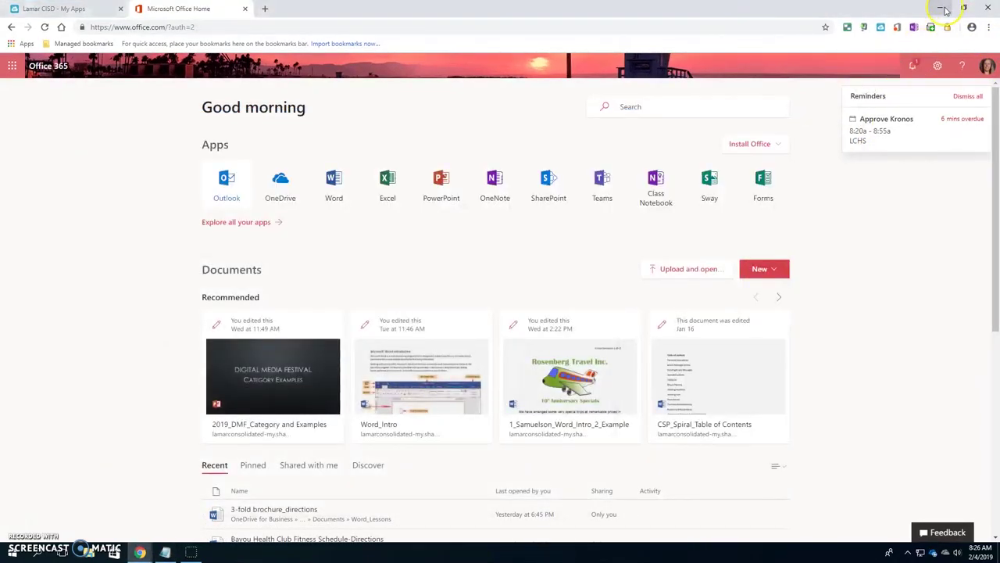
Close the Chrome window with the Advisory tab and the remaining Office Home window
{"action": "left_click", "coordinate": [140, 551]}
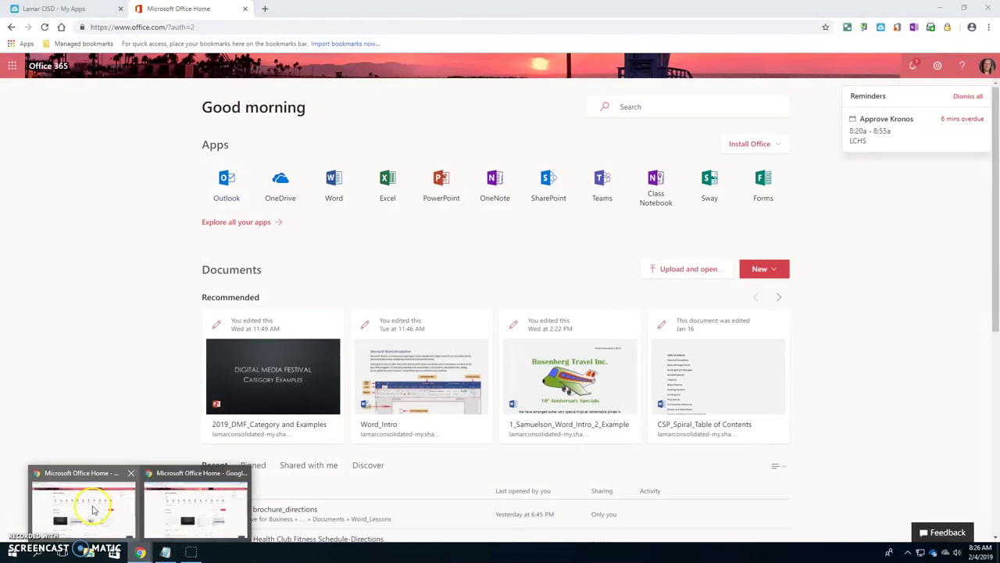
{"action": "left_click", "coordinate": [93, 509]}
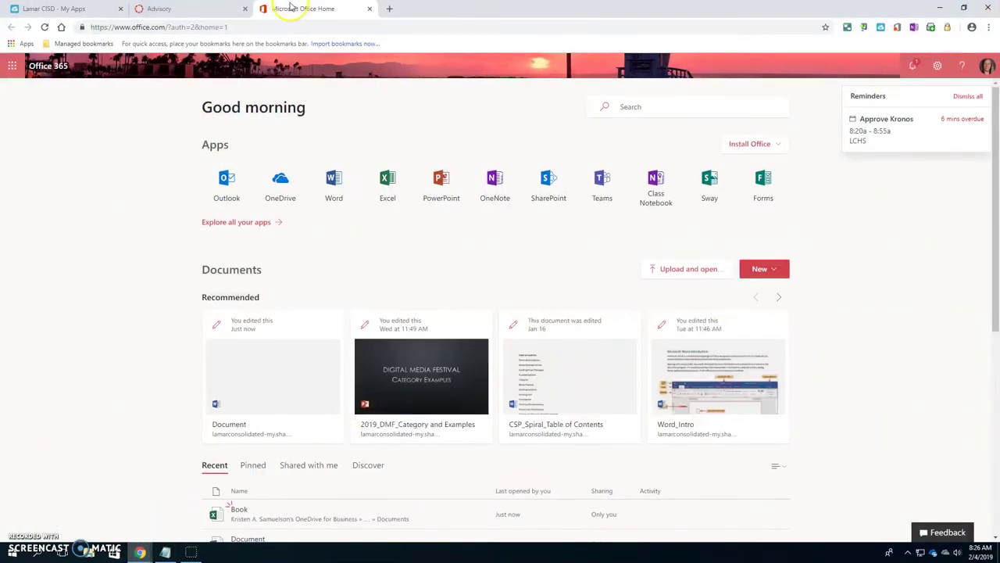
{"action": "left_click", "coordinate": [990, 8]}
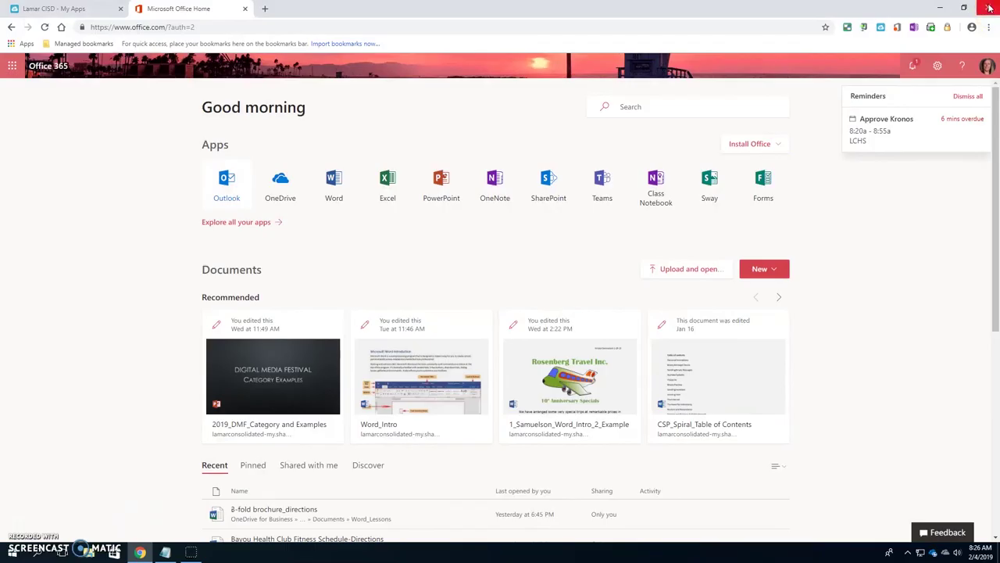
{"action": "left_click", "coordinate": [990, 8]}
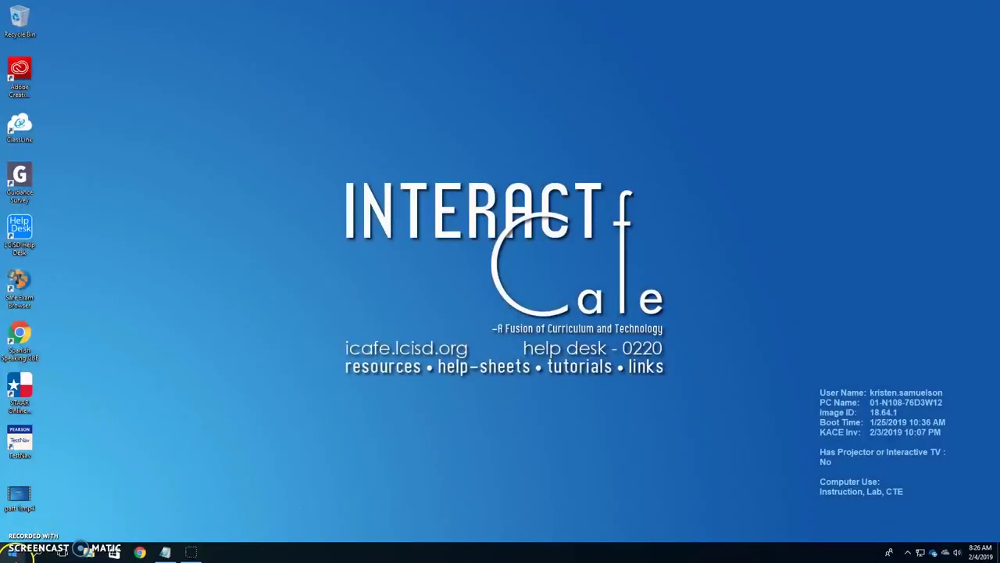
Close the Notepad note without saving its changes
{"action": "left_click", "coordinate": [165, 552]}
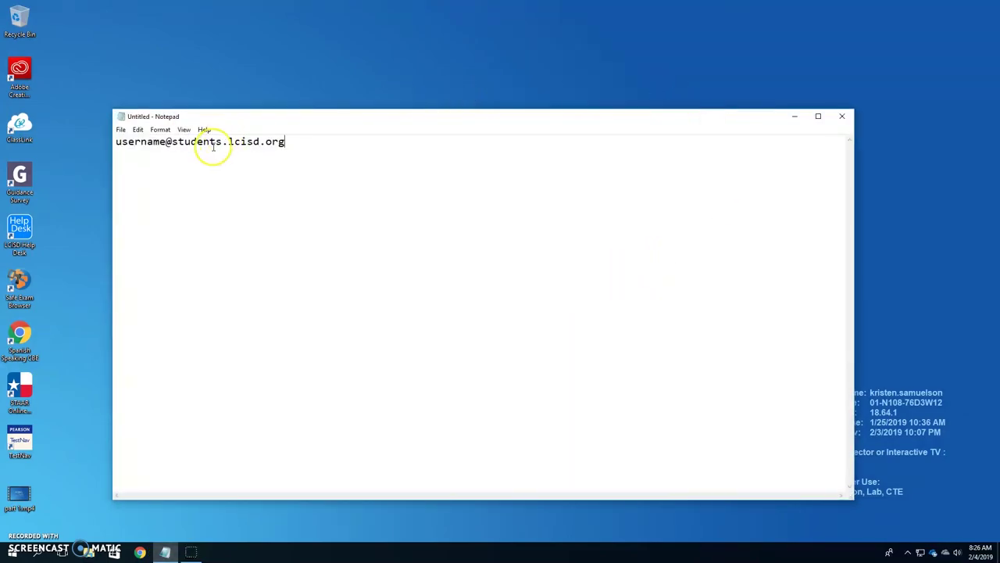
{"action": "left_click", "coordinate": [842, 116]}
{"action": "left_click", "coordinate": [517, 277]}
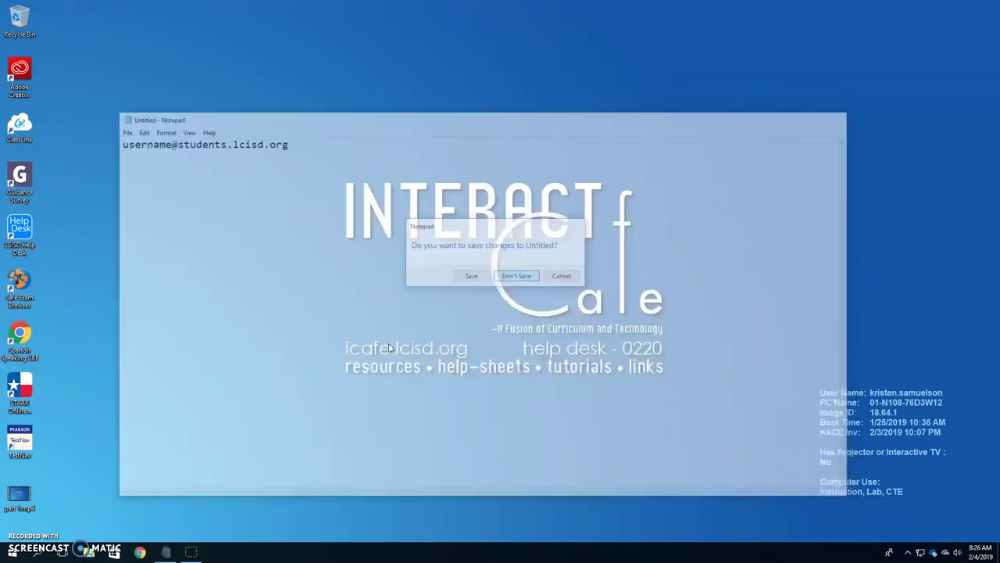
In the Start menu, show the account options with Sign out and the power options, then dismiss them
{"action": "left_click", "coordinate": [9, 554]}
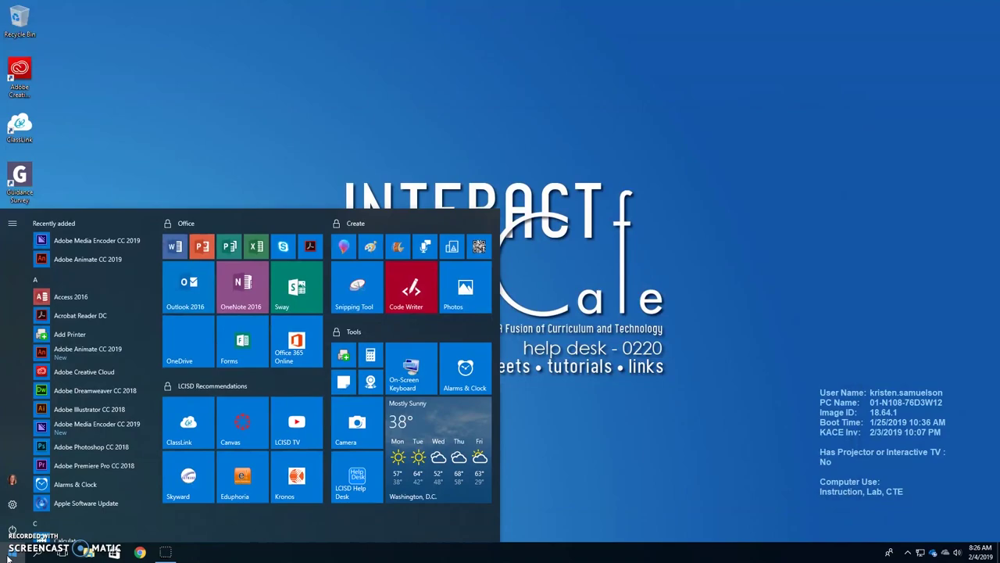
{"action": "left_click", "coordinate": [14, 479]}
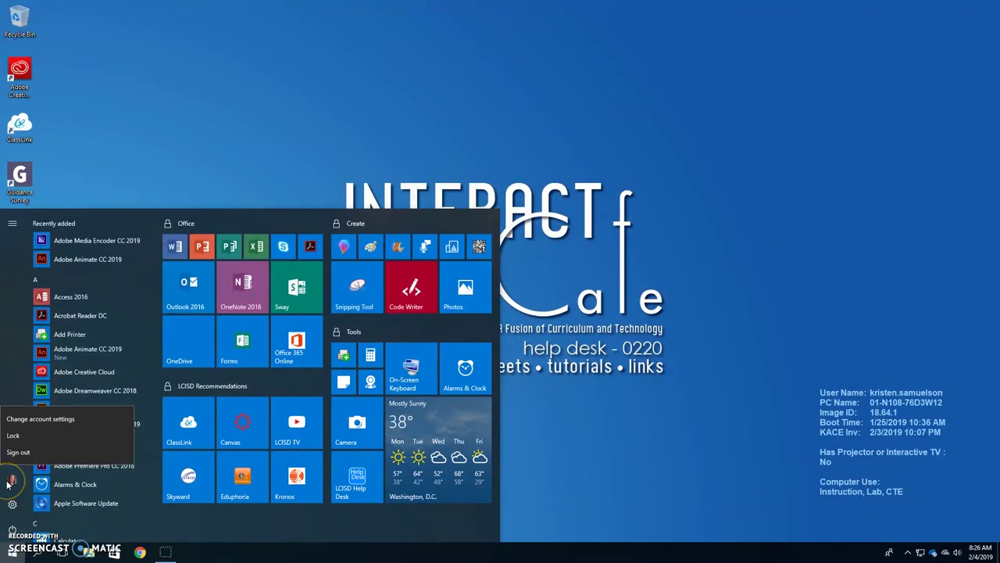
{"action": "left_click", "coordinate": [17, 453]}
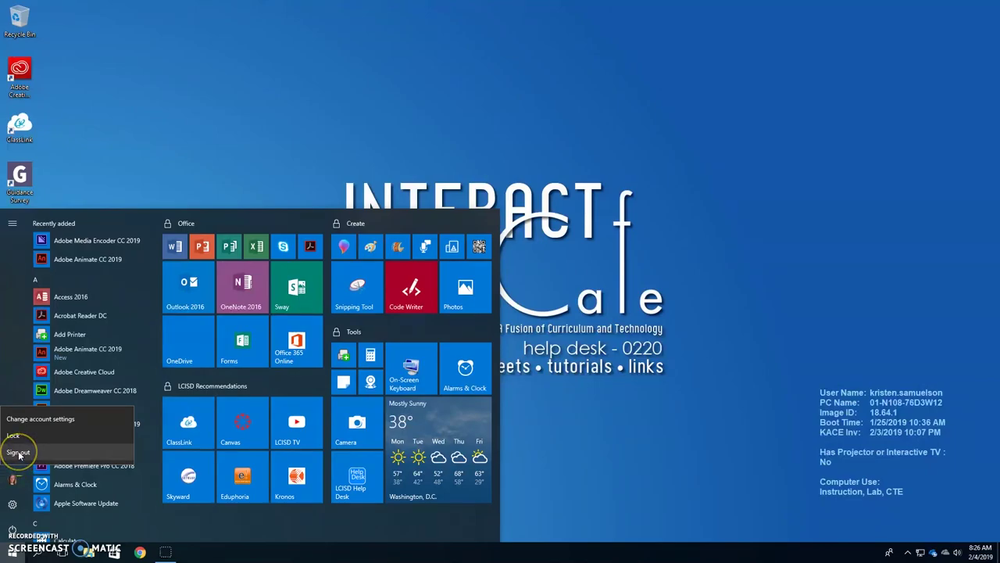
{"action": "left_click", "coordinate": [12, 528]}
{"action": "left_click", "coordinate": [11, 529]}
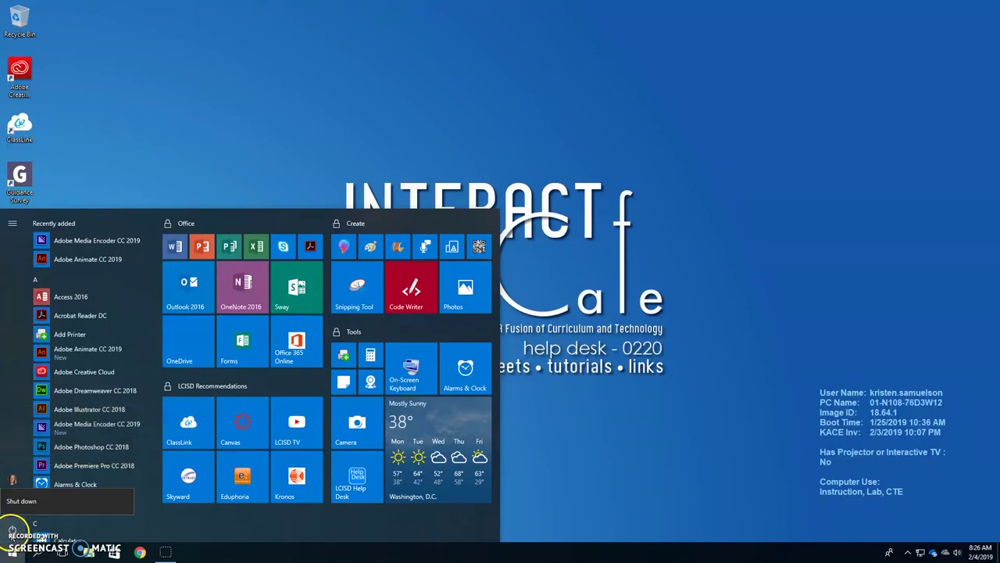
{"action": "left_click", "coordinate": [18, 443]}
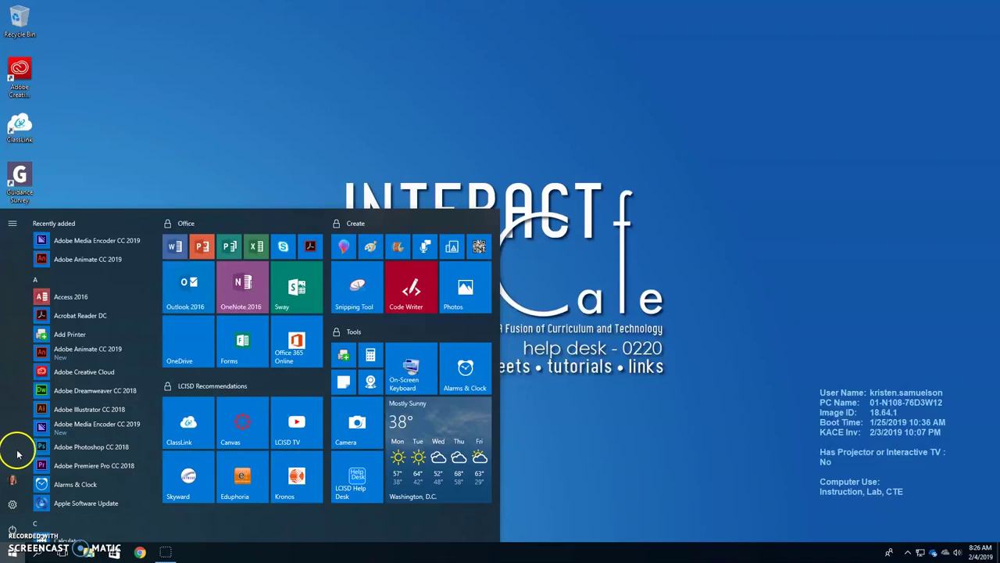
{"action": "left_click", "coordinate": [12, 481]}
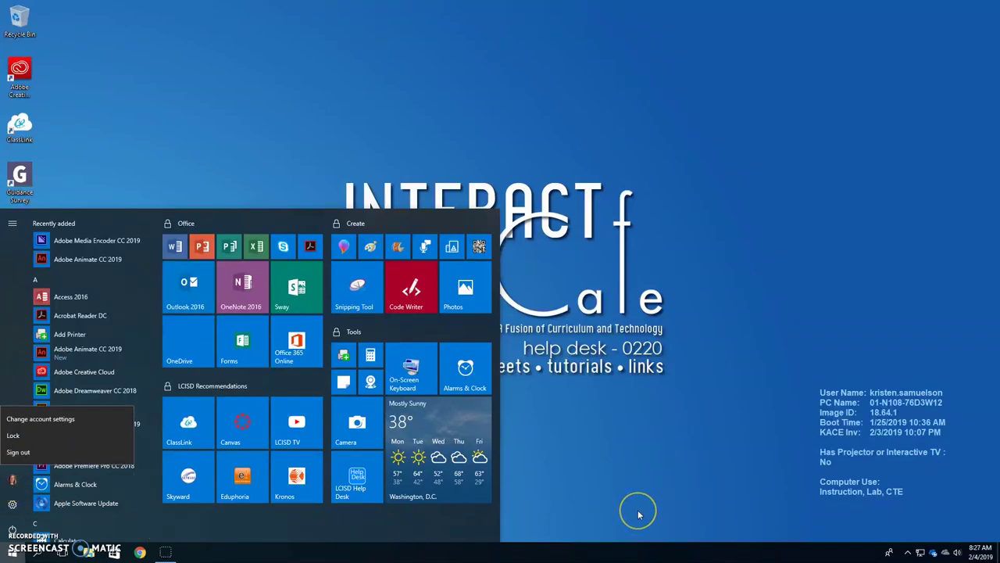
{"action": "key", "text": "Escape"}
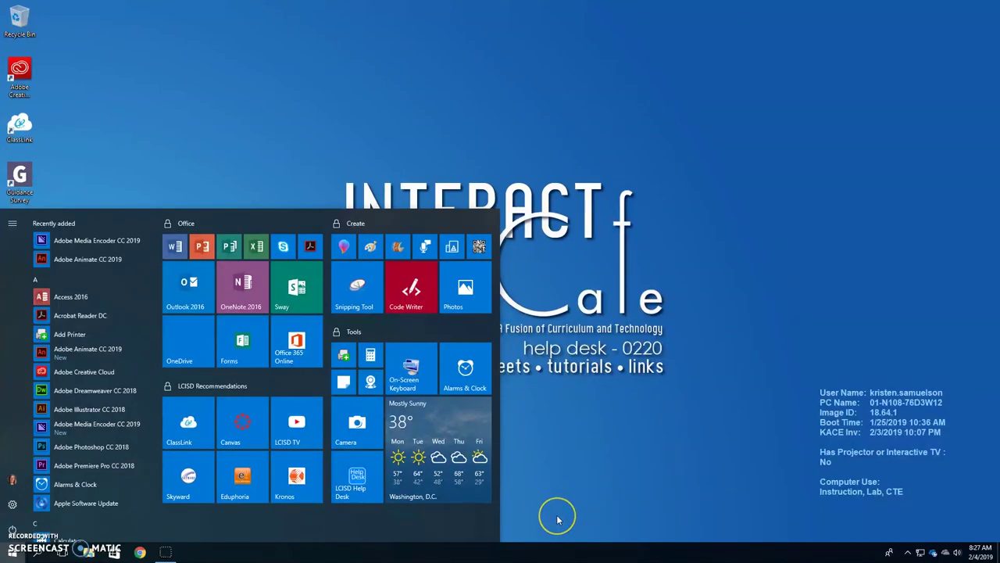